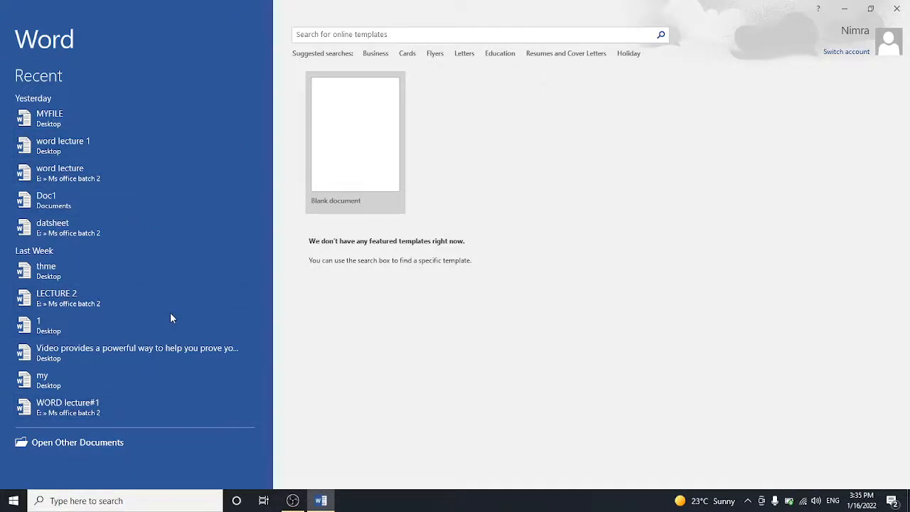
Step: Briefly browse for an existing file, then cancel and create a new blank document
click(93, 452)
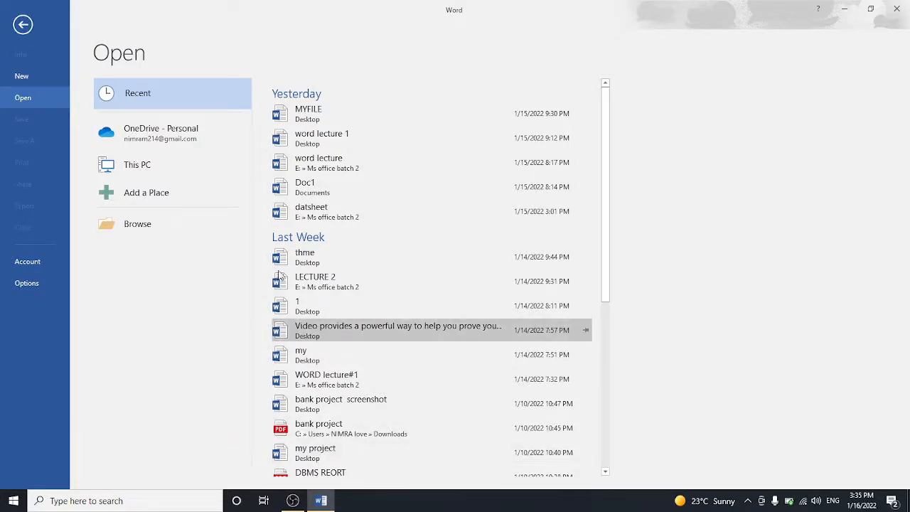
click(178, 233)
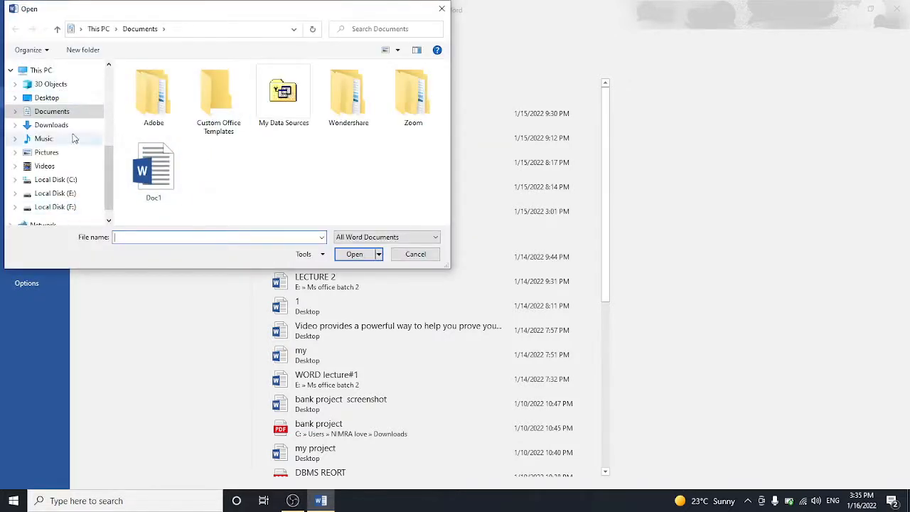
click(442, 9)
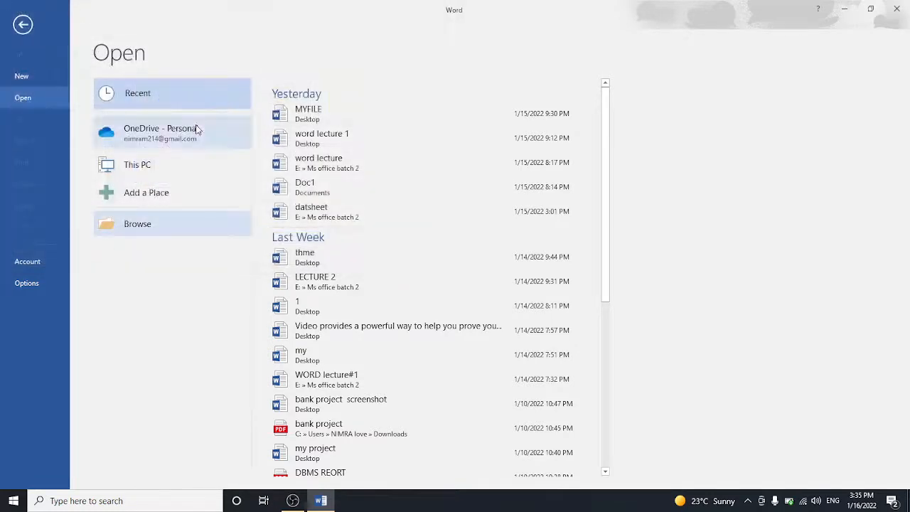
click(22, 25)
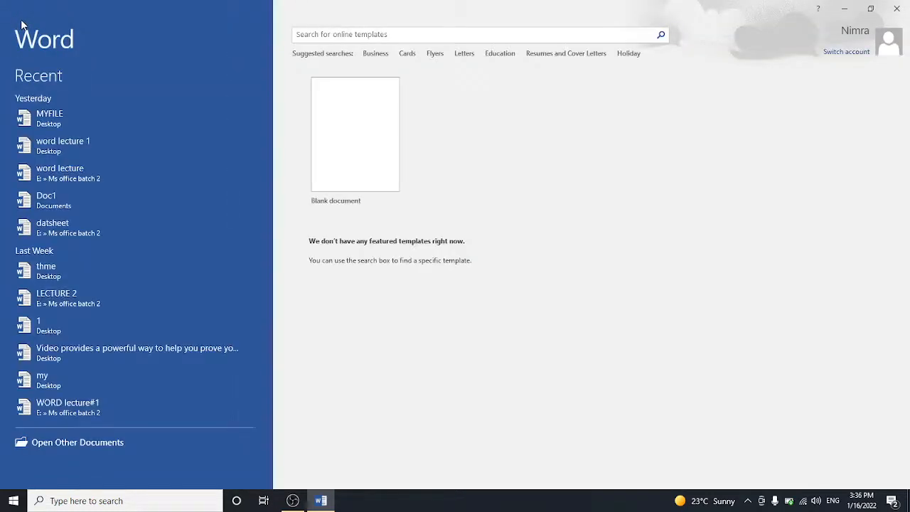
click(374, 163)
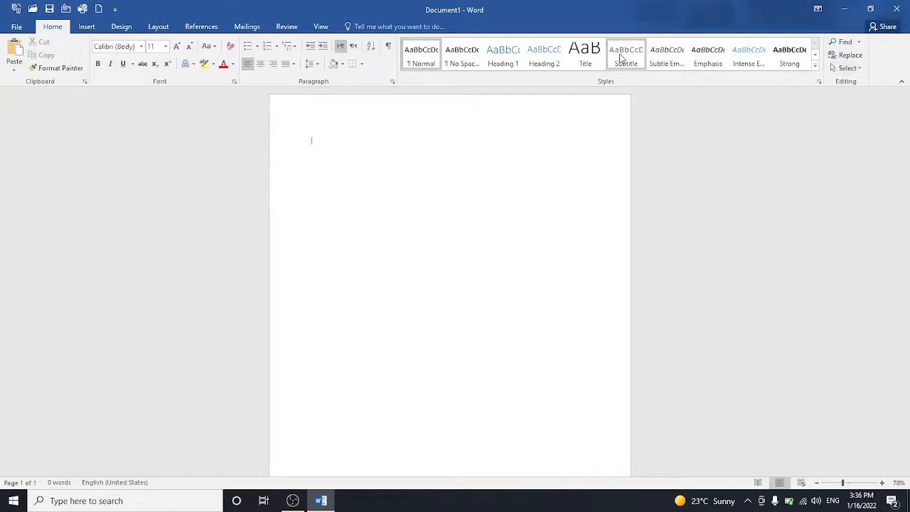
Step: Cycle the ribbon display through Auto-hide Ribbon, Show Tabs, and finally Show Tabs and Commands
click(818, 9)
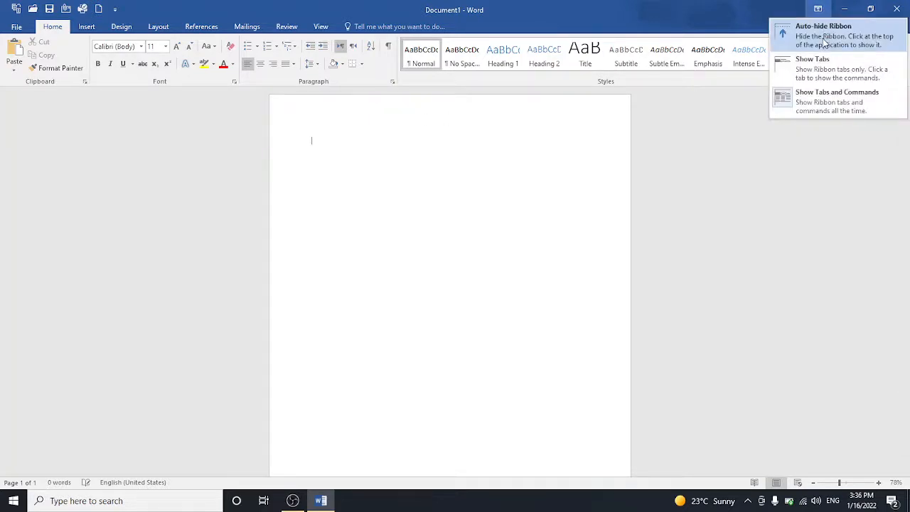
click(822, 38)
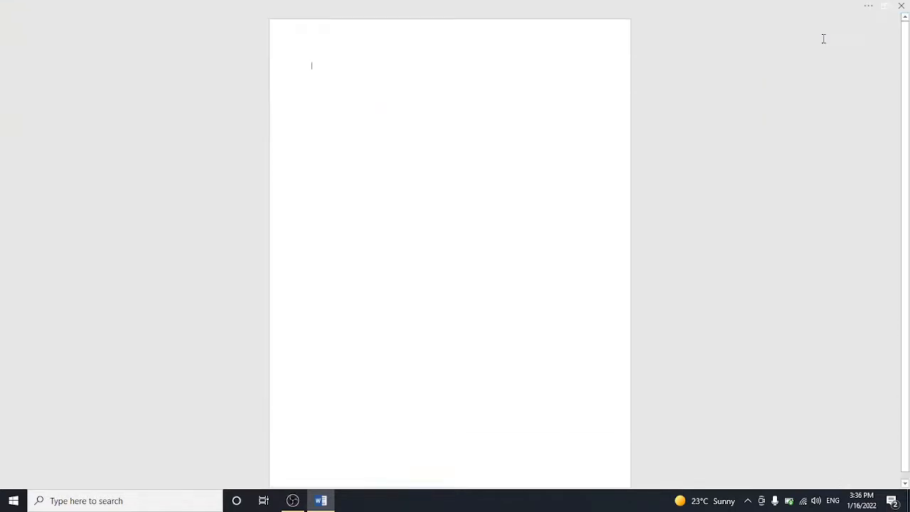
click(867, 8)
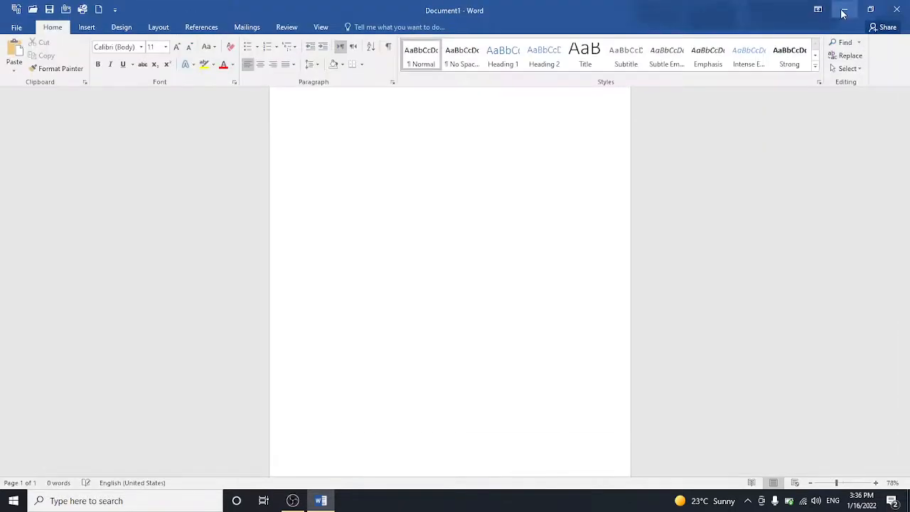
click(817, 8)
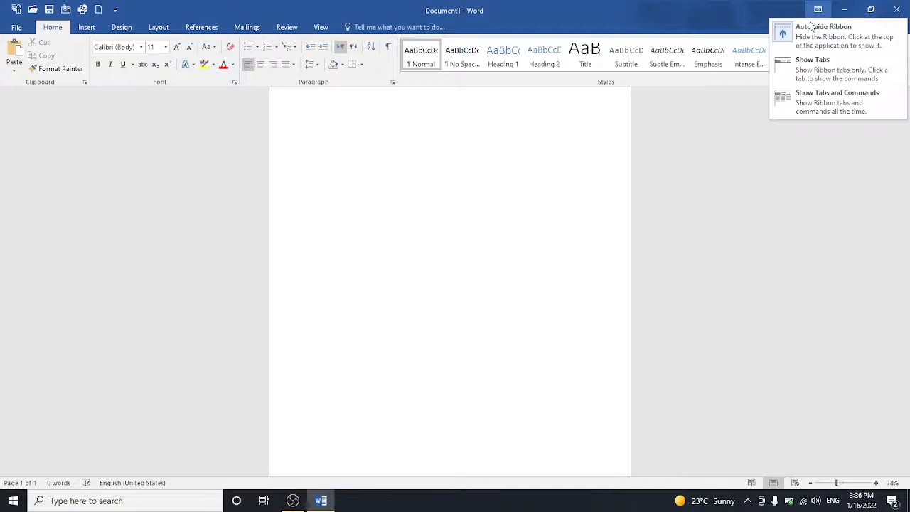
click(810, 67)
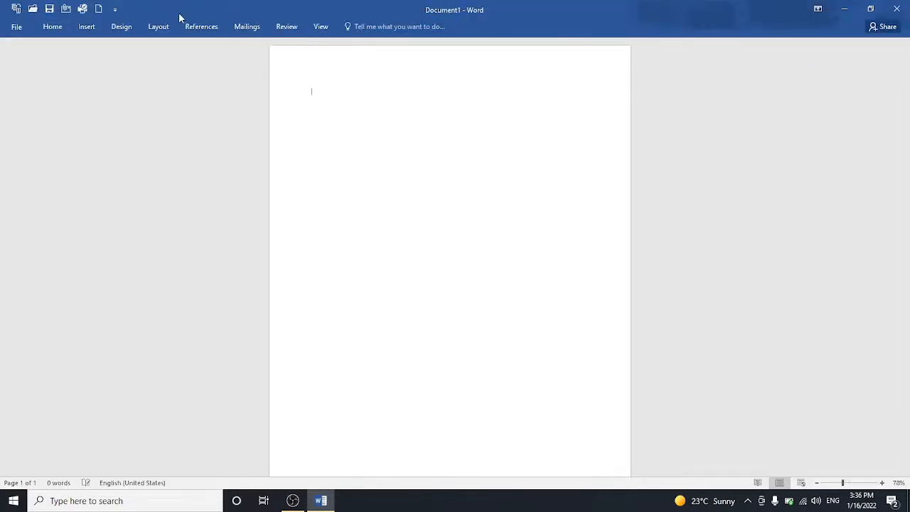
click(817, 9)
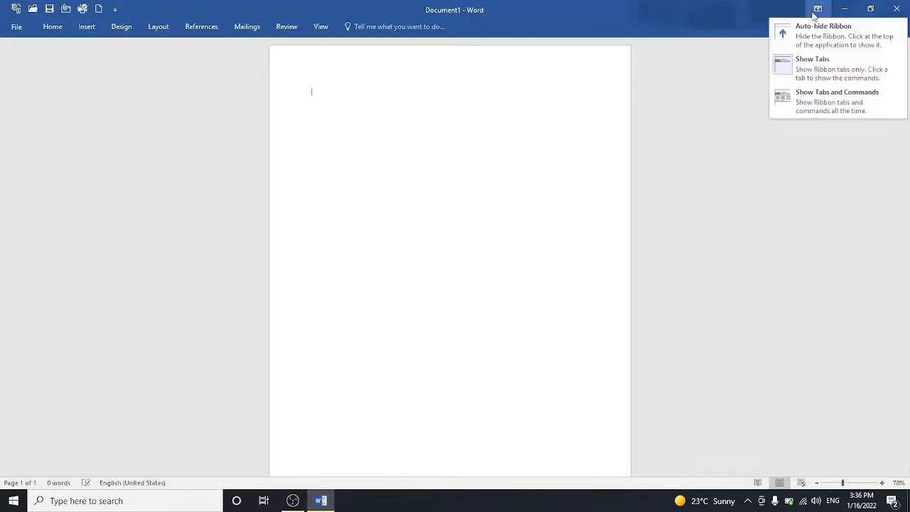
click(816, 104)
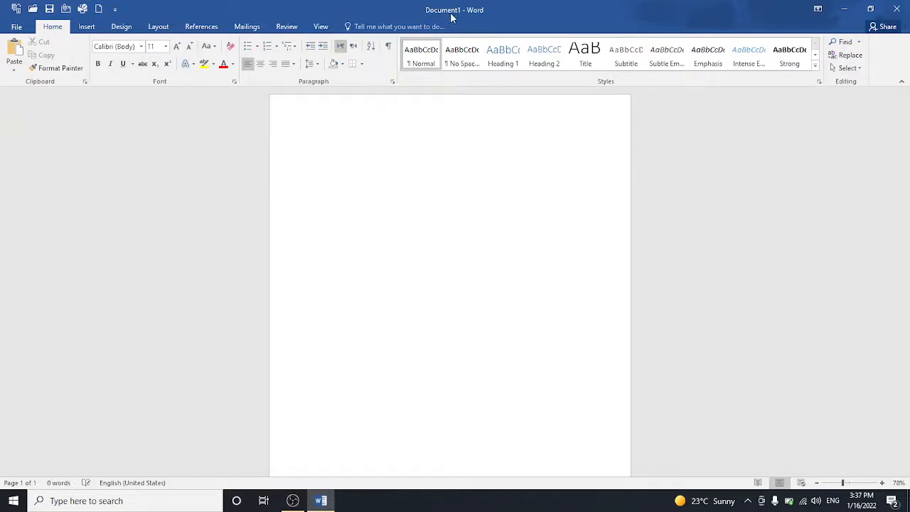
Step: Add Undo, Redo, and Print Preview and Print to the Quick Access Toolbar
click(115, 11)
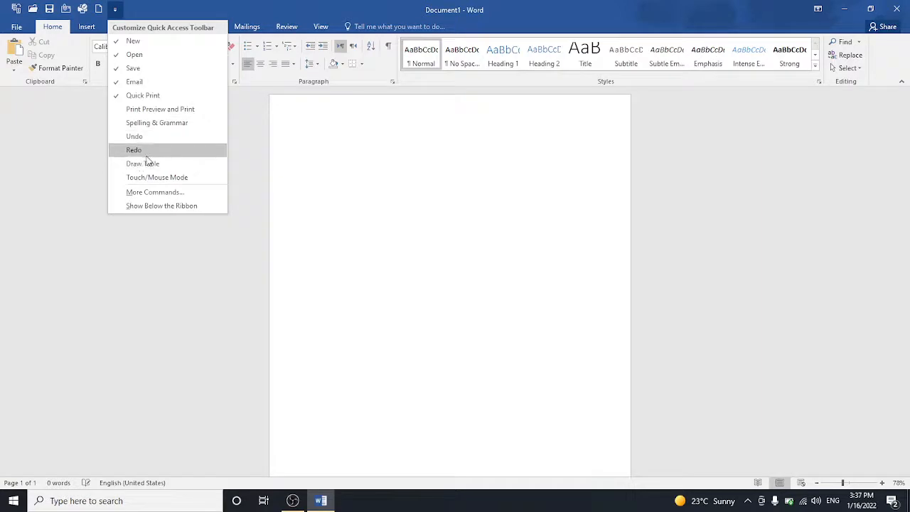
click(144, 139)
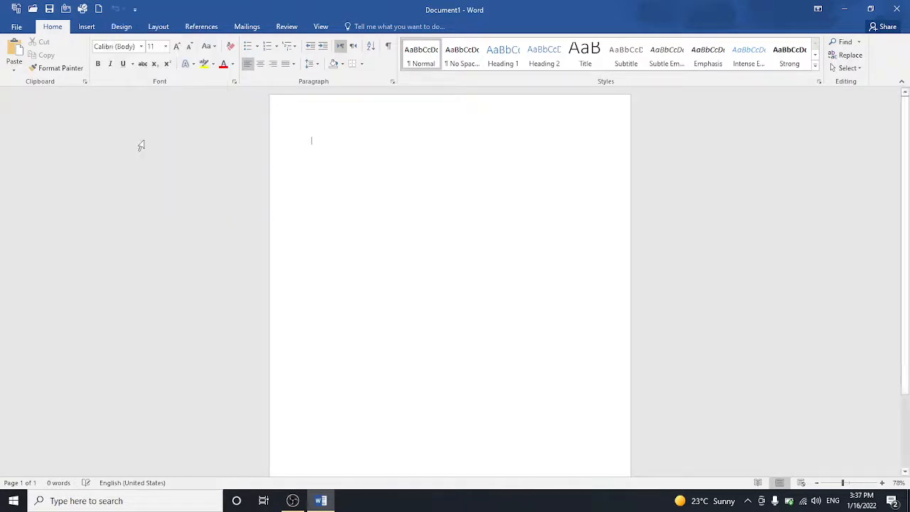
click(134, 9)
click(149, 150)
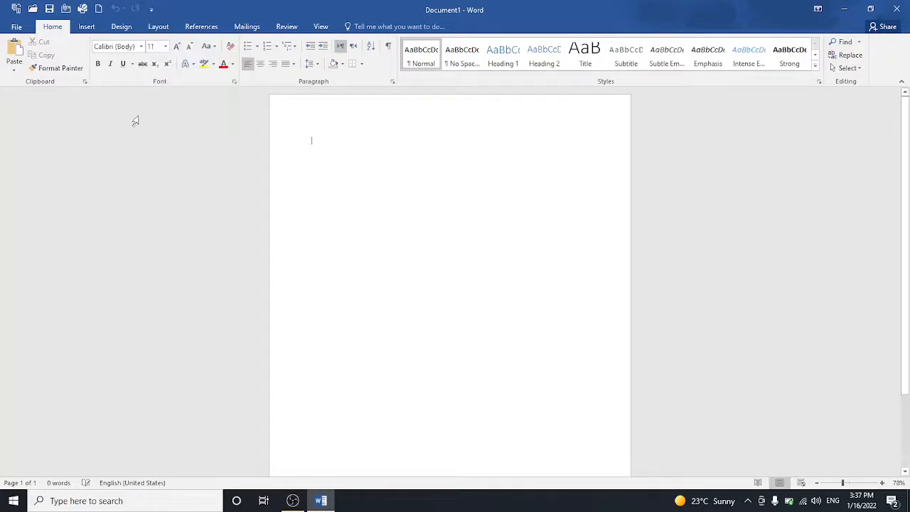
click(151, 9)
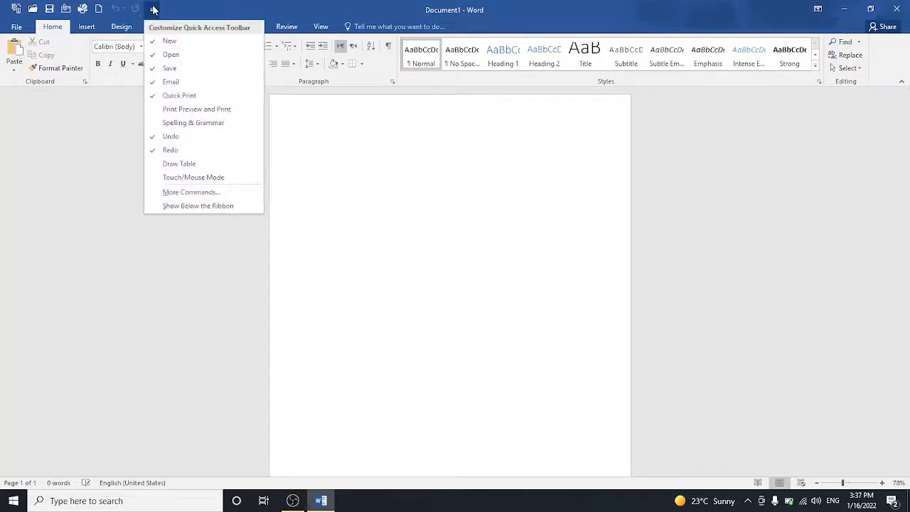
click(169, 110)
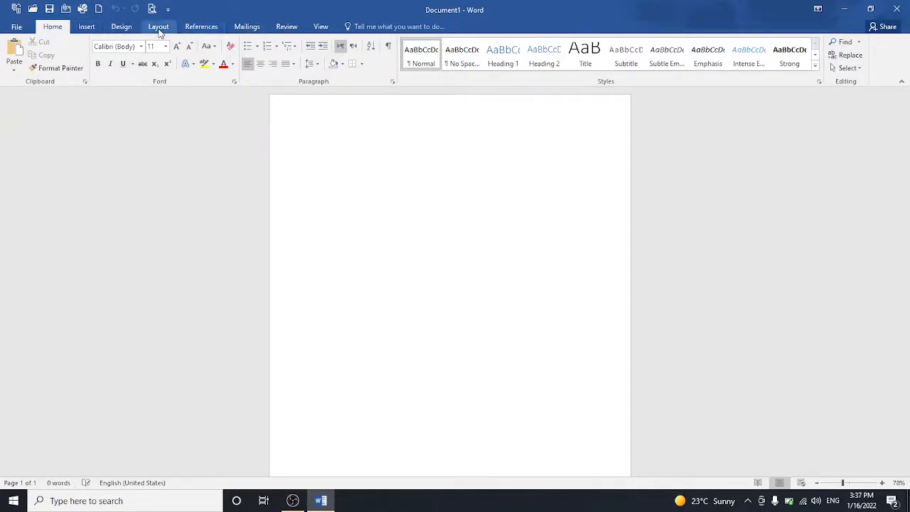
Step: Switch to the Insert tab, then view Document1's Info page in File Backstage
click(85, 27)
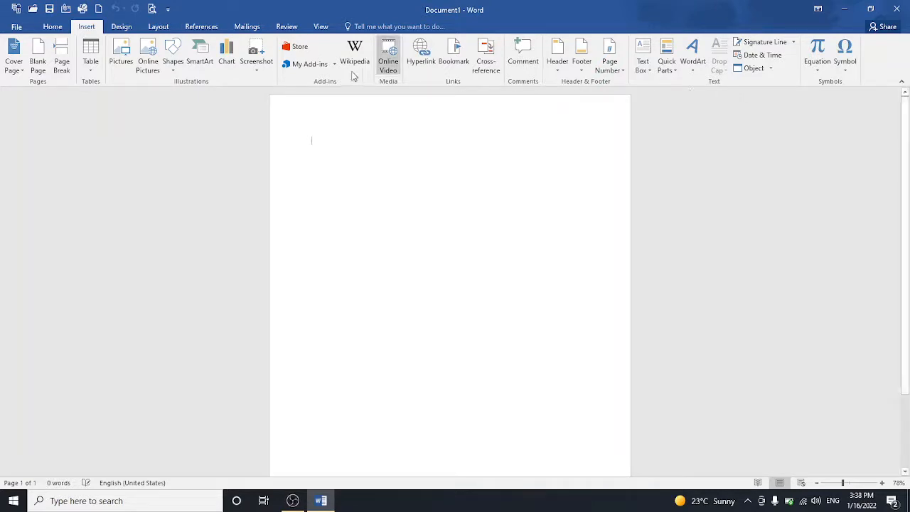
click(16, 28)
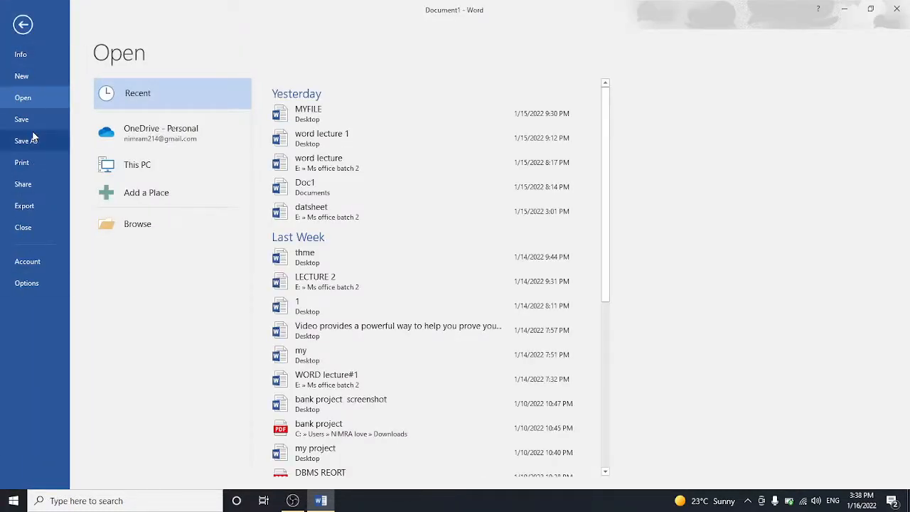
click(27, 61)
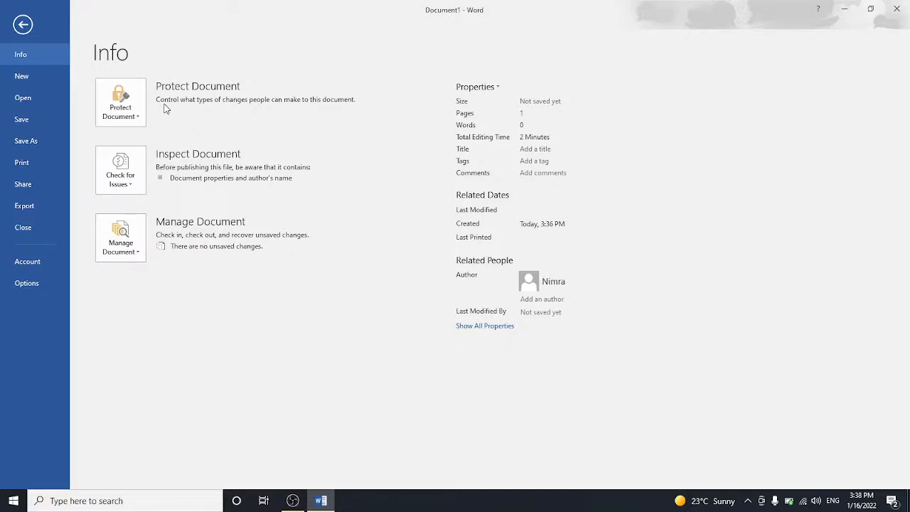
Step: Create another blank document, then open datsheet from the Recent files list
click(41, 83)
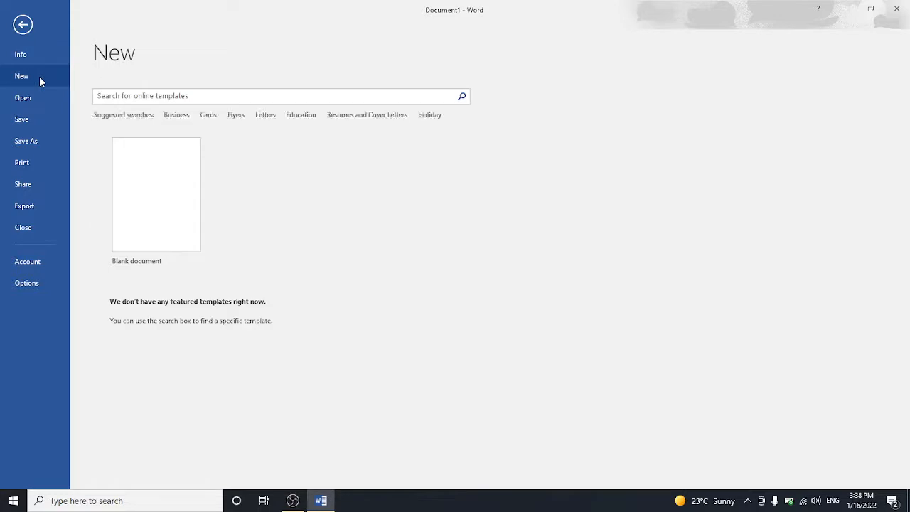
click(141, 206)
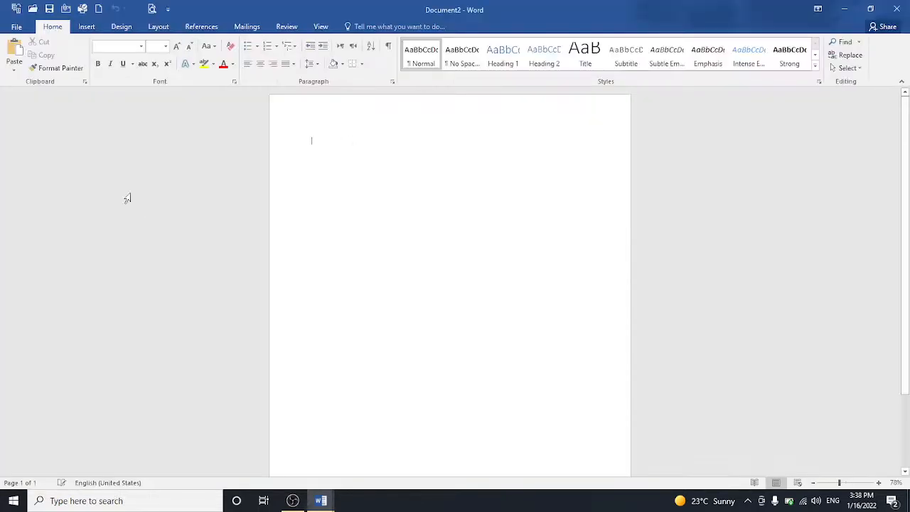
click(17, 26)
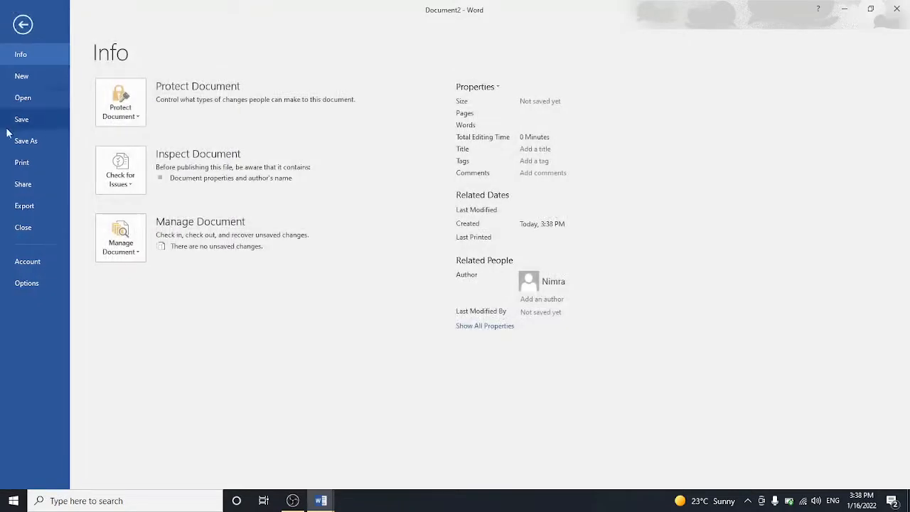
click(21, 99)
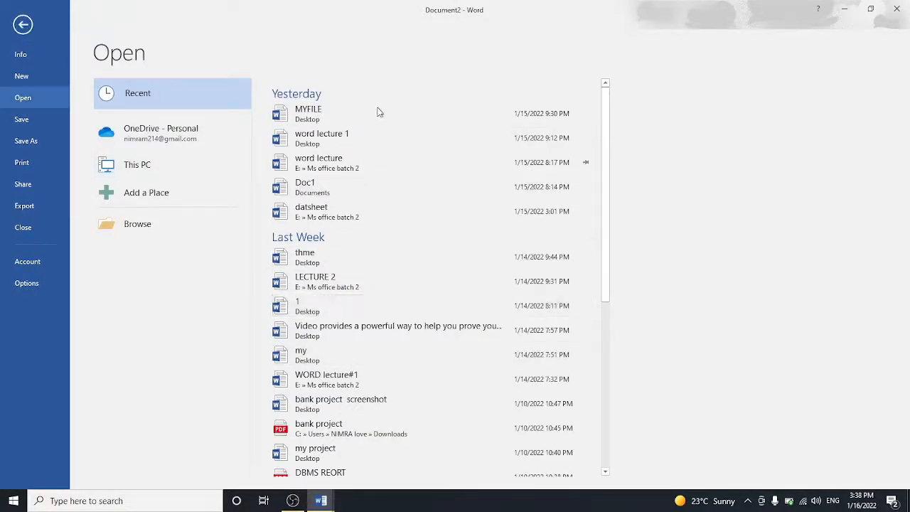
click(374, 209)
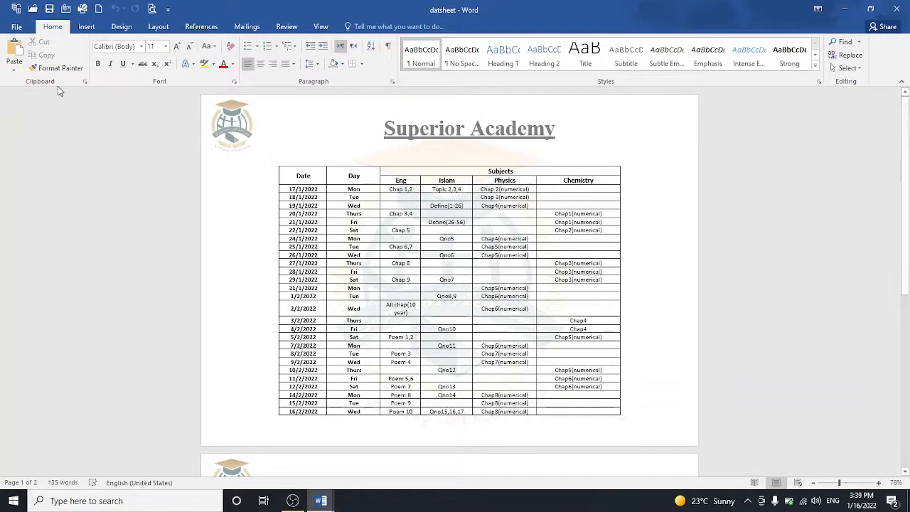
Step: Save datsheet, then bring up the Save As page listing recent folders
click(16, 26)
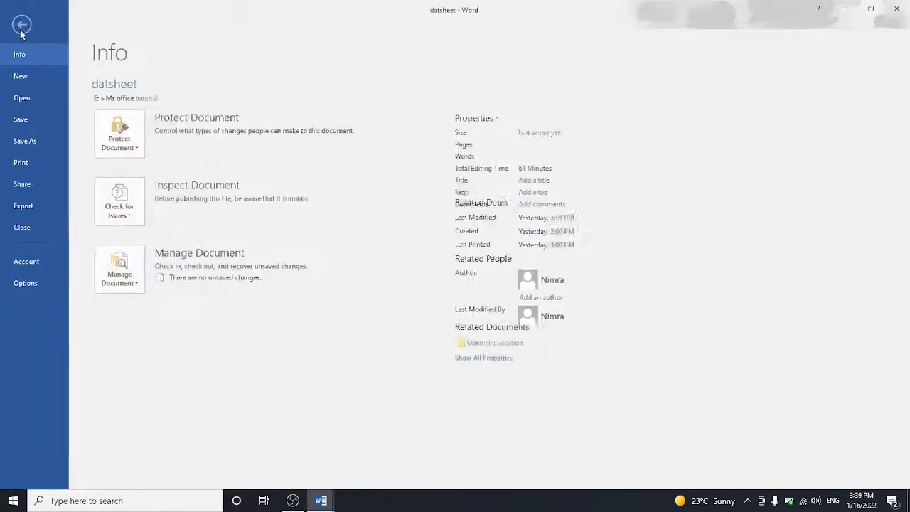
click(29, 121)
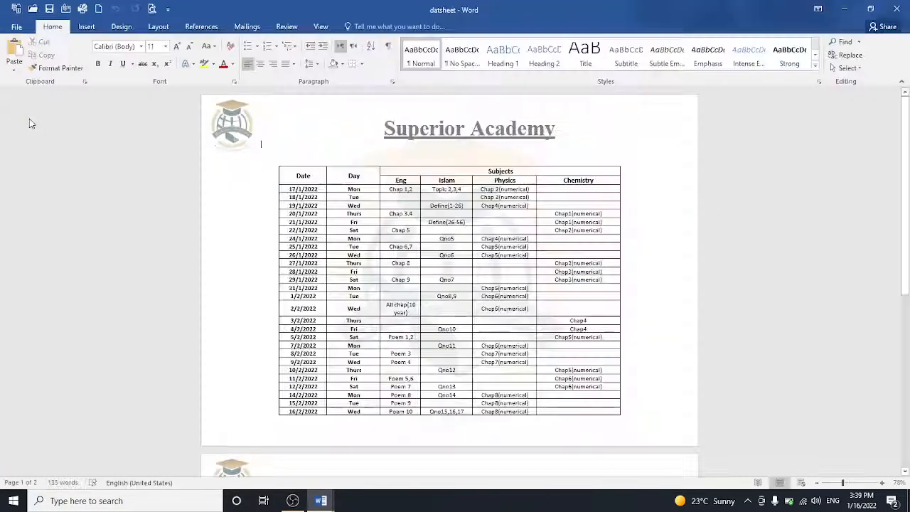
click(17, 27)
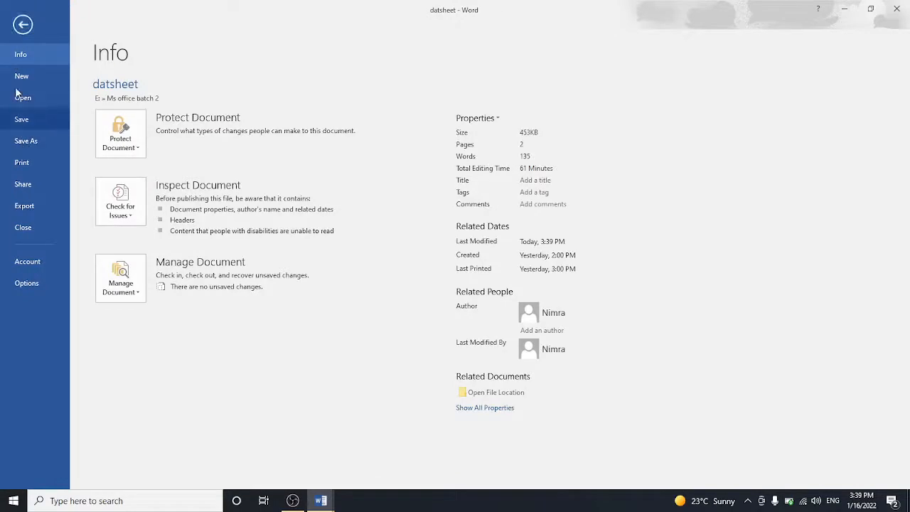
click(38, 144)
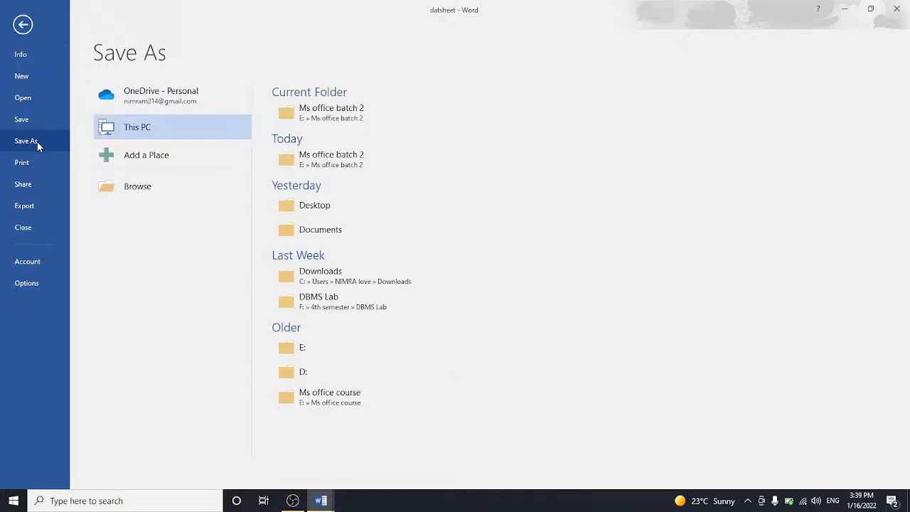
Step: Save the date sheet to the Desktop under the name lec1
click(109, 187)
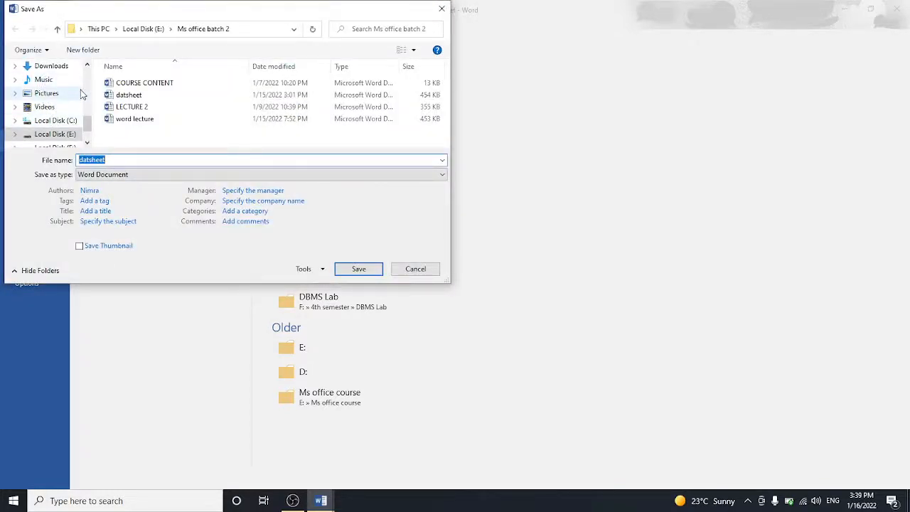
scroll(71, 96, up, 2)
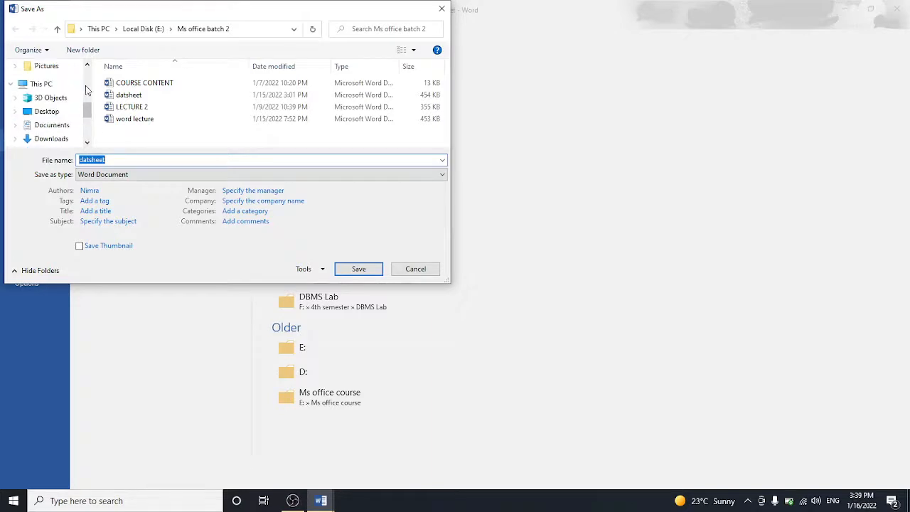
click(47, 111)
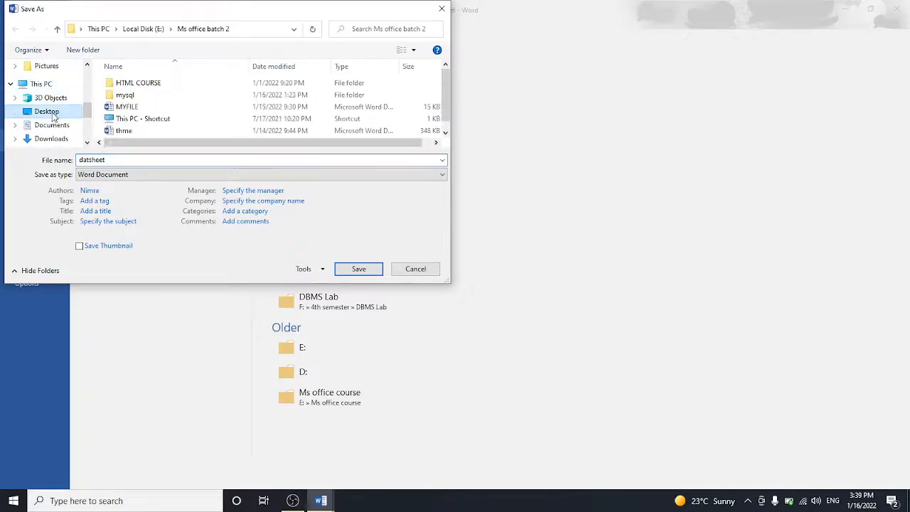
double_click(114, 160)
key(BackSpace)
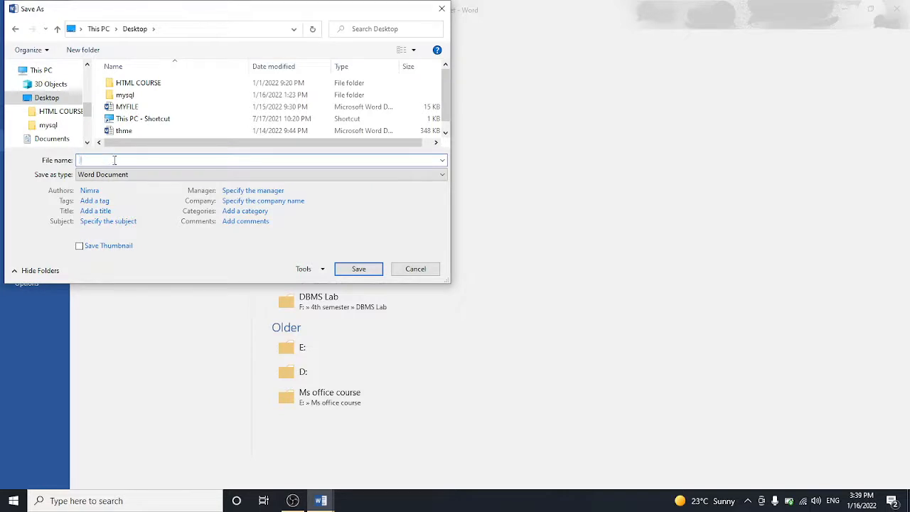
text(lec1)
click(357, 269)
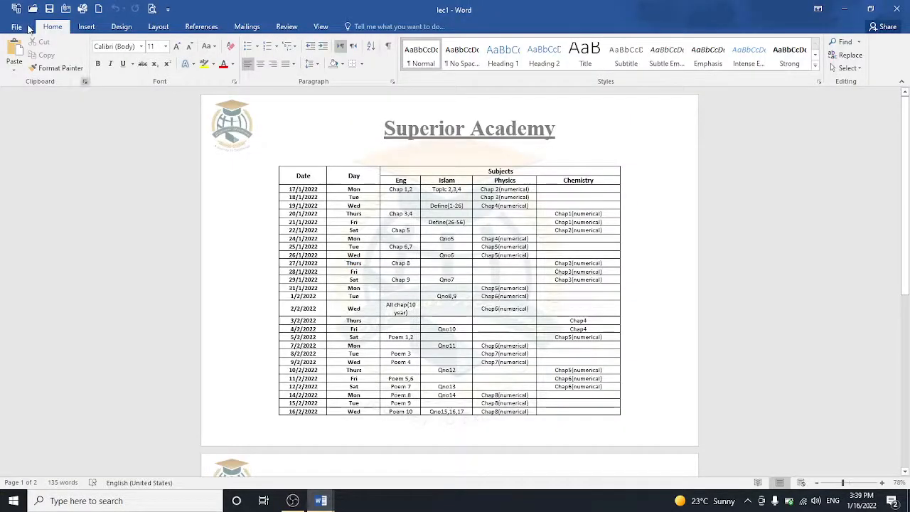
click(17, 27)
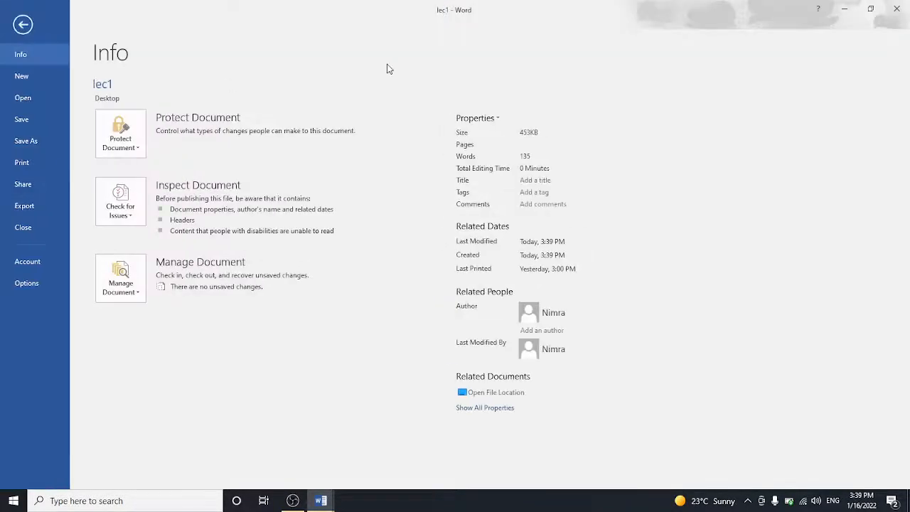
click(844, 8)
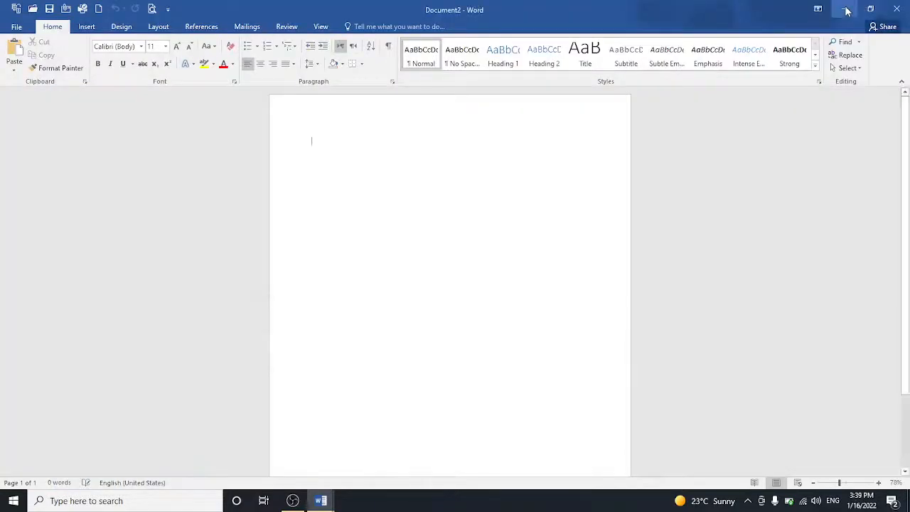
click(844, 9)
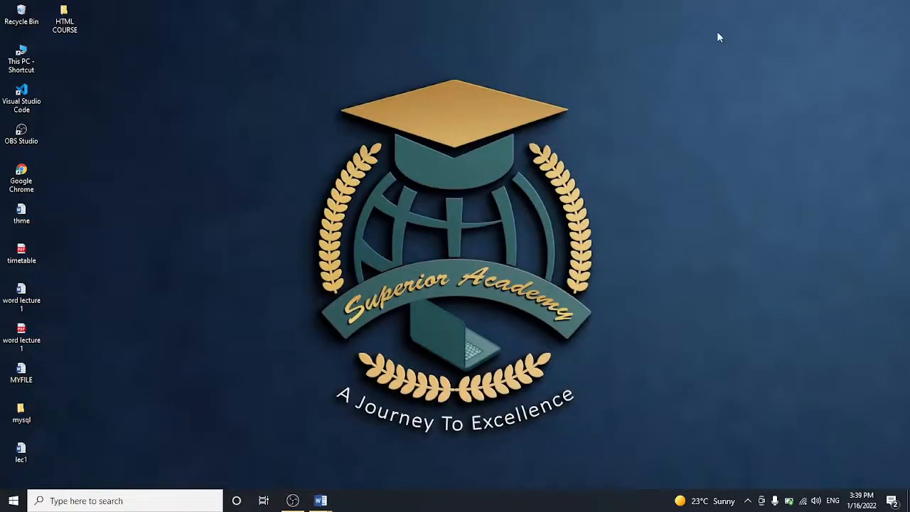
double_click(21, 453)
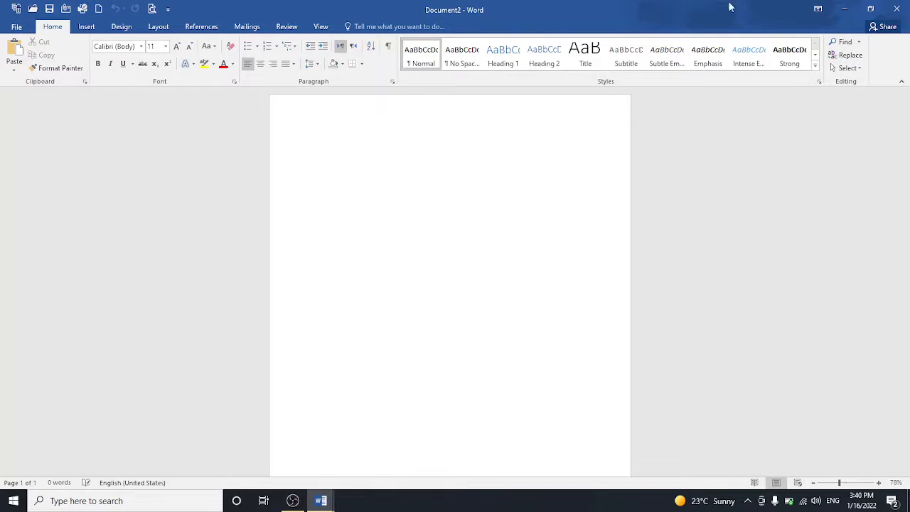
click(844, 10)
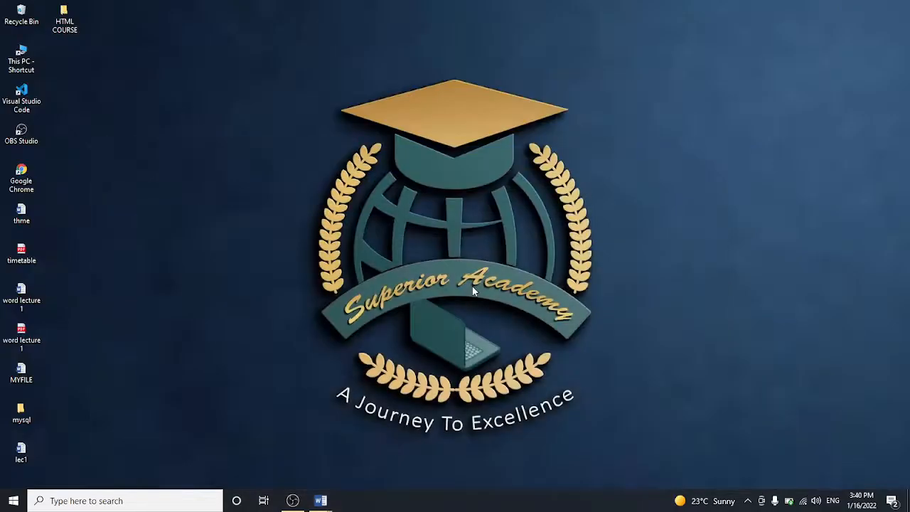
double_click(24, 455)
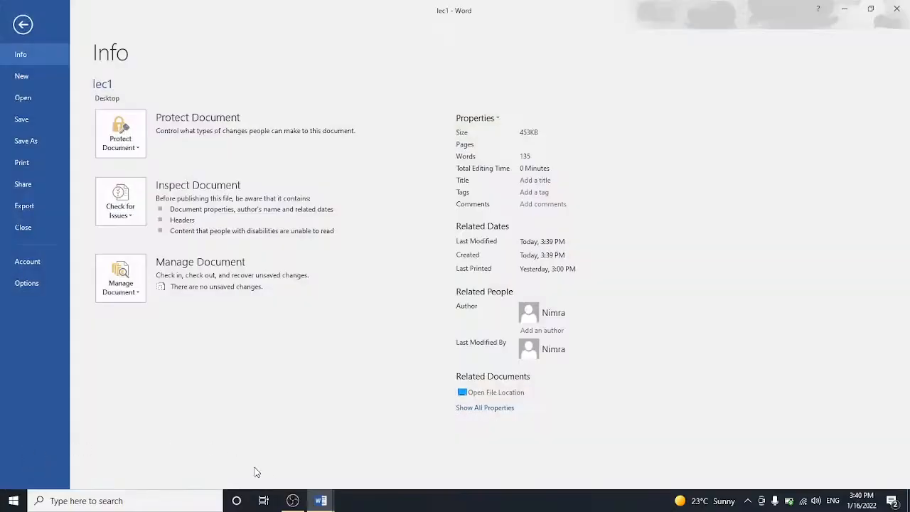
click(18, 27)
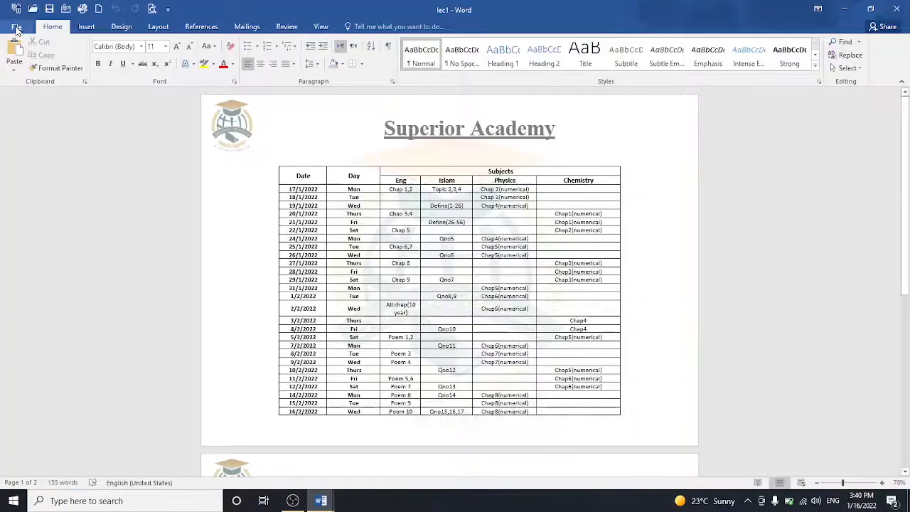
click(17, 29)
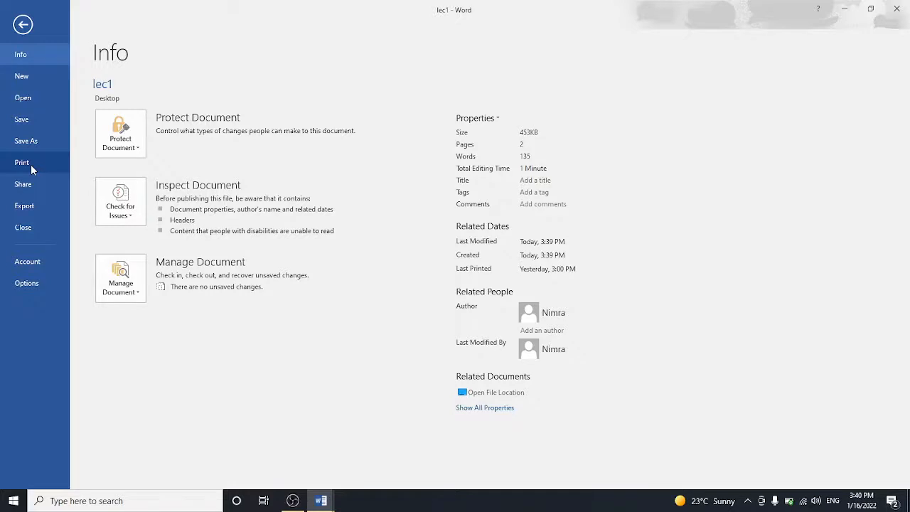
Step: Set 5 copies in Print settings, keeping the default page range and collated printing
click(31, 164)
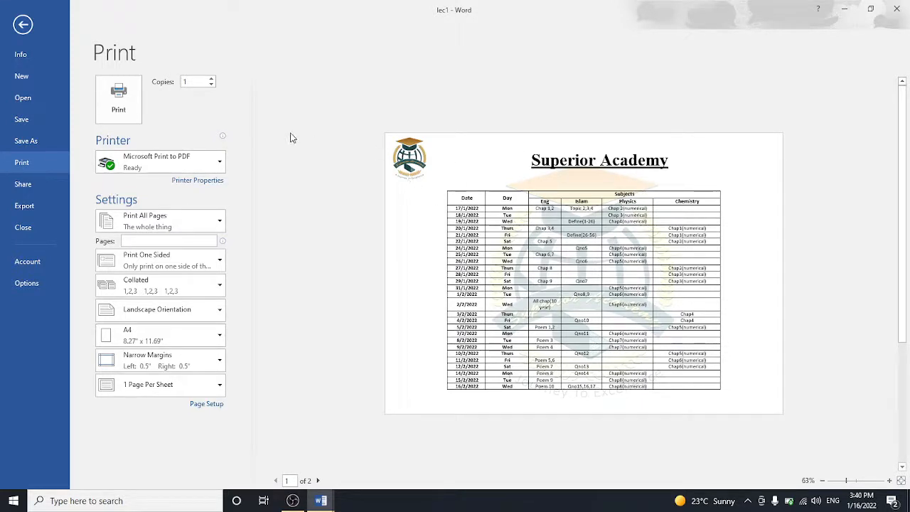
click(215, 86)
click(212, 82)
click(188, 224)
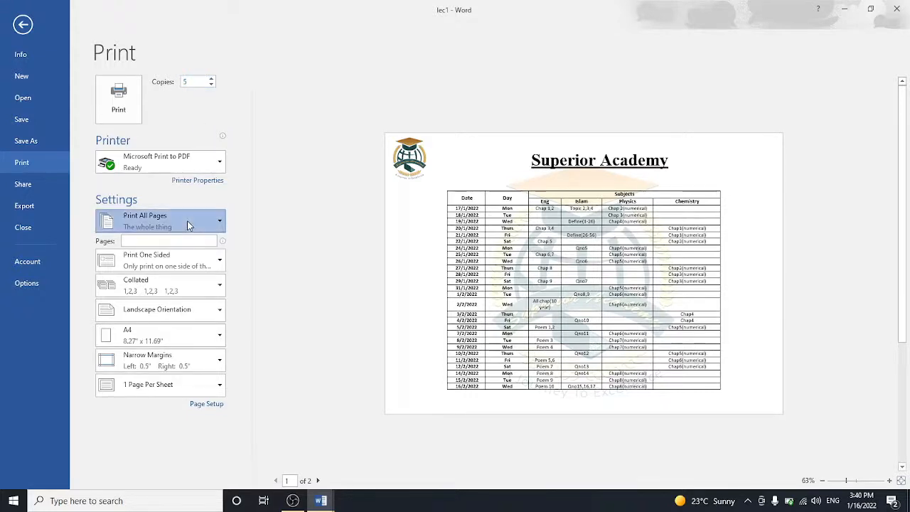
click(187, 226)
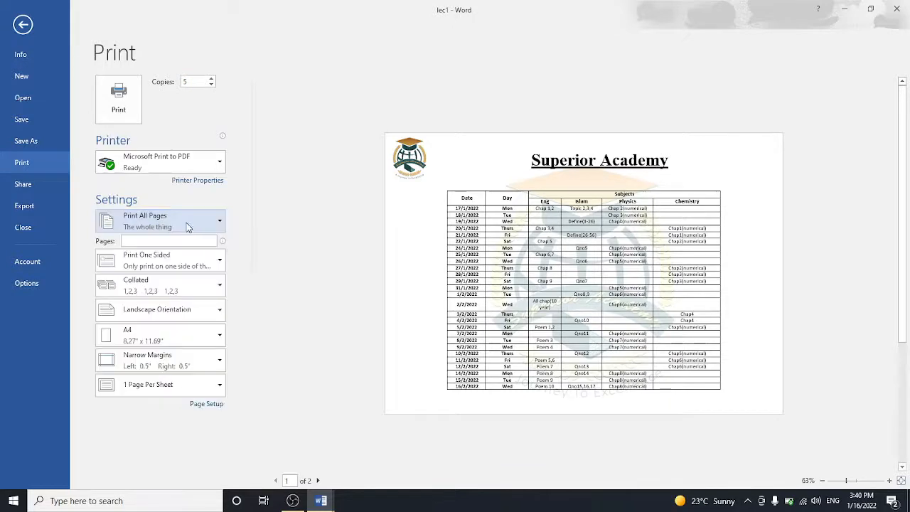
click(176, 286)
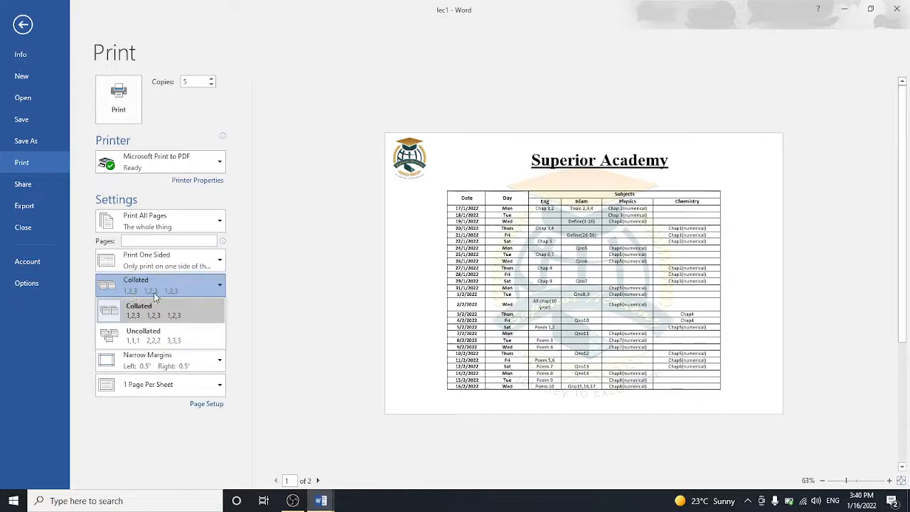
click(160, 363)
click(160, 366)
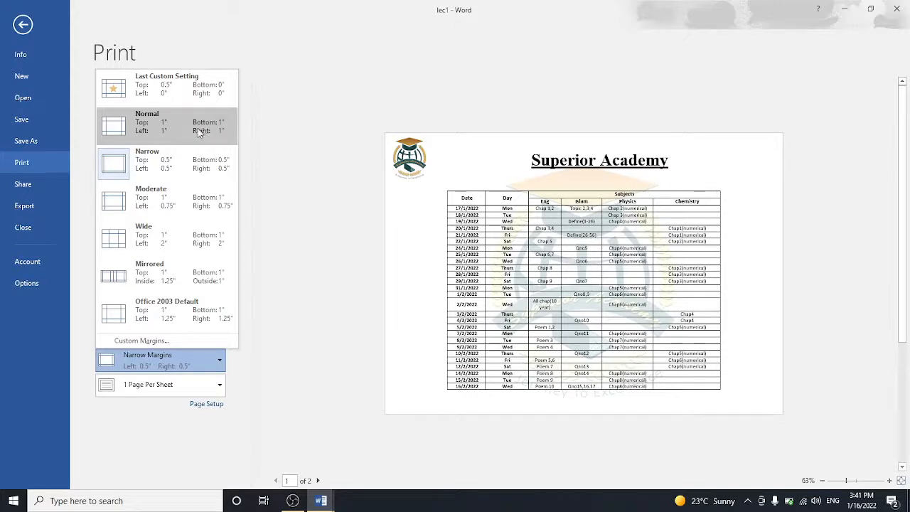
Step: Try Normal and Narrow margins before settling on Mirrored margins
click(182, 130)
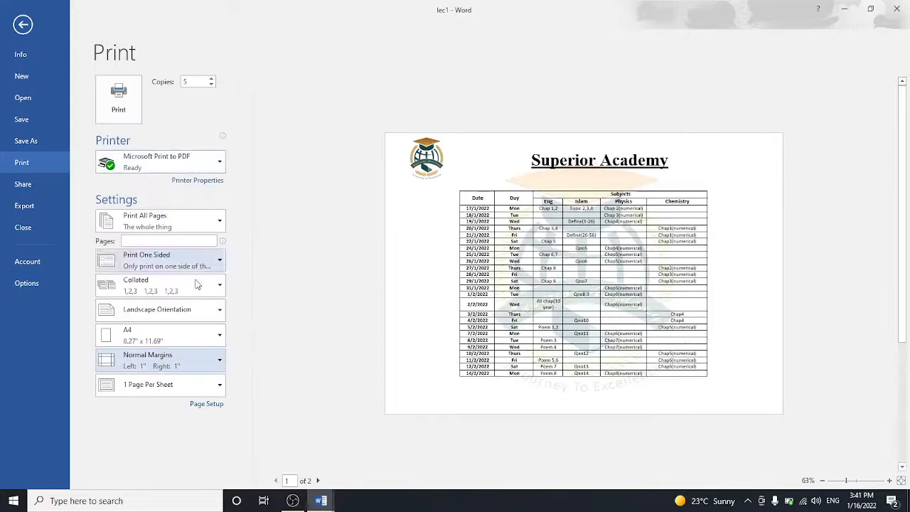
click(192, 364)
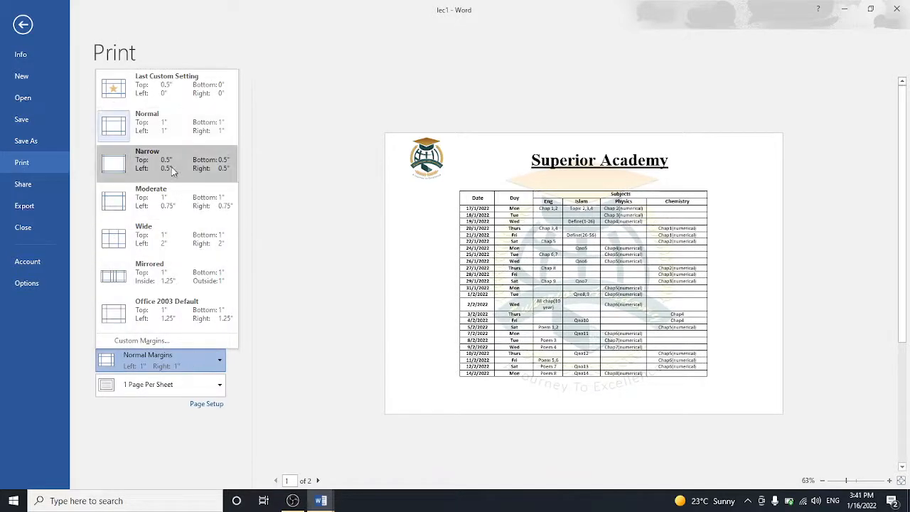
click(173, 165)
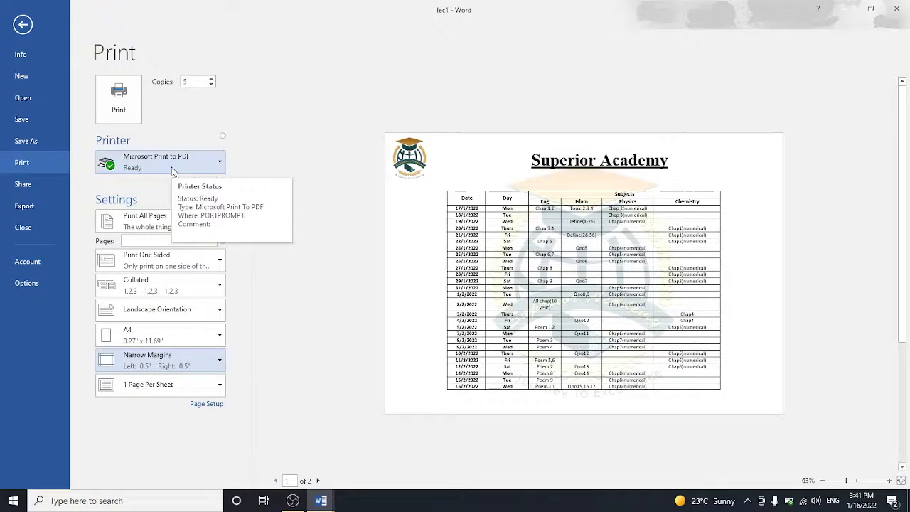
click(166, 374)
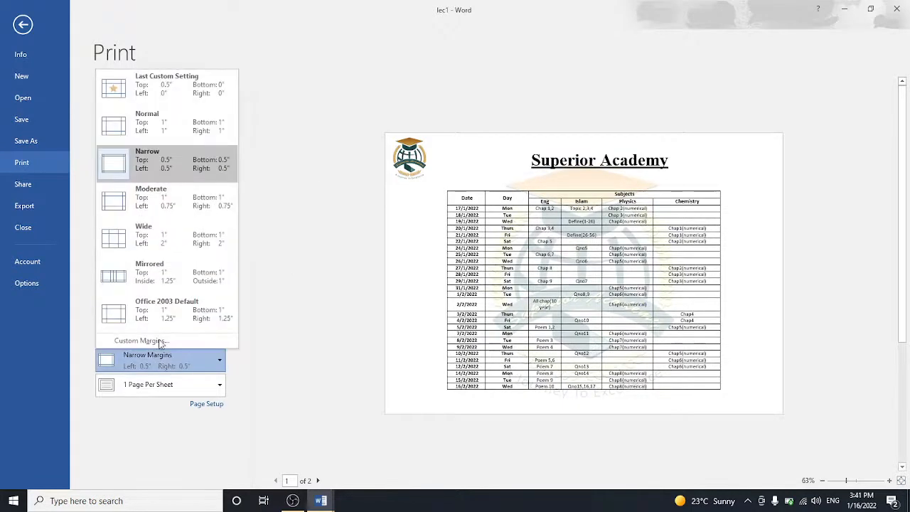
click(160, 279)
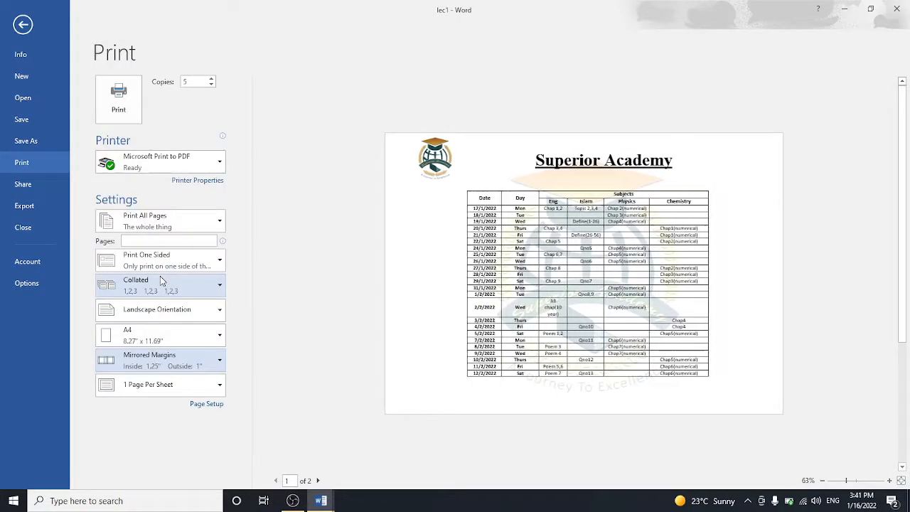
Step: Switch the orientation to Portrait and then back to Landscape
click(156, 313)
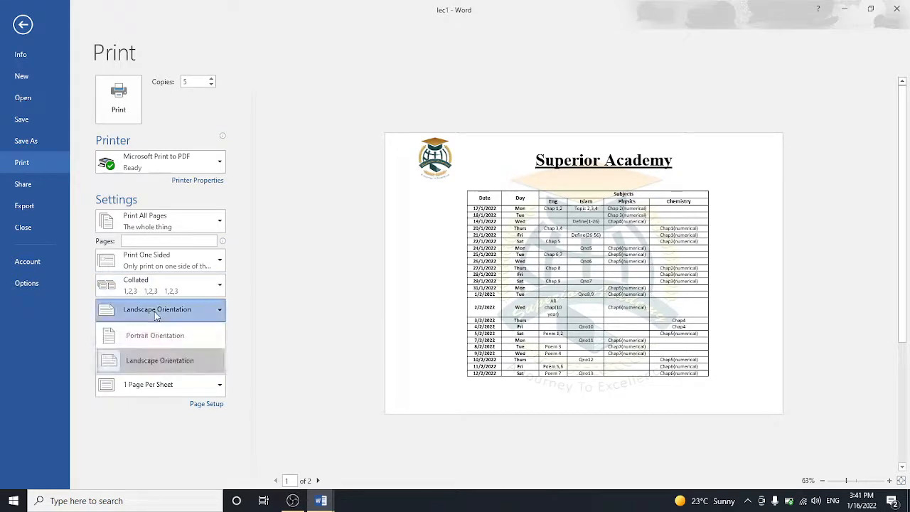
click(165, 336)
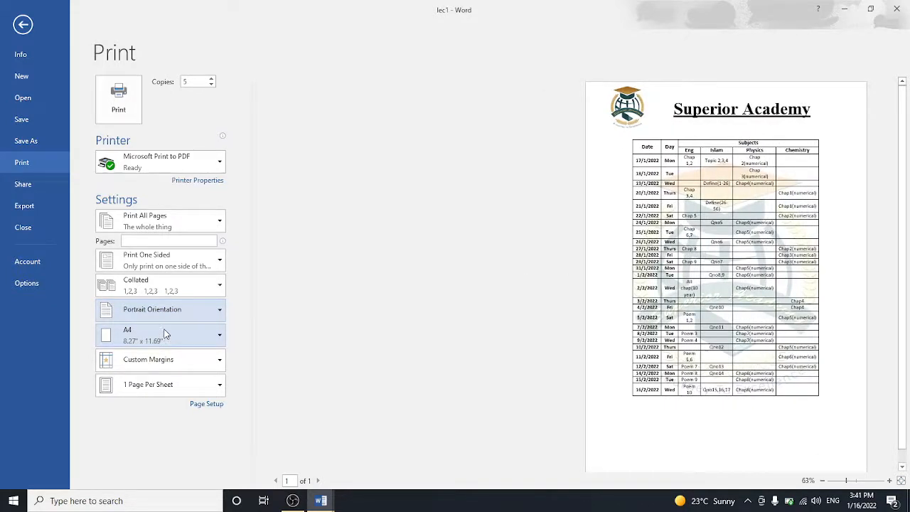
click(164, 314)
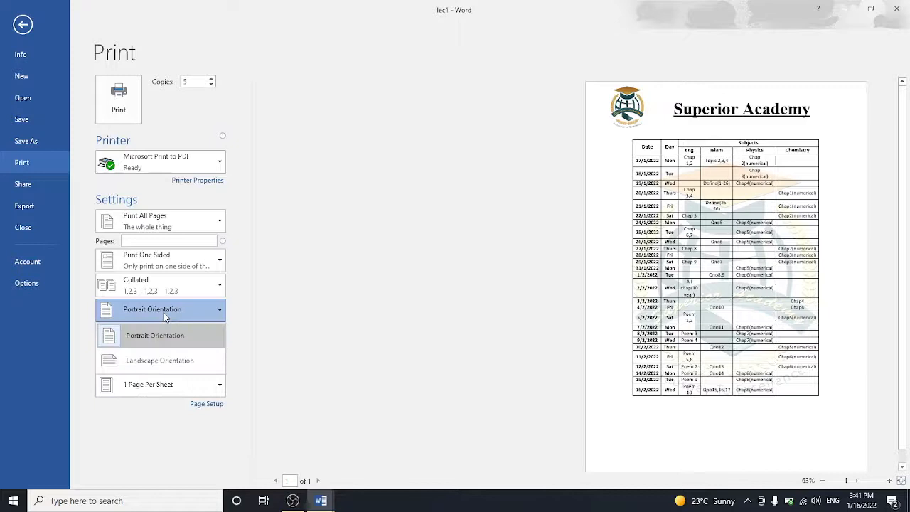
click(176, 362)
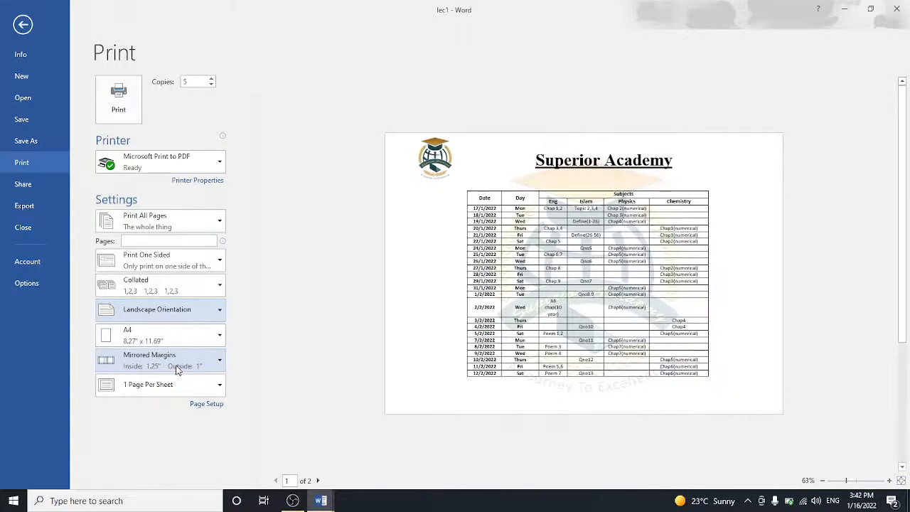
click(173, 334)
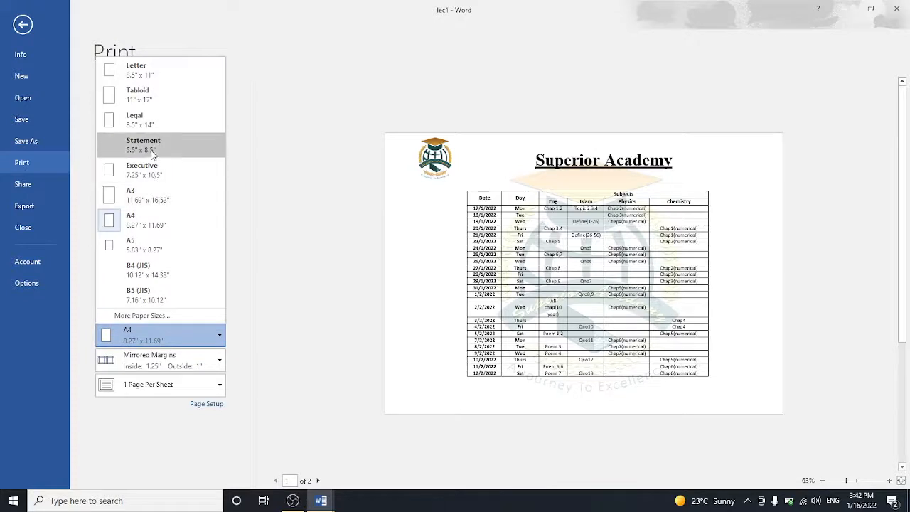
Step: Set the paper size to B4 (JIS) after briefly choosing Statement
click(152, 149)
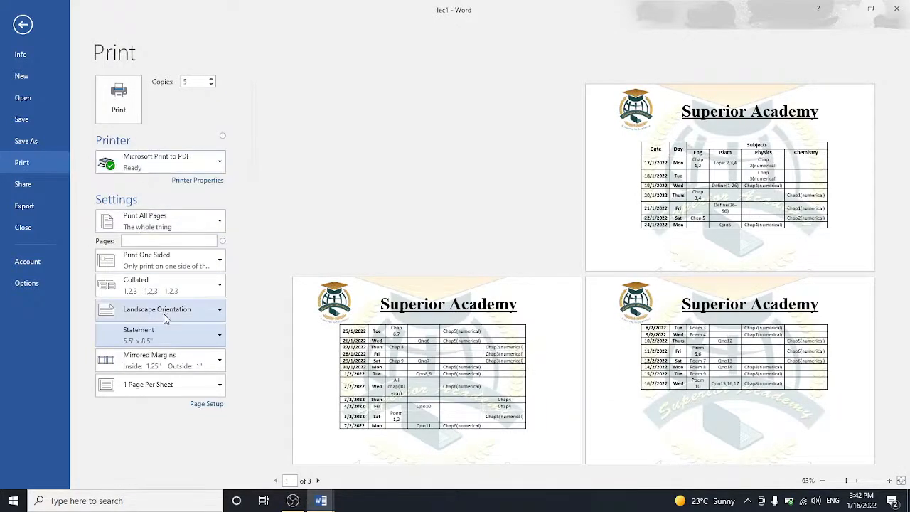
click(171, 332)
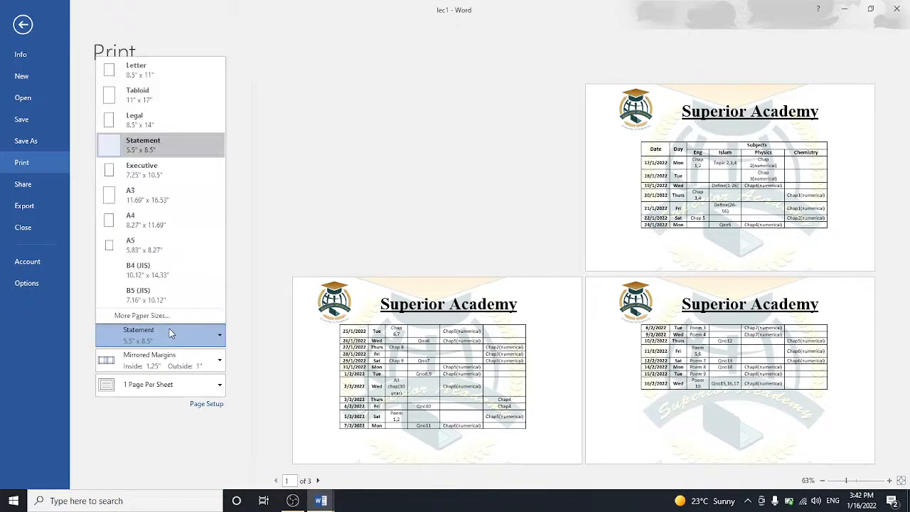
click(158, 266)
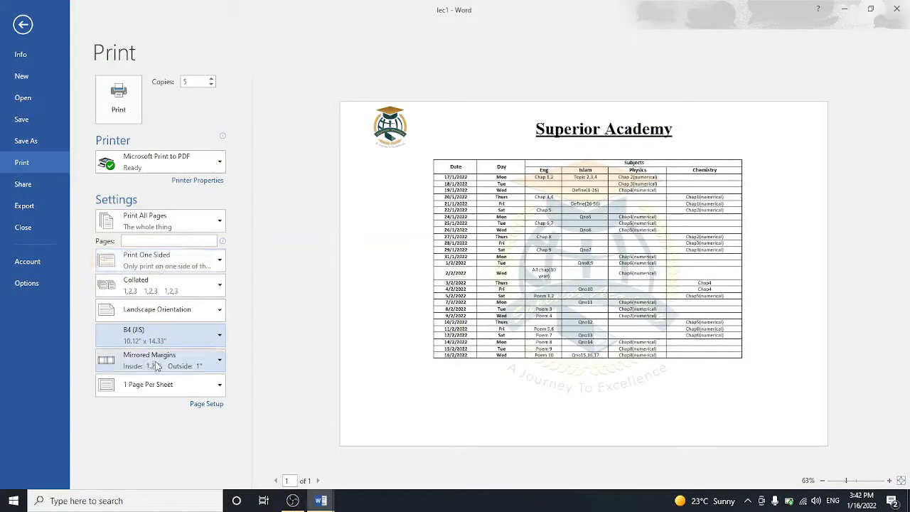
Step: Change printing from 1 page per sheet to 2 Pages Per Sheet
click(165, 385)
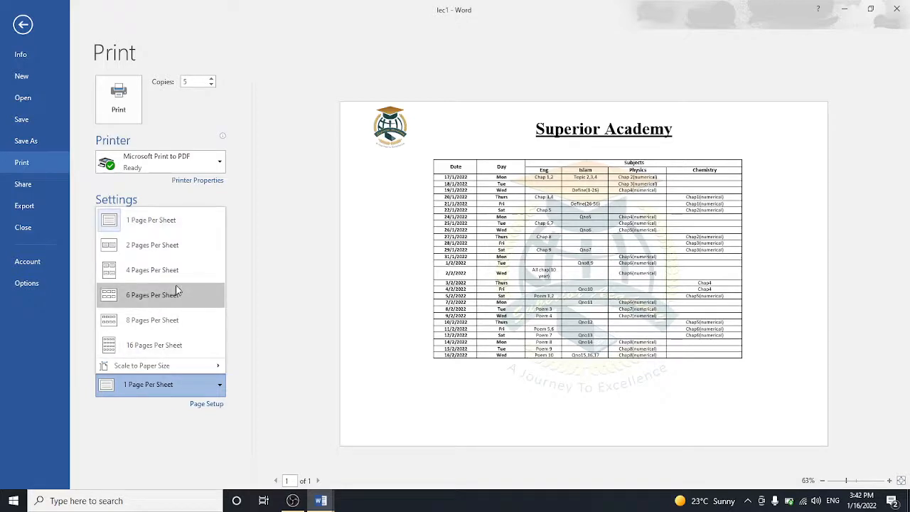
click(153, 225)
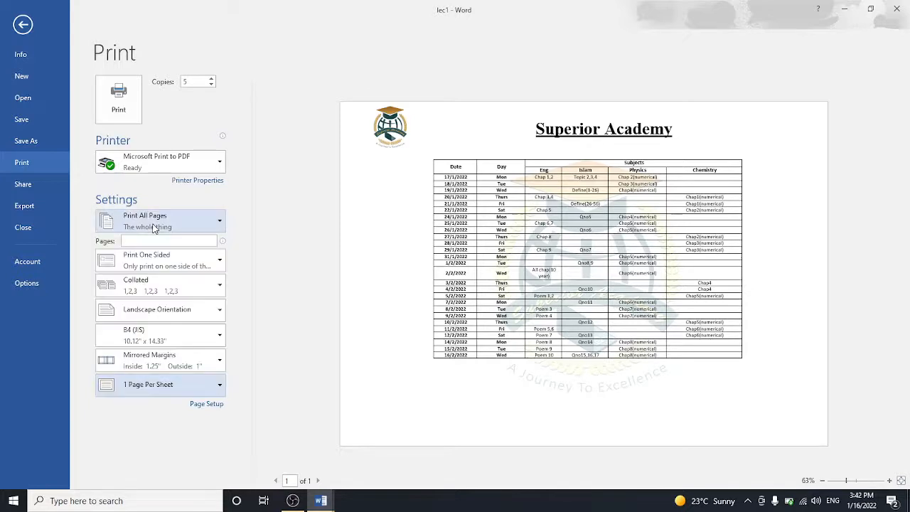
click(196, 387)
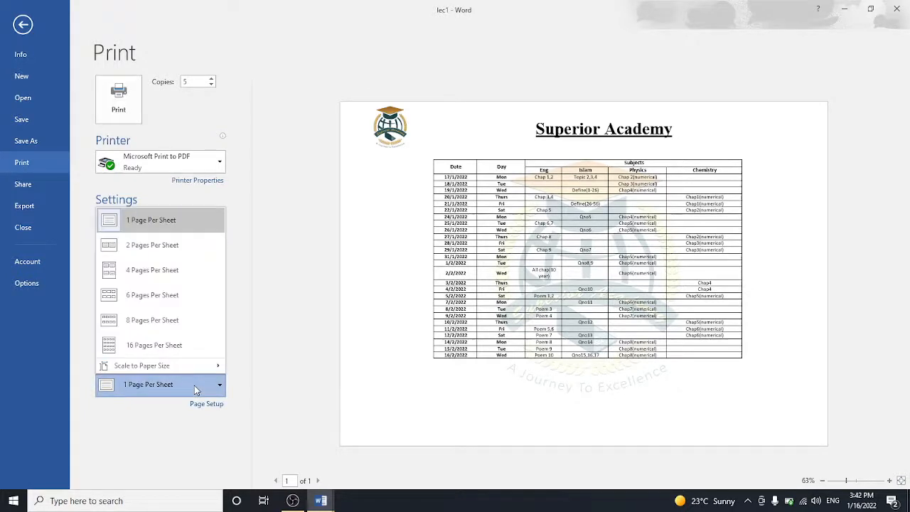
click(196, 387)
click(199, 392)
click(177, 255)
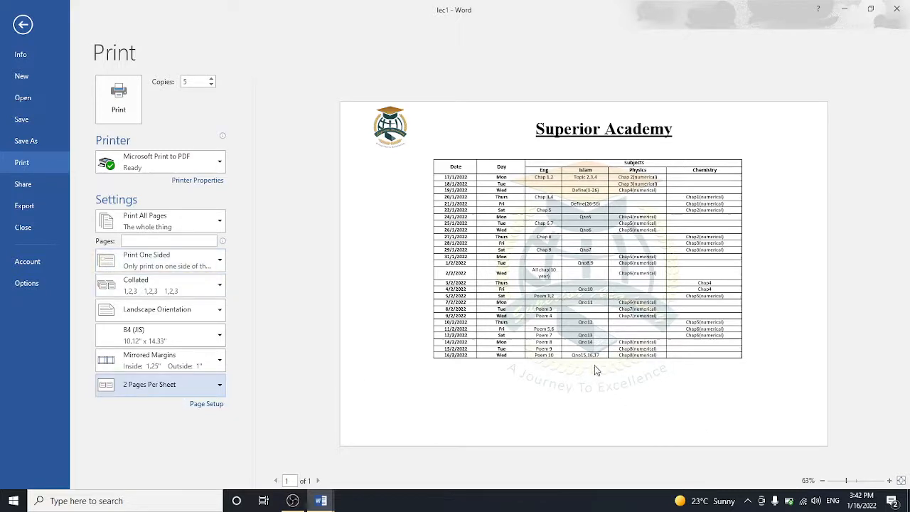
click(162, 385)
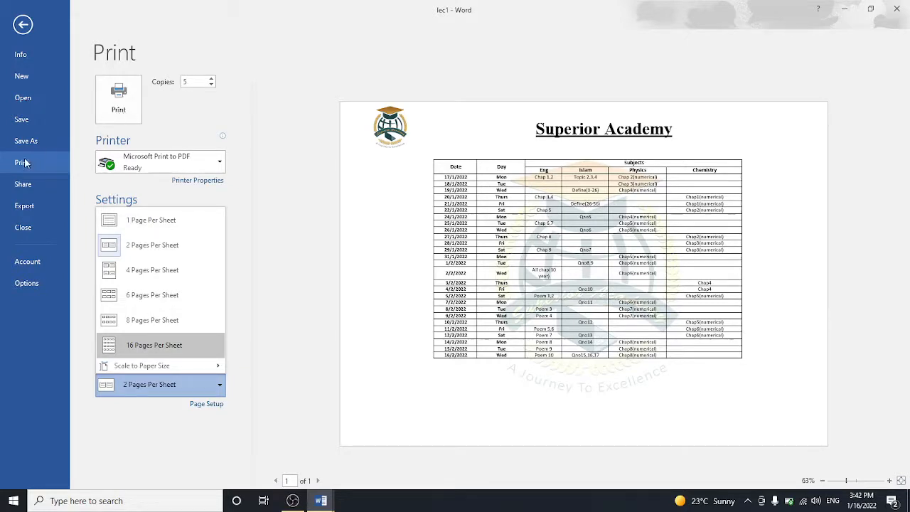
Step: Export lec1 as a PDF to the Desktop using Create PDF/XPS
click(22, 185)
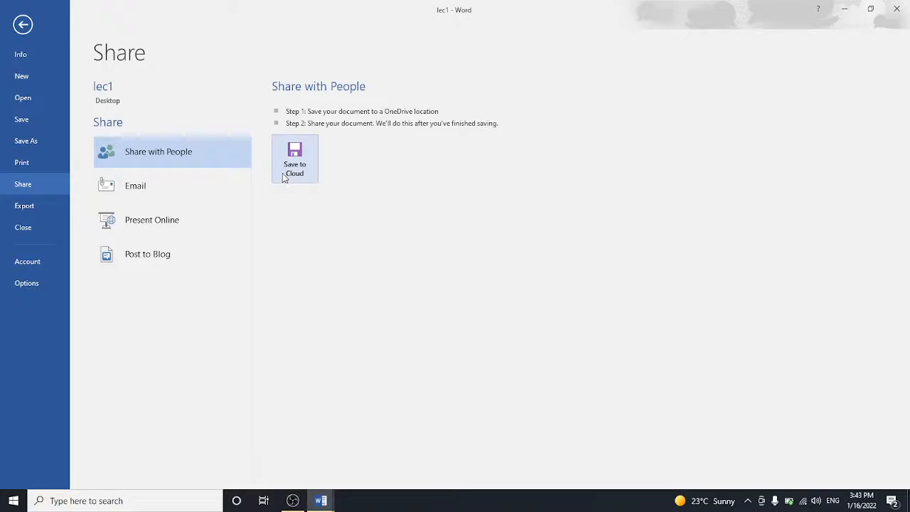
click(36, 205)
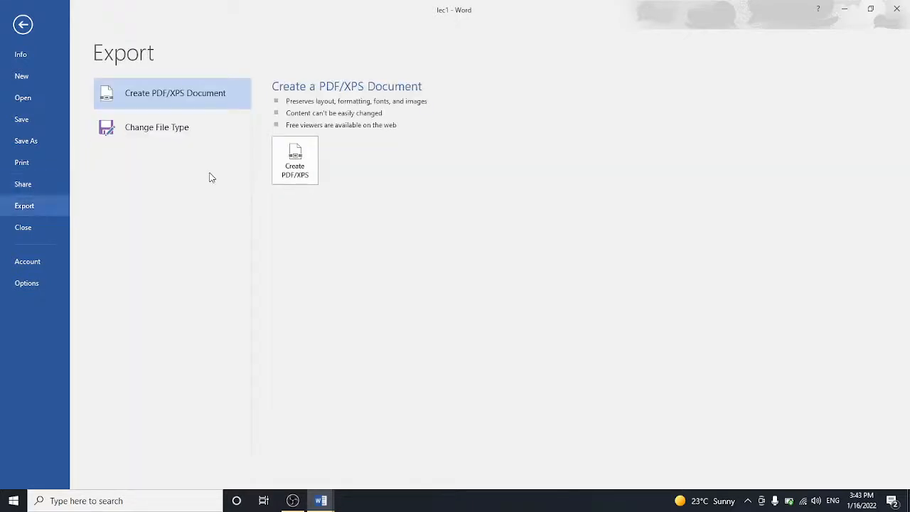
click(295, 162)
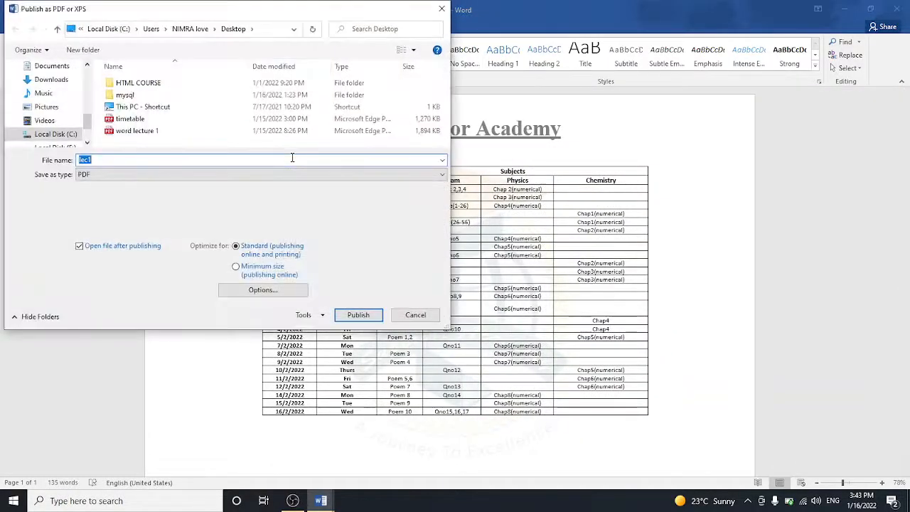
click(259, 176)
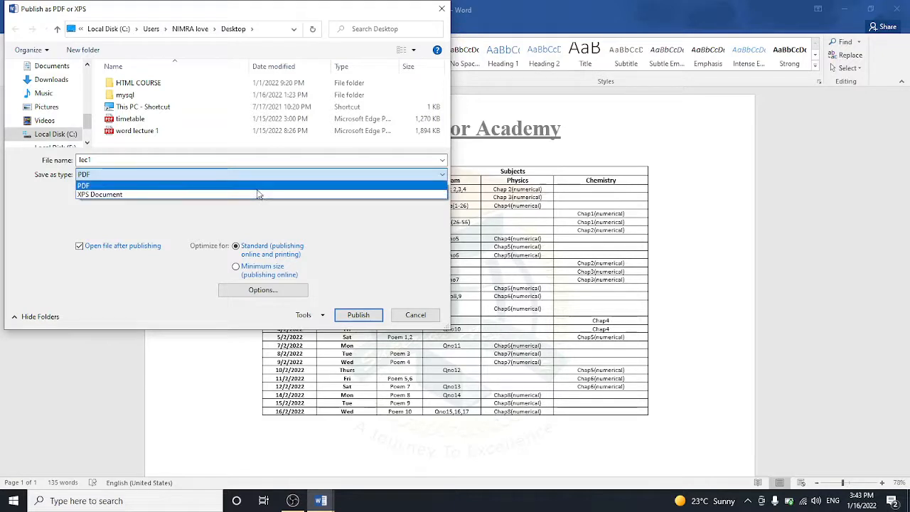
click(255, 189)
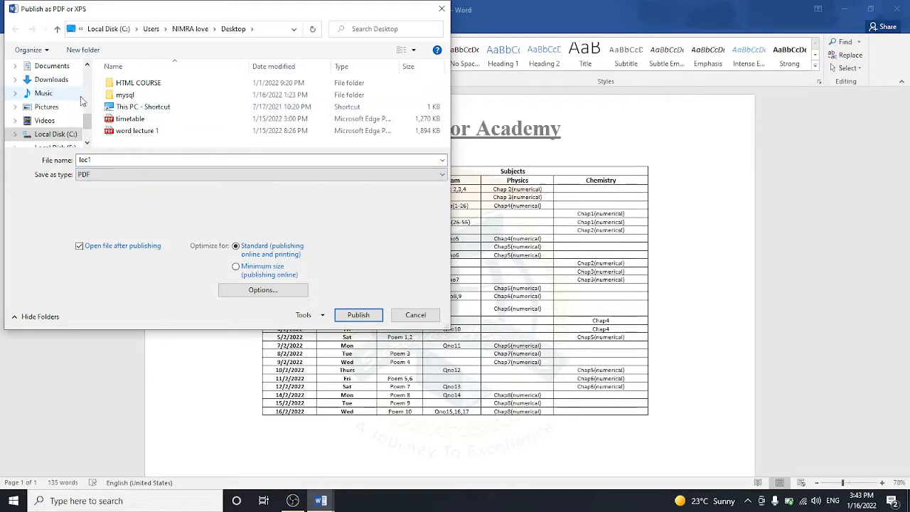
scroll(84, 96, up, 3)
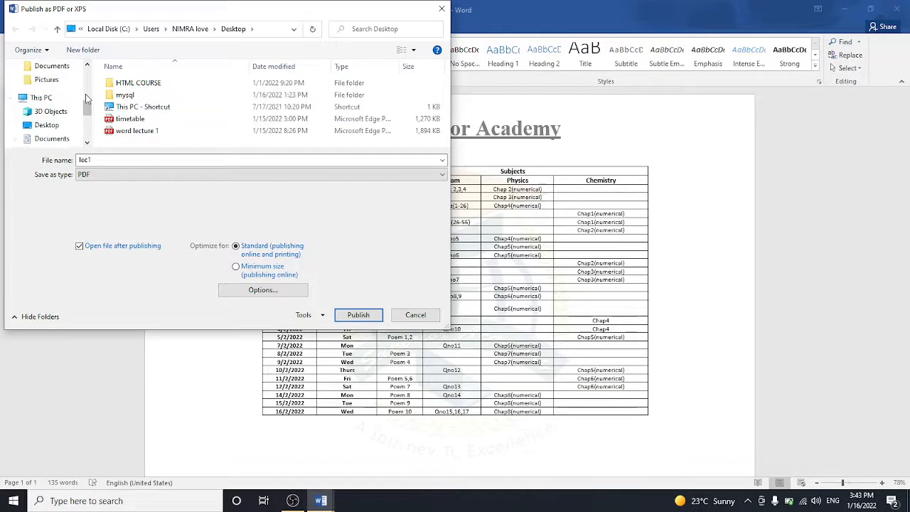
click(61, 125)
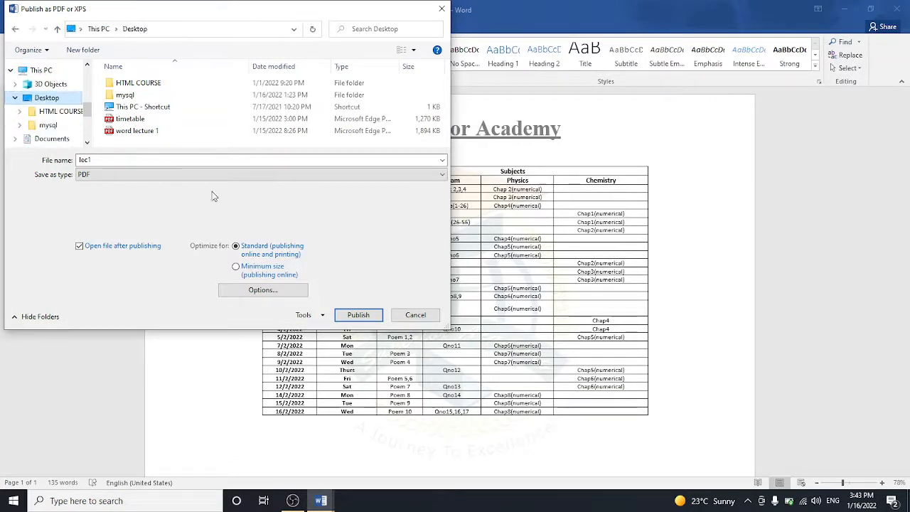
click(359, 318)
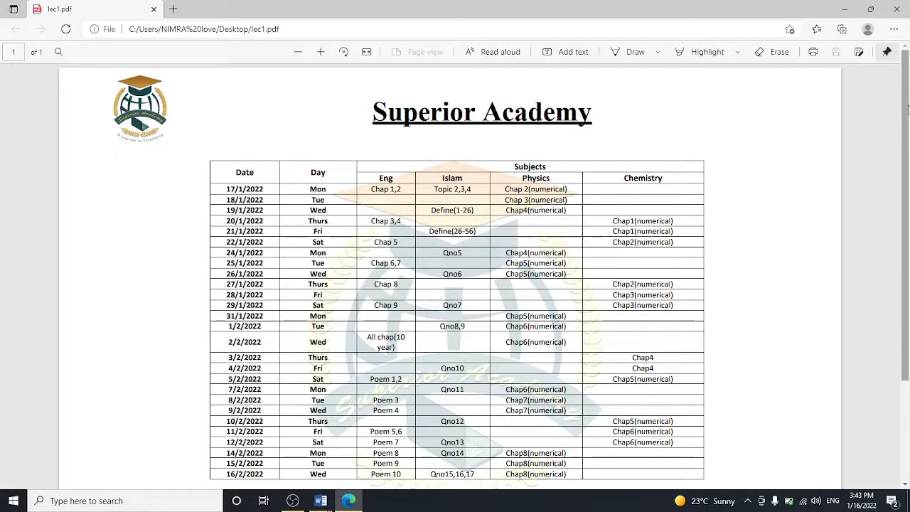
Step: Scroll through the published lec1.pdf in Edge, then return to the lec1 Word document
drag(907, 183, 897, 263)
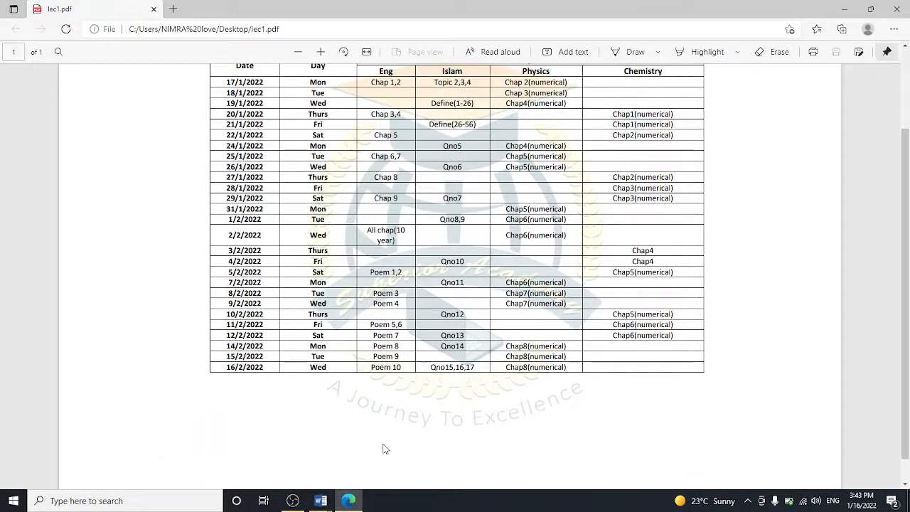
mouse_move(321, 500)
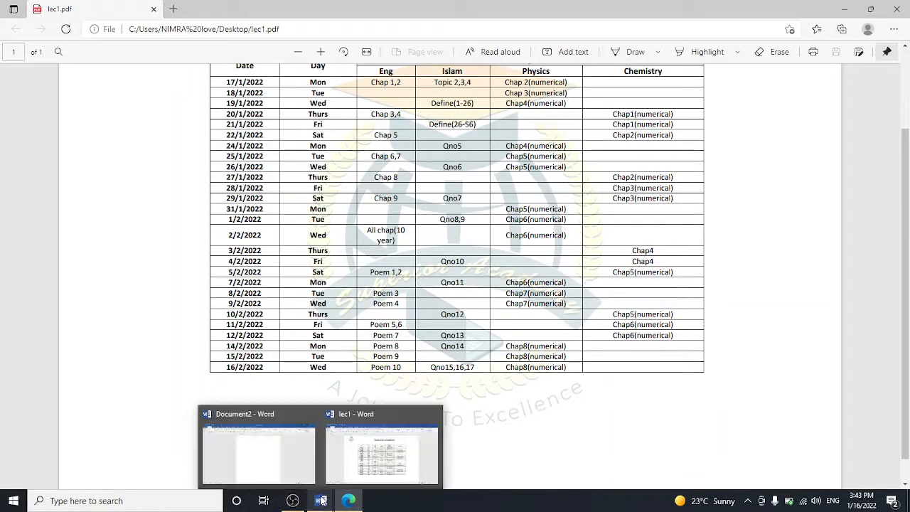
click(347, 477)
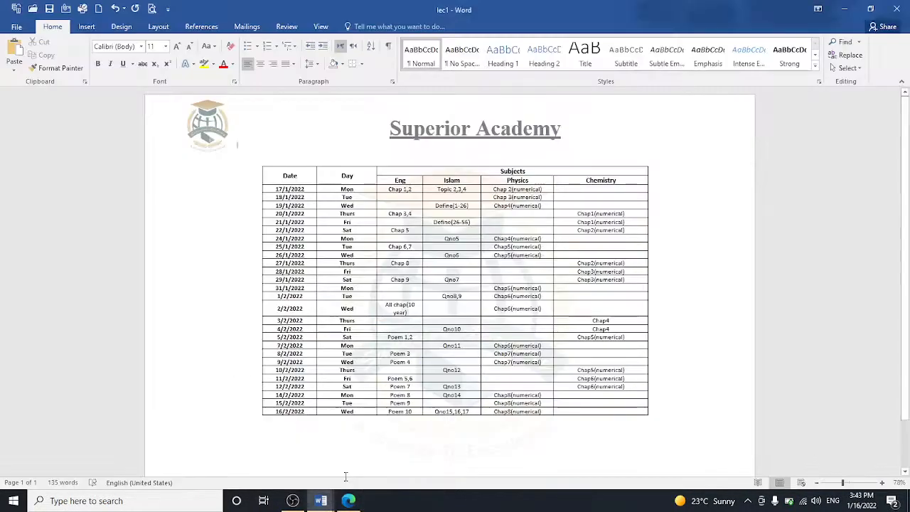
Step: View the Account page and Word Options, then go to Save As for lec1
click(10, 28)
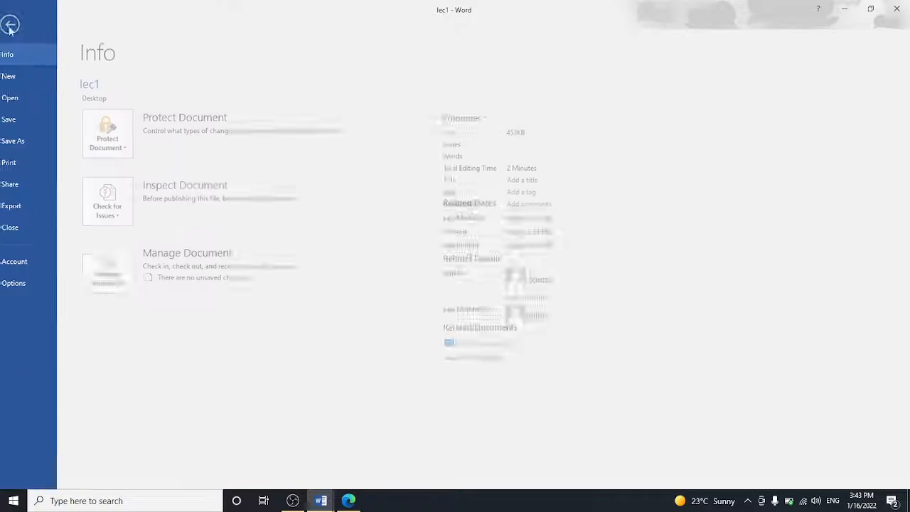
click(28, 263)
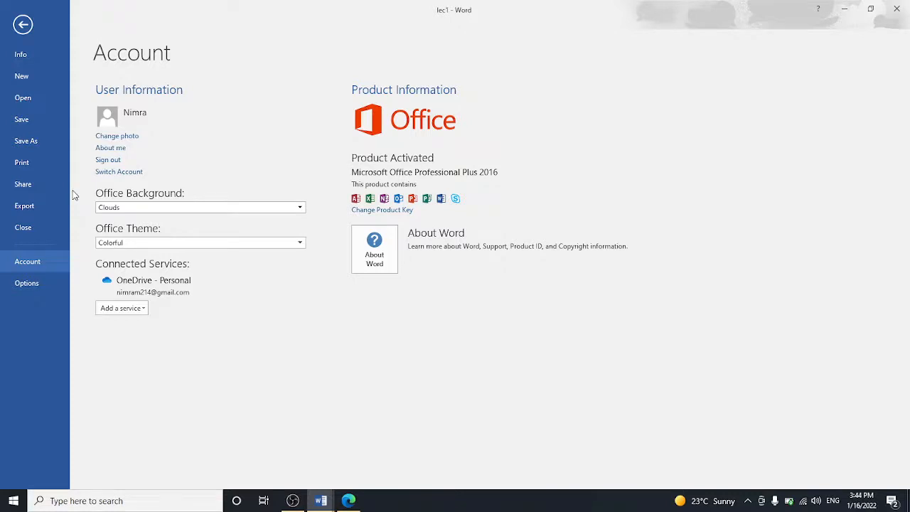
click(24, 288)
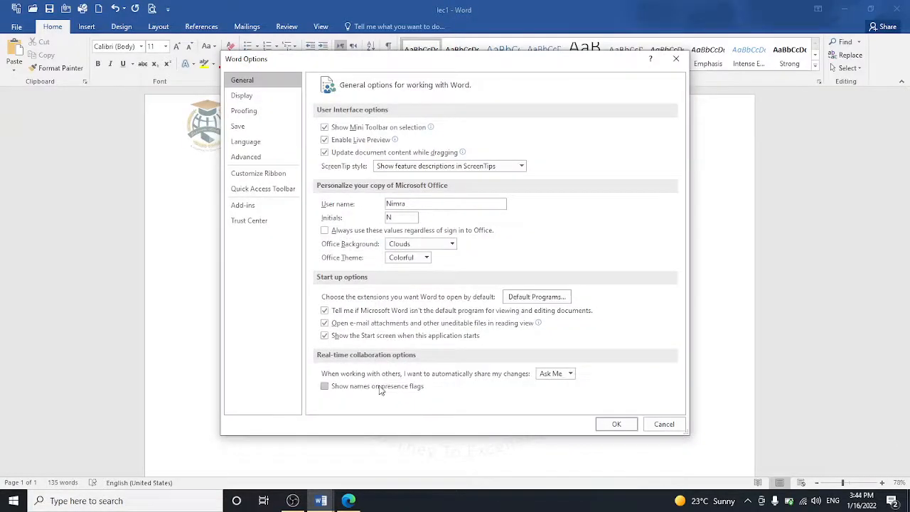
click(614, 424)
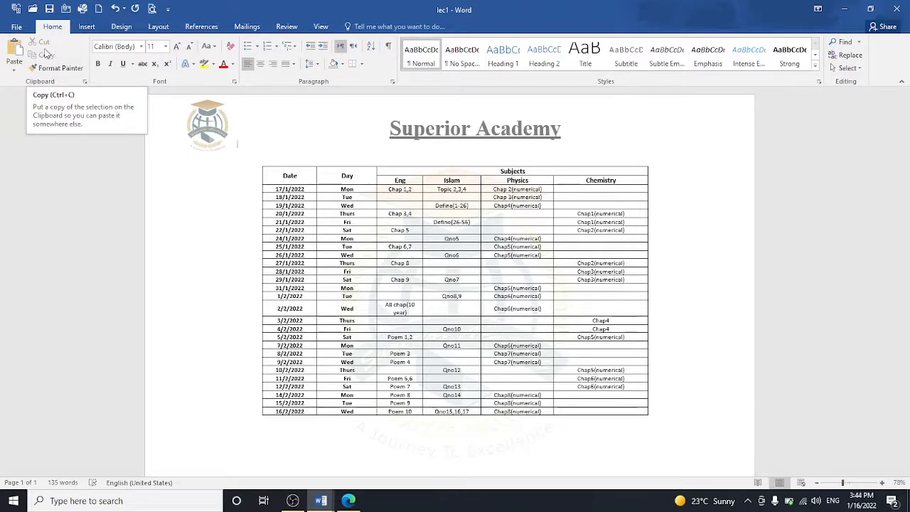
click(17, 28)
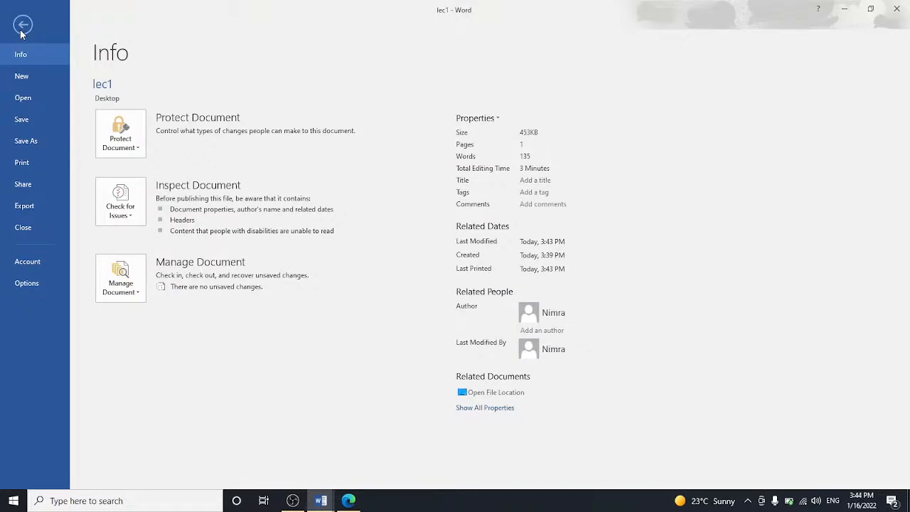
click(37, 141)
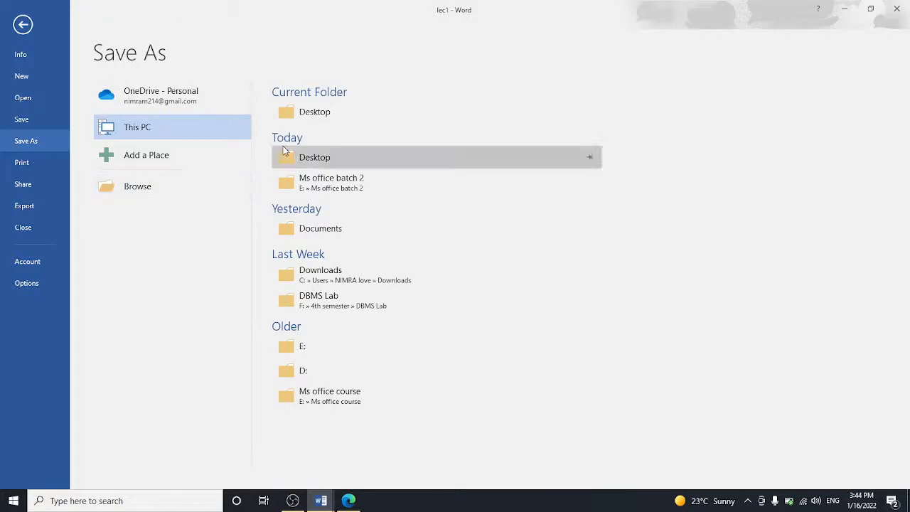
Step: Target the Desktop folder and name the file 'academy'
click(298, 116)
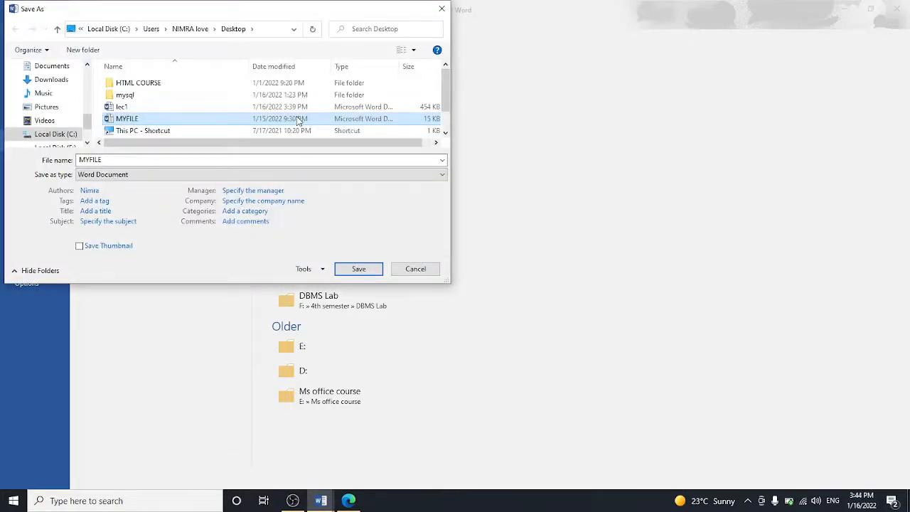
double_click(106, 160)
key(BackSpace)
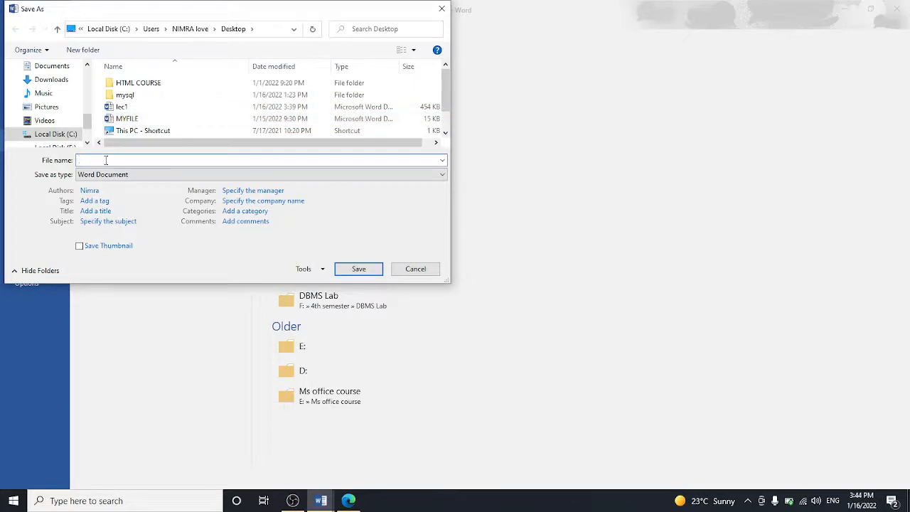
text(academy)
key(Tab)
Step: Set a password to open and a password to modify in the save options
click(313, 270)
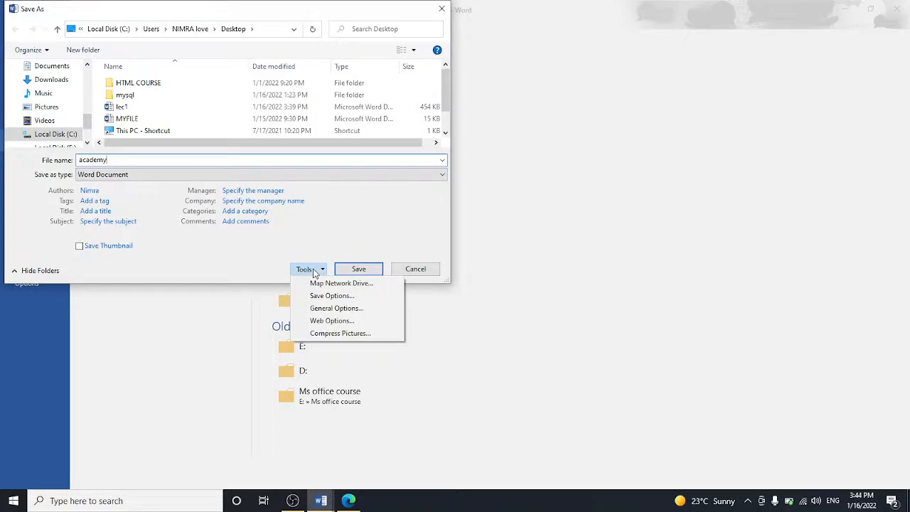
click(329, 309)
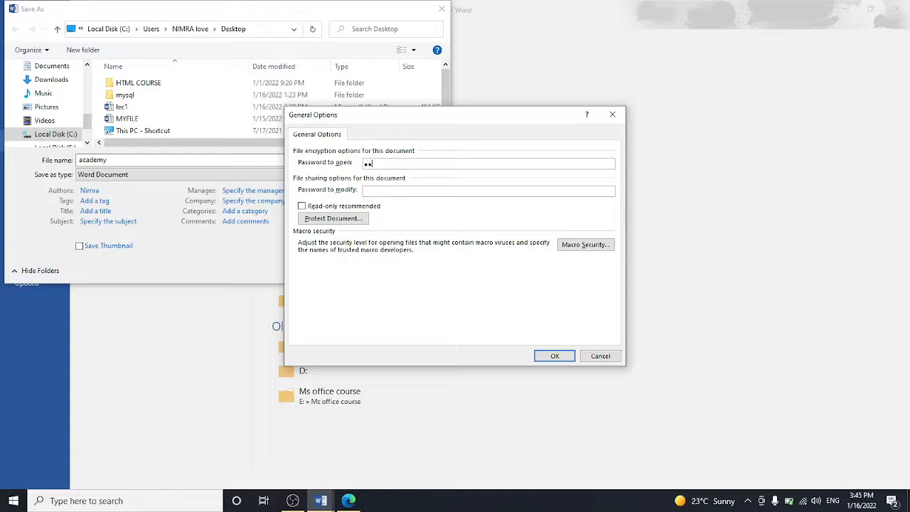
text(•••••)
click(547, 359)
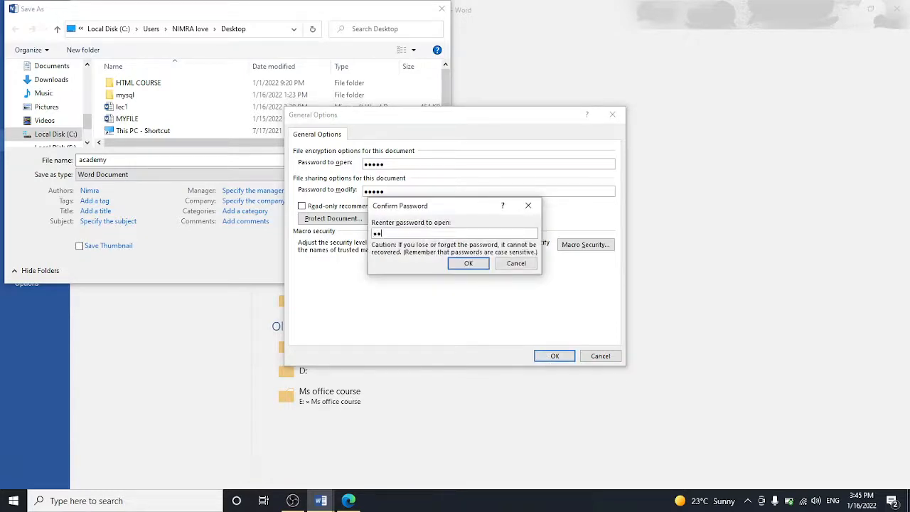
click(452, 267)
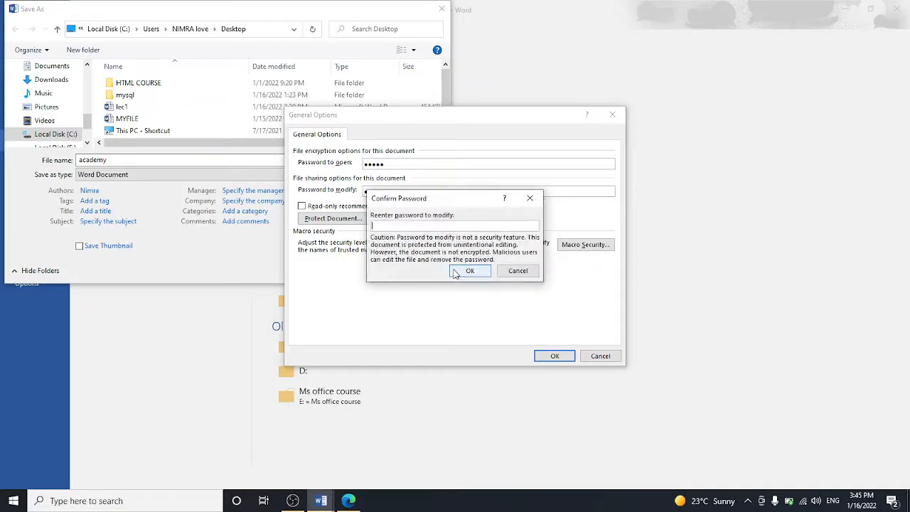
text(•)
click(463, 270)
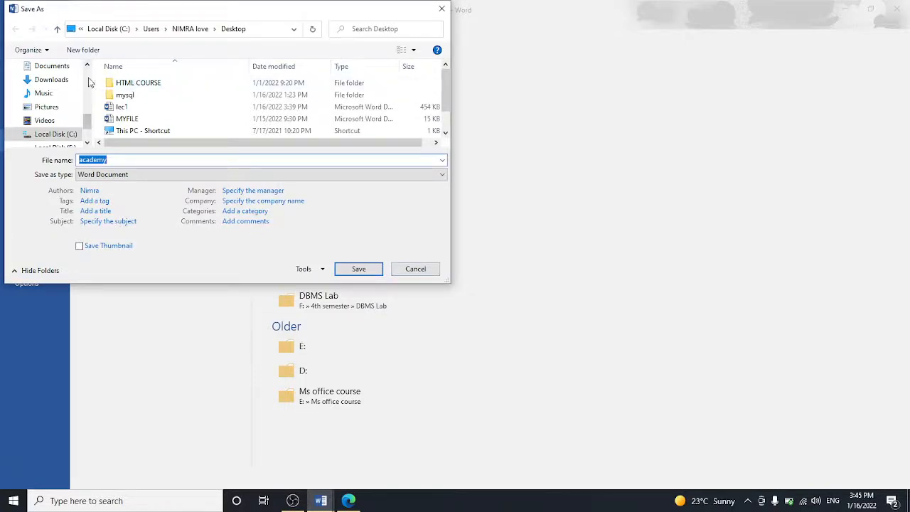
Step: Save the protected academy document to the Desktop, then close Word and Edge
scroll(89, 83, up, 2)
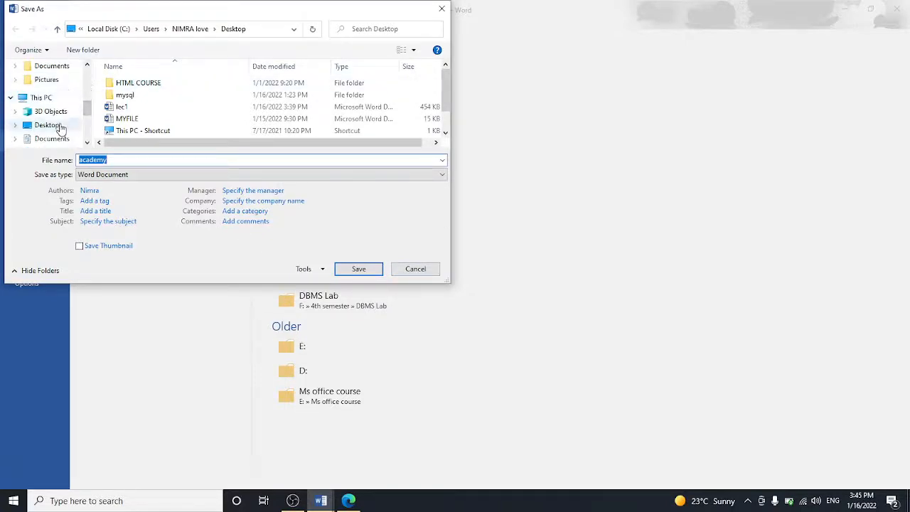
click(46, 125)
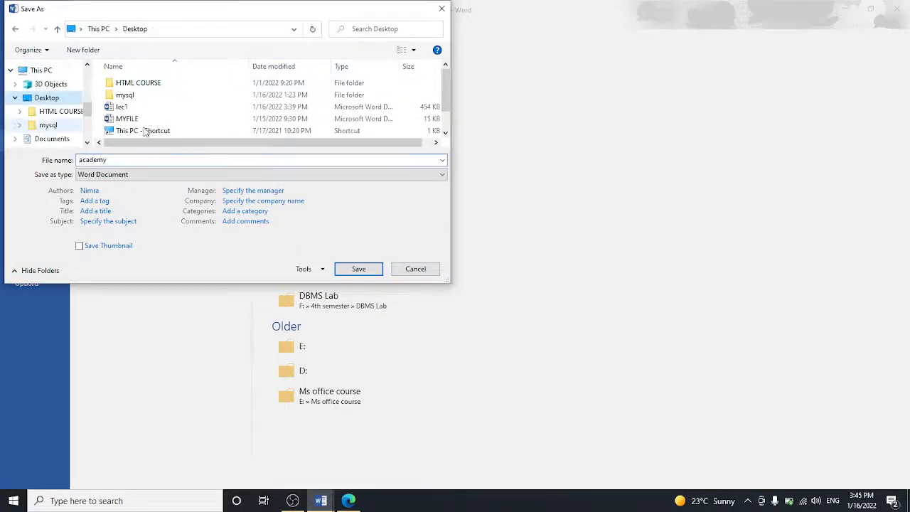
click(359, 269)
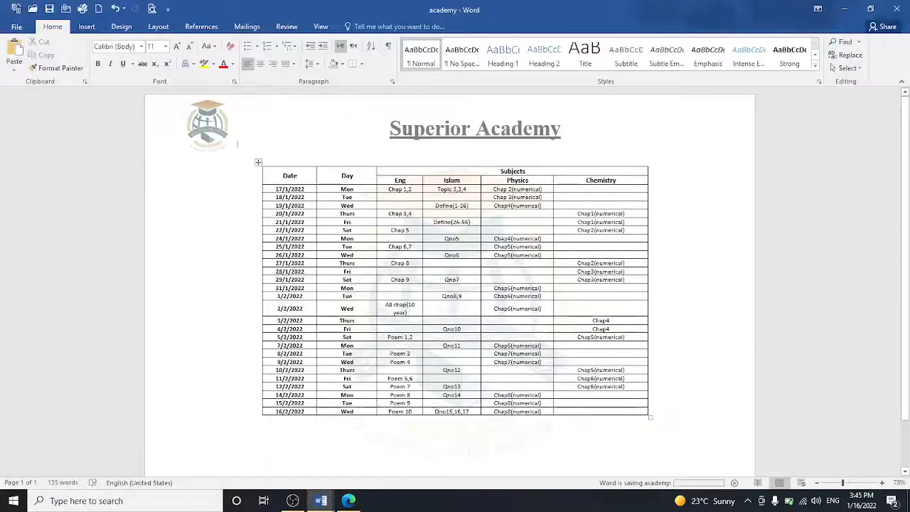
click(899, 8)
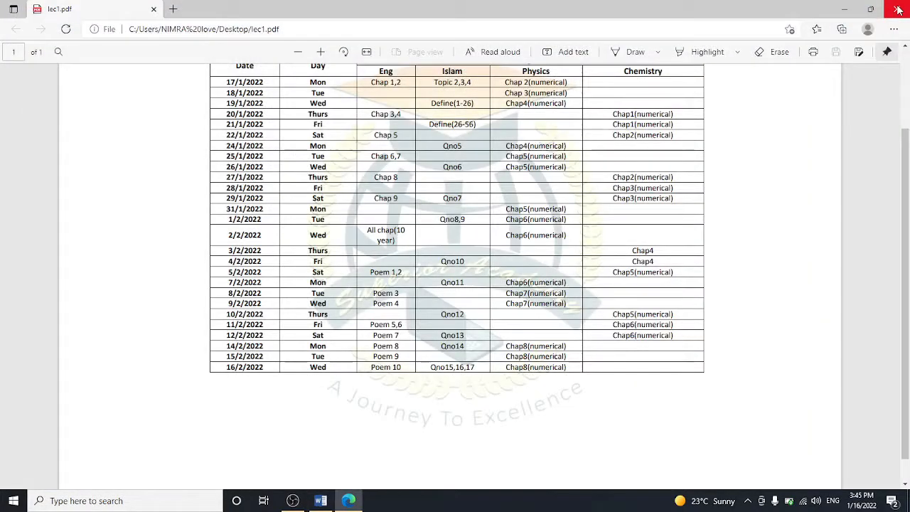
click(898, 10)
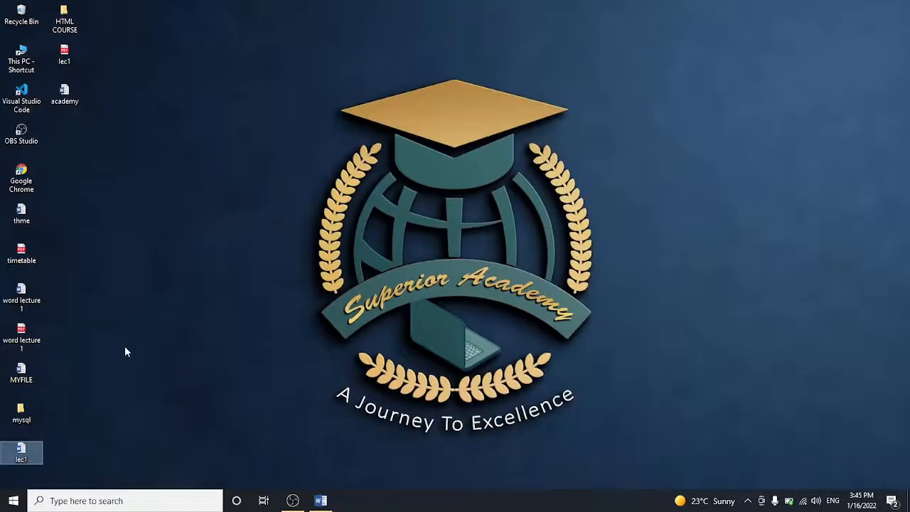
Step: Try opening academy with a wrong password, dismiss the error, and close Word
double_click(71, 98)
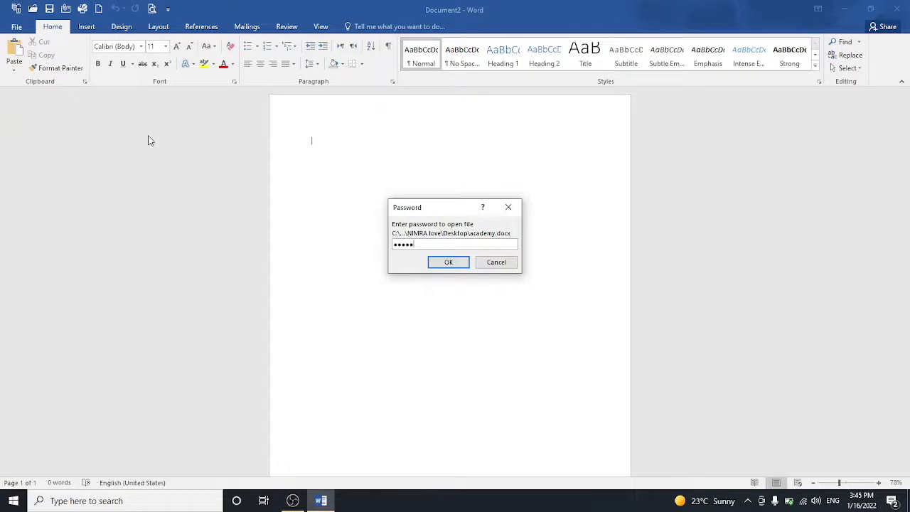
click(445, 263)
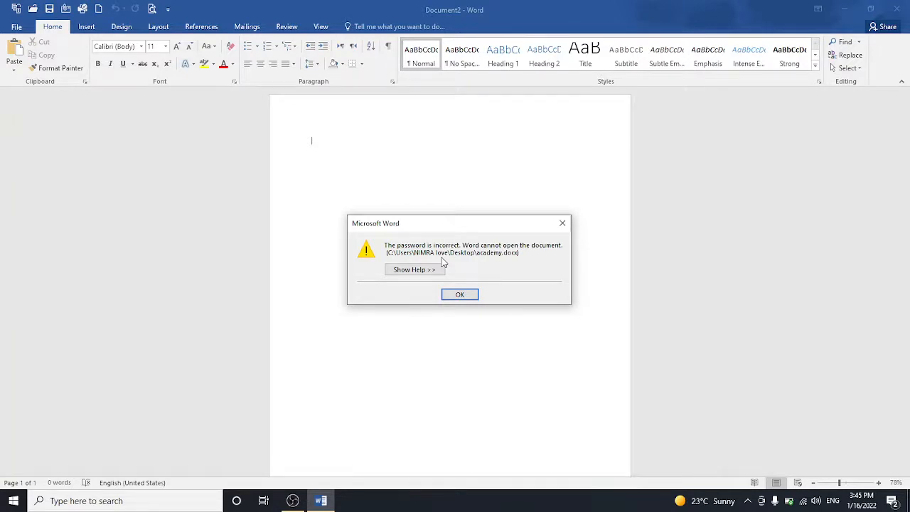
click(459, 294)
click(896, 8)
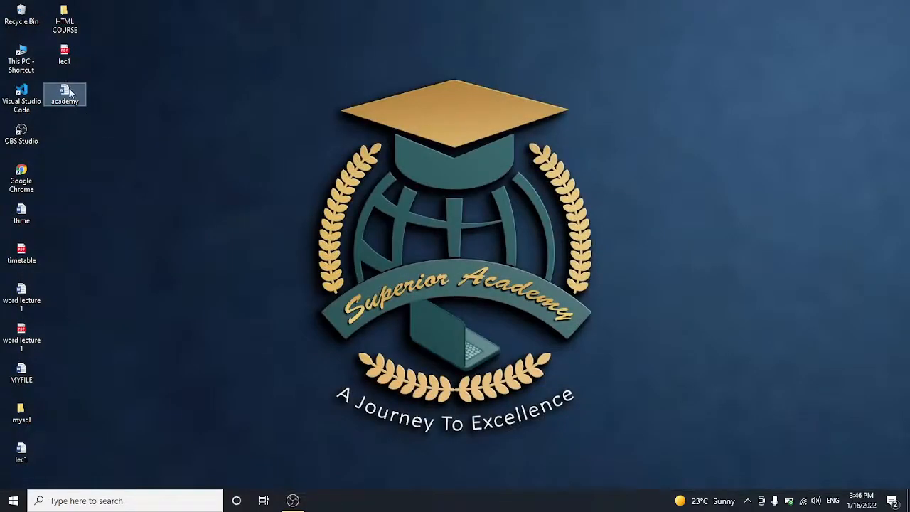
Step: Reopen academy from the desktop, entering the open and modify passwords
double_click(68, 93)
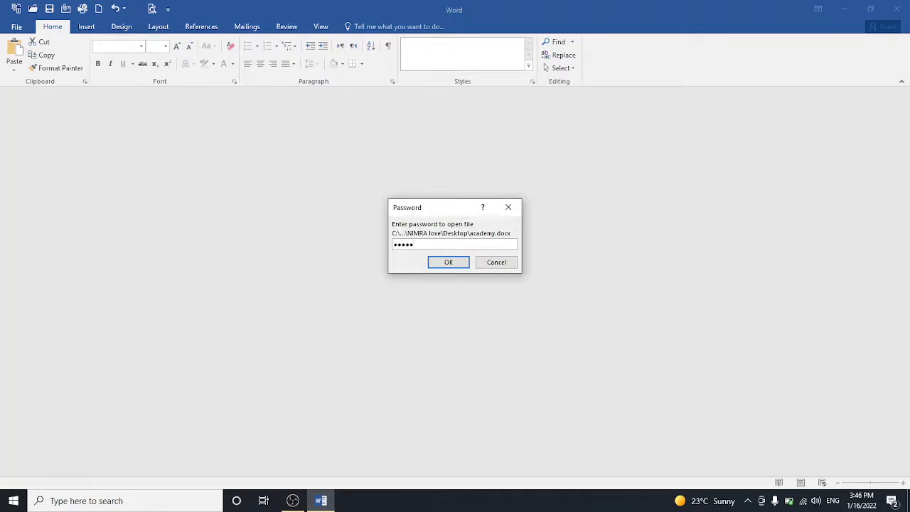
click(440, 263)
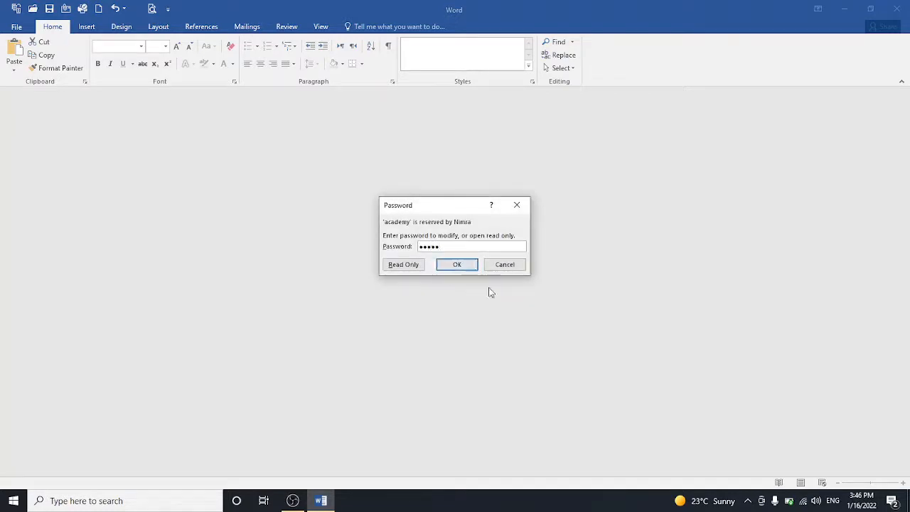
click(455, 266)
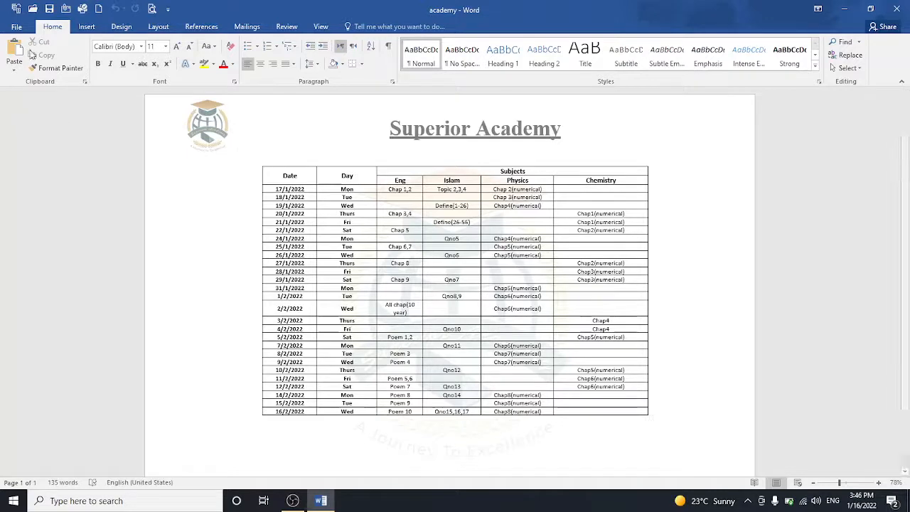
Step: Save the document as academy.docx in the Desktop folder
click(20, 27)
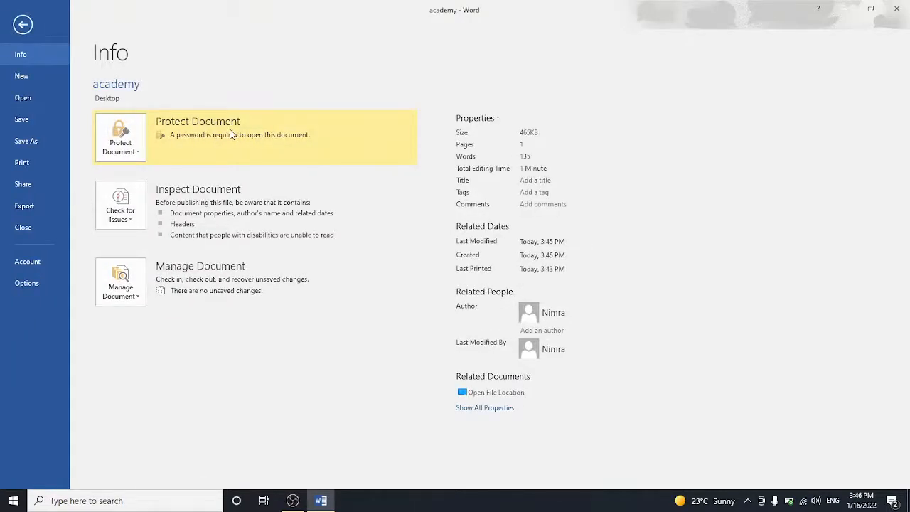
click(26, 142)
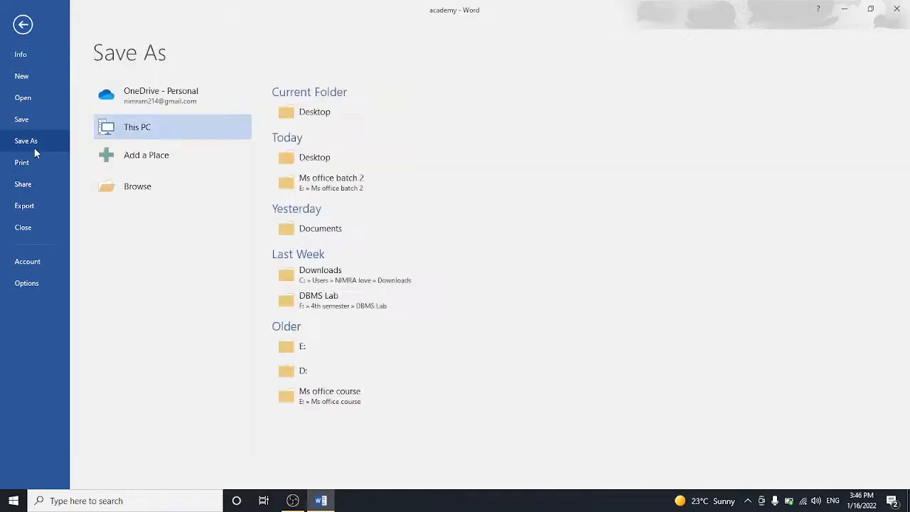
click(292, 125)
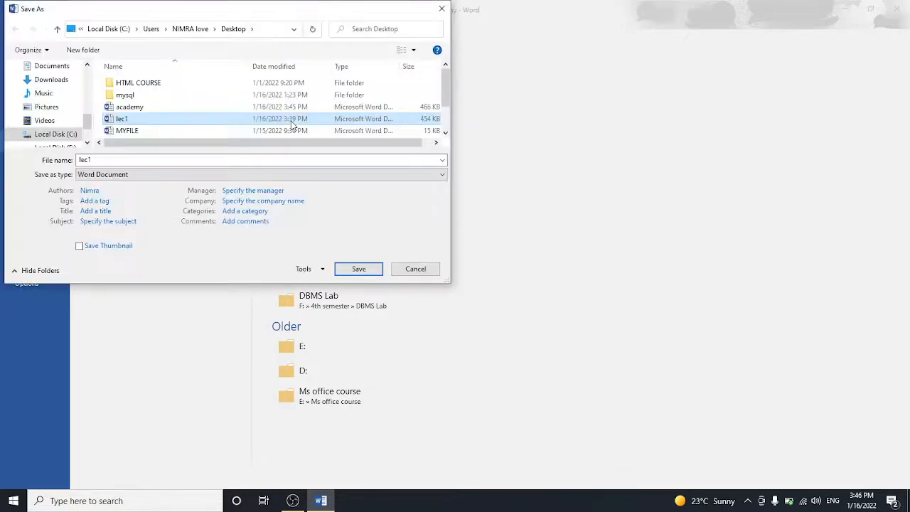
click(117, 164)
text(a)
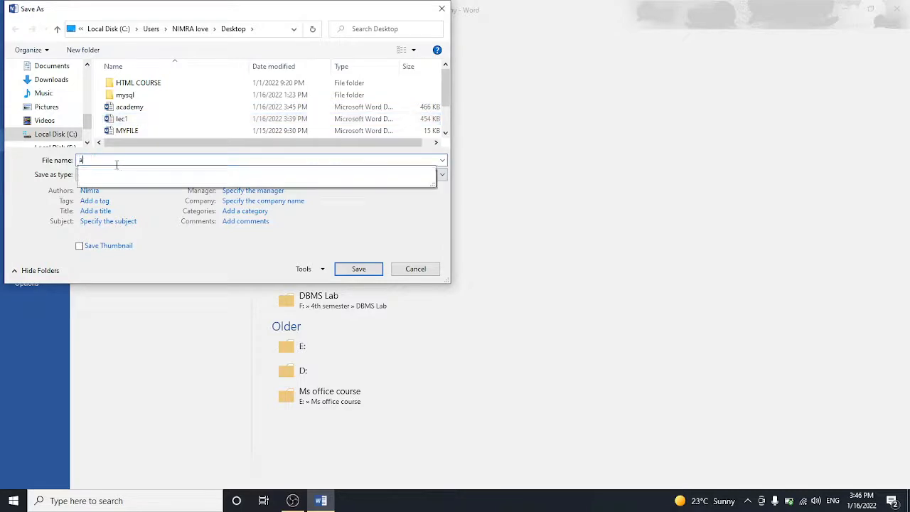
text(ca)
key(Down)
key(Return)
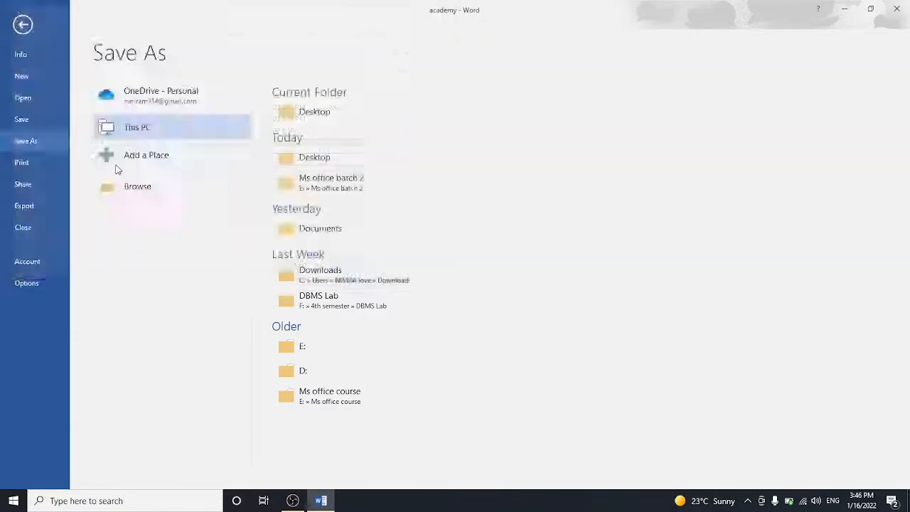
Step: Return to Save As, targeting academy.docx in the Desktop folder again
click(18, 27)
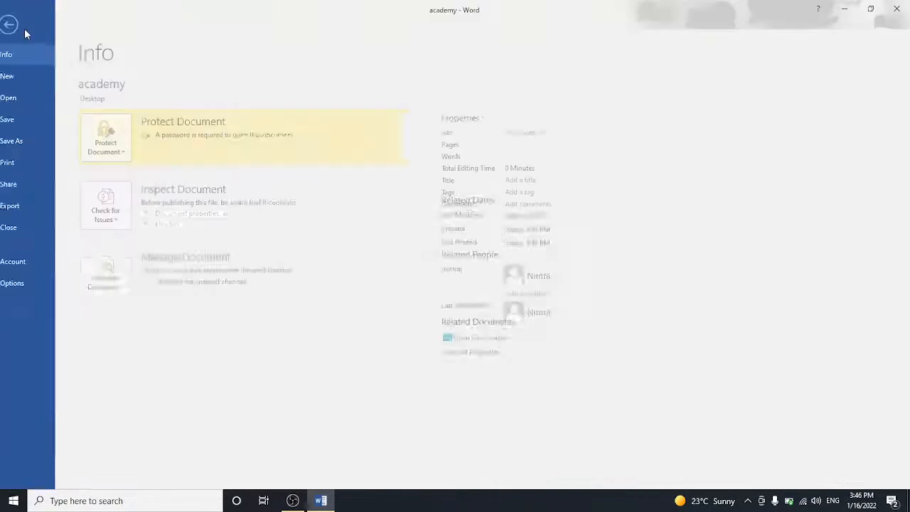
click(35, 142)
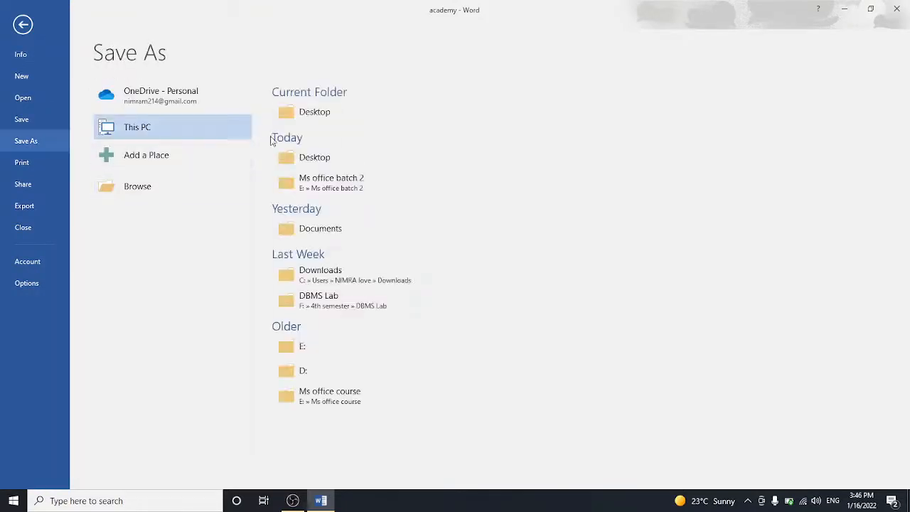
click(300, 117)
click(300, 119)
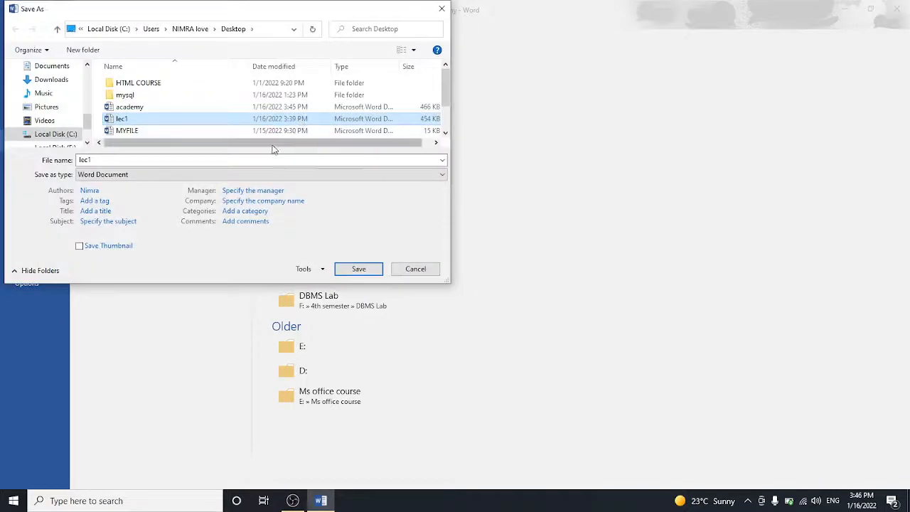
click(278, 160)
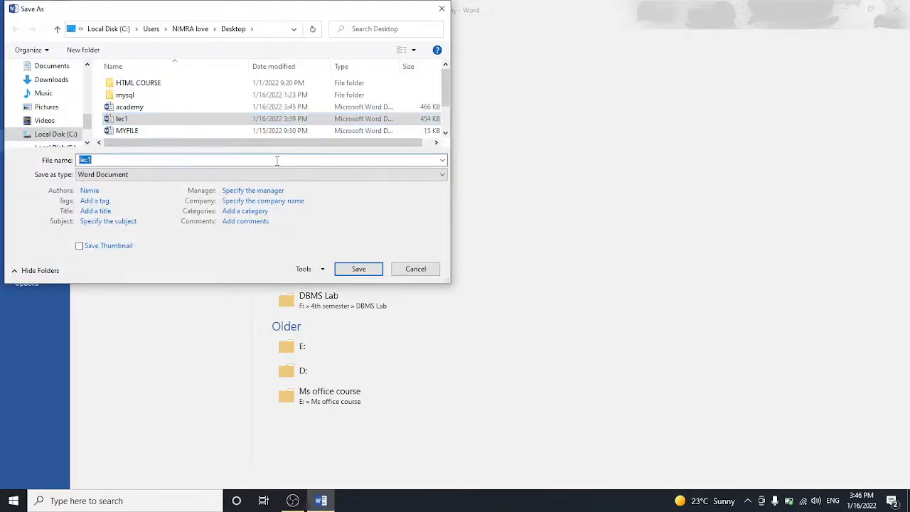
text(aca)
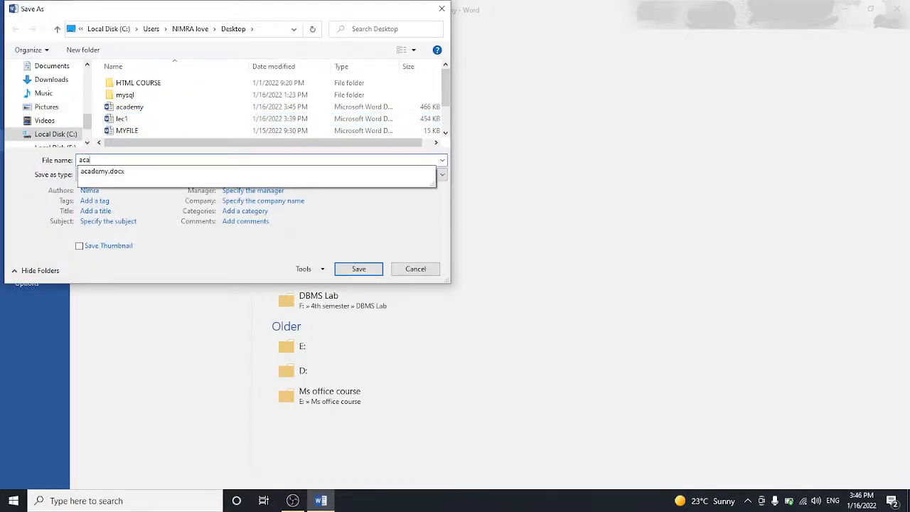
key(Down)
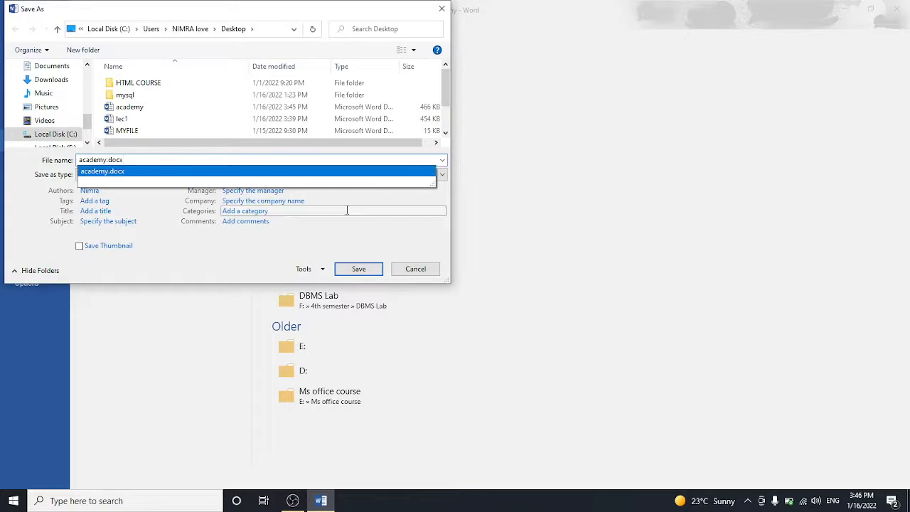
Step: Clear the file passwords in General Options, save academy.docx, and close Word
click(317, 268)
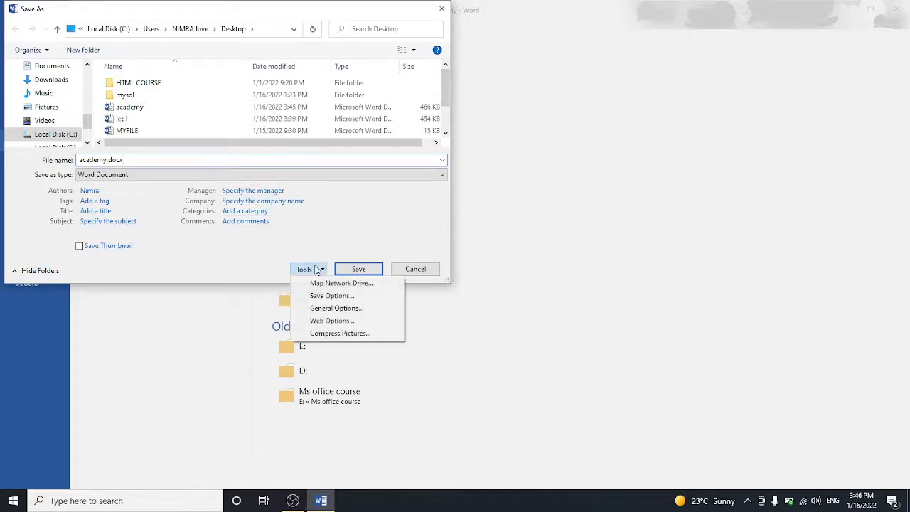
click(330, 310)
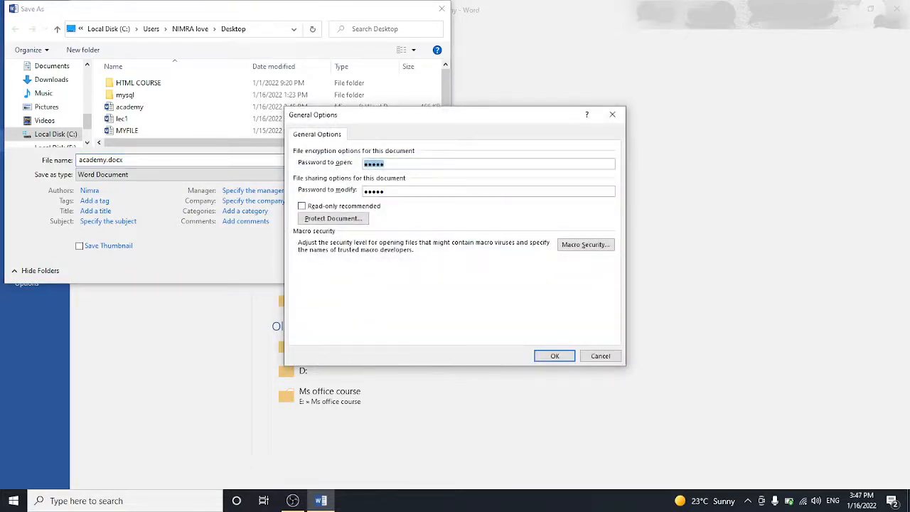
key(BackSpace)
click(541, 351)
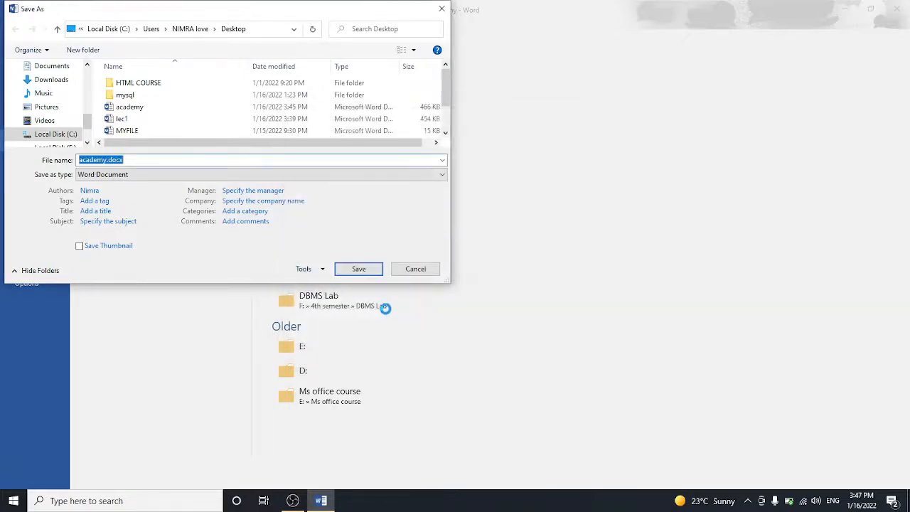
click(366, 269)
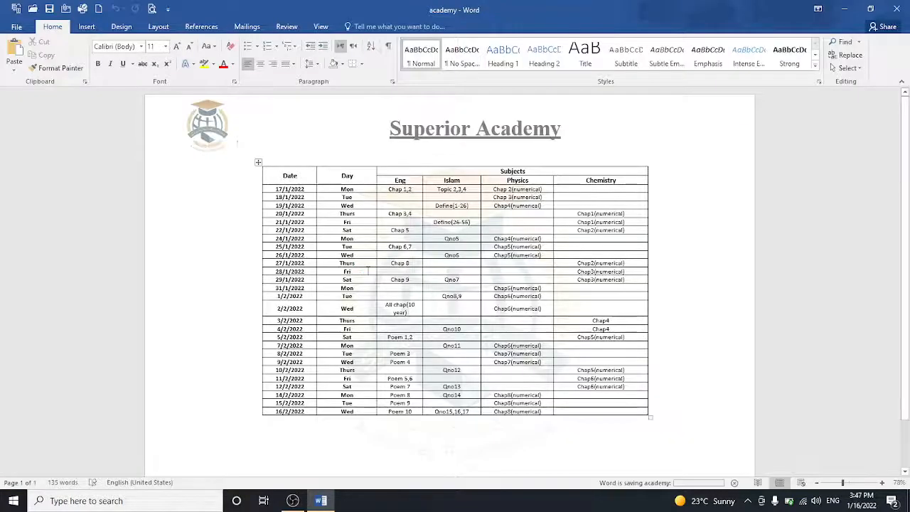
click(899, 9)
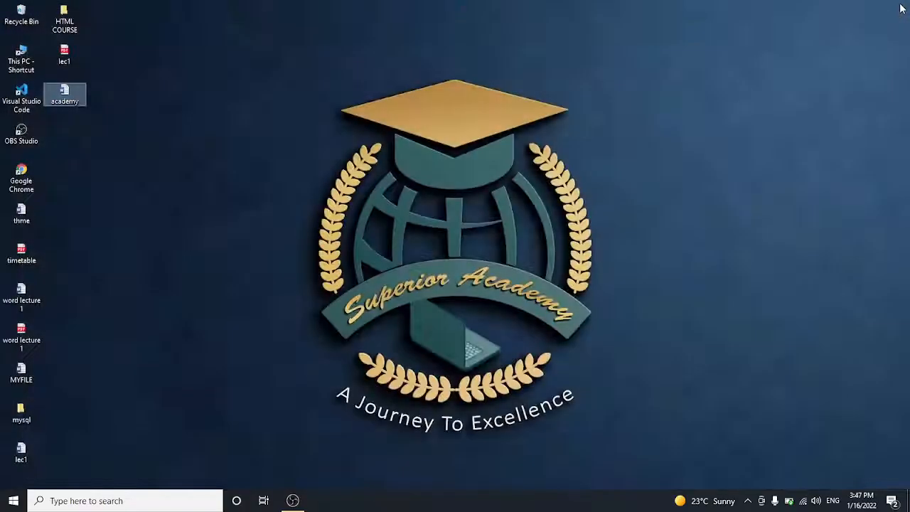
double_click(75, 102)
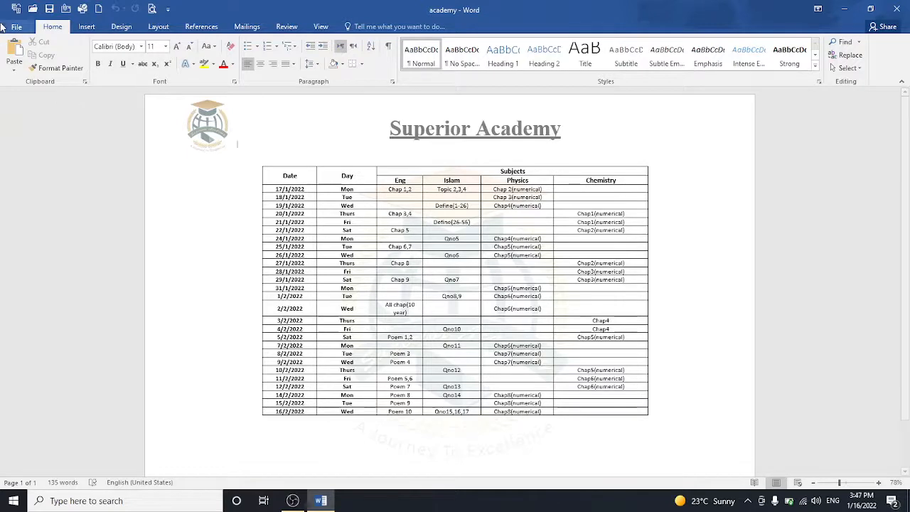
click(87, 29)
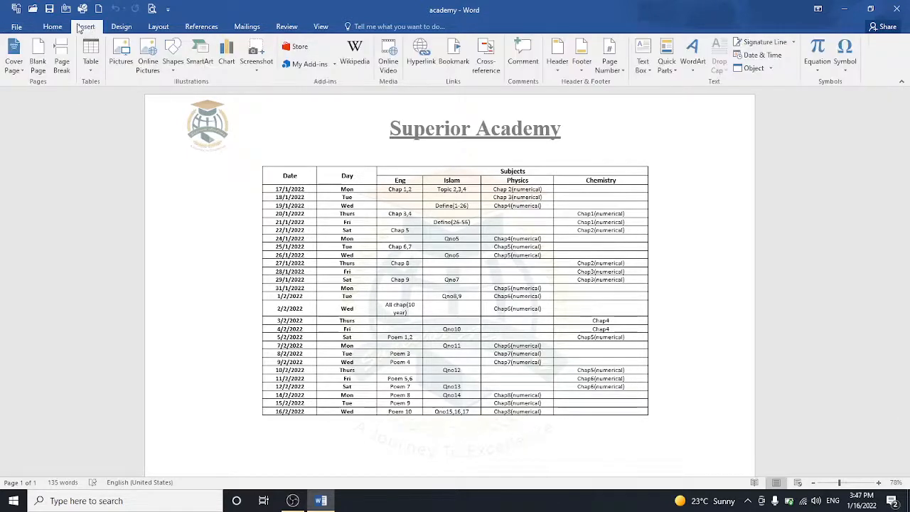
click(59, 27)
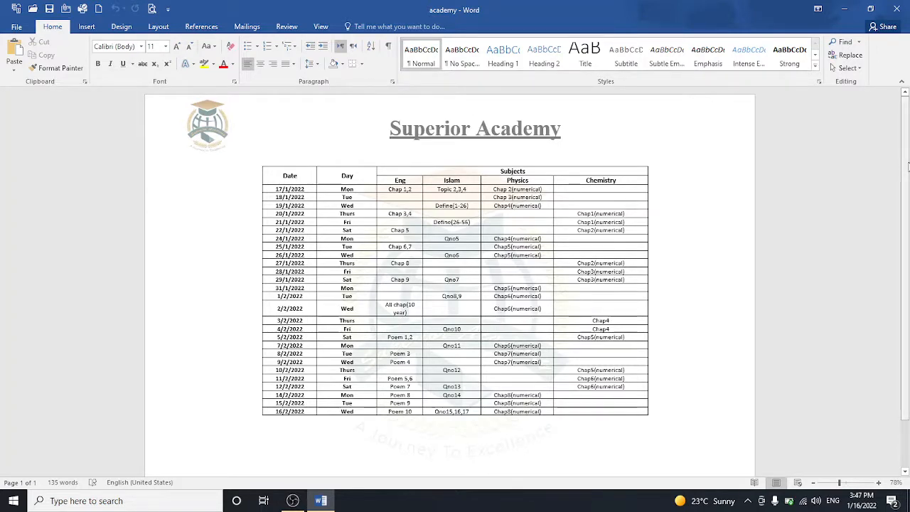
Step: Add an empty row before 16/2/2022, insert a page break, and zoom to 100%
drag(904, 163, 903, 286)
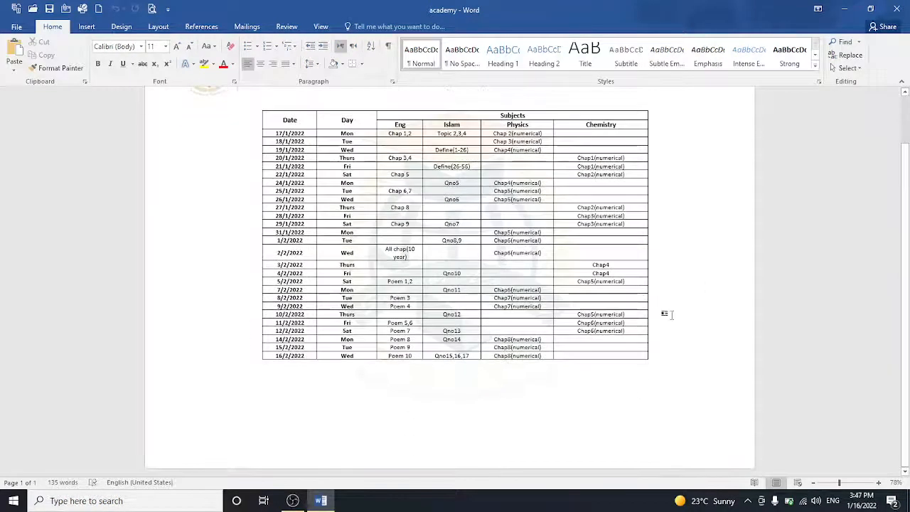
click(668, 346)
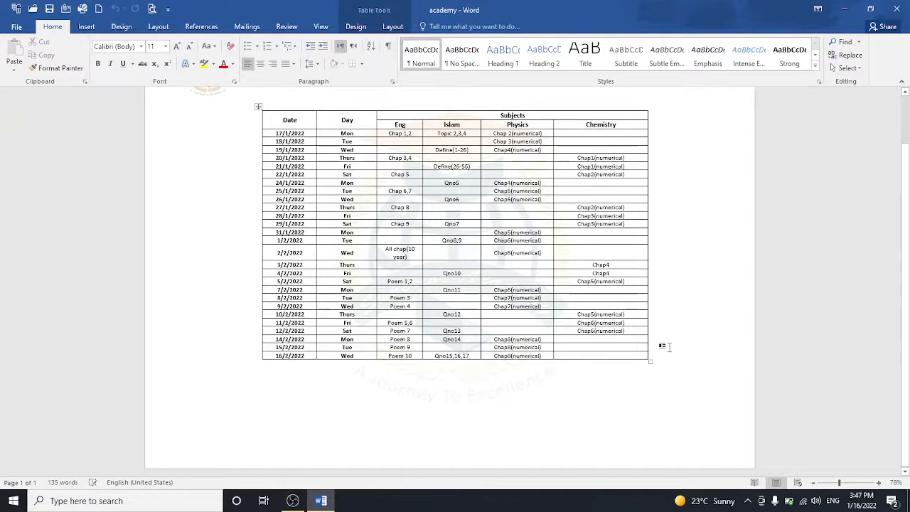
key(Return)
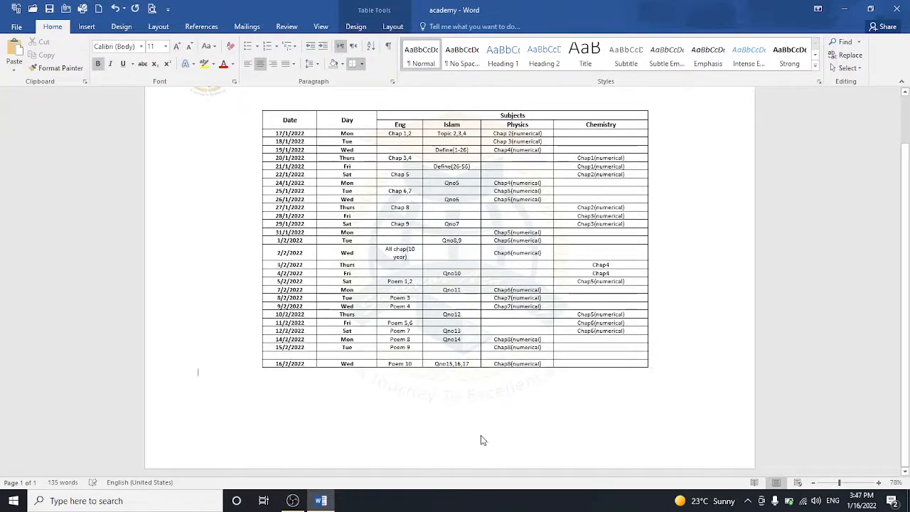
key(ctrl+Return)
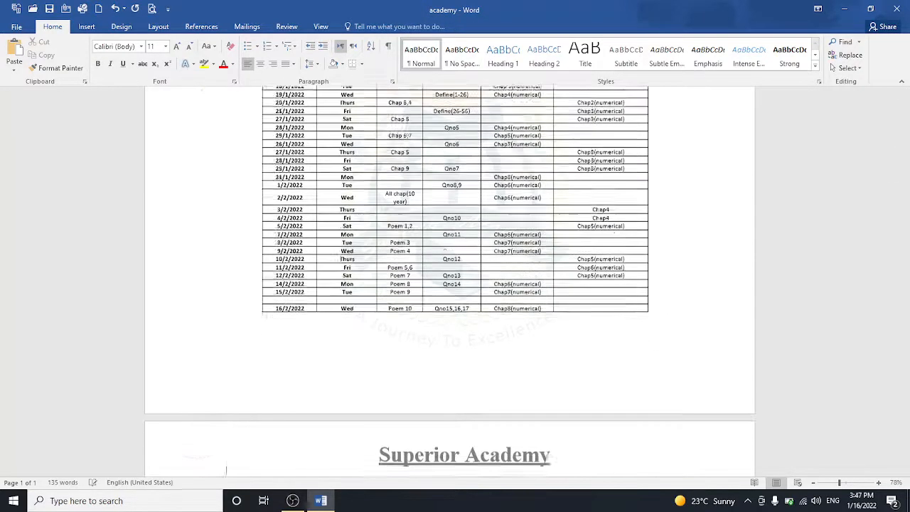
drag(907, 206, 908, 305)
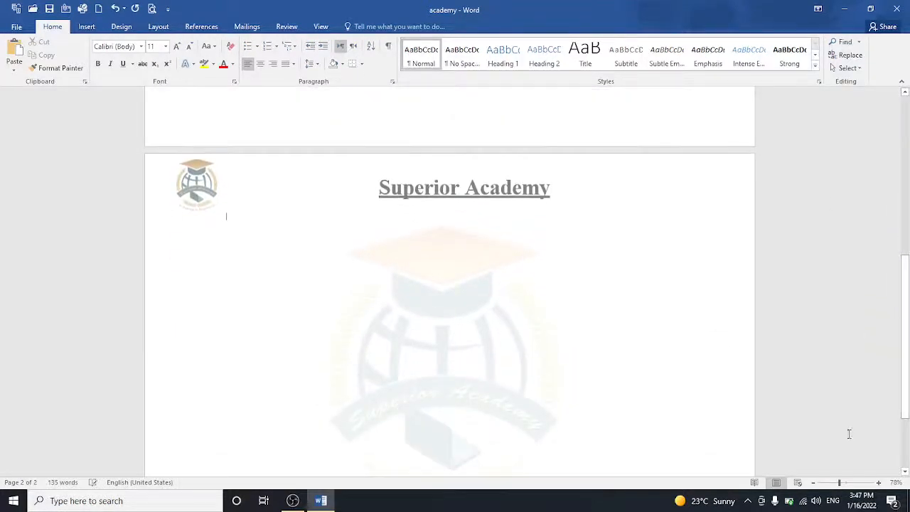
click(846, 483)
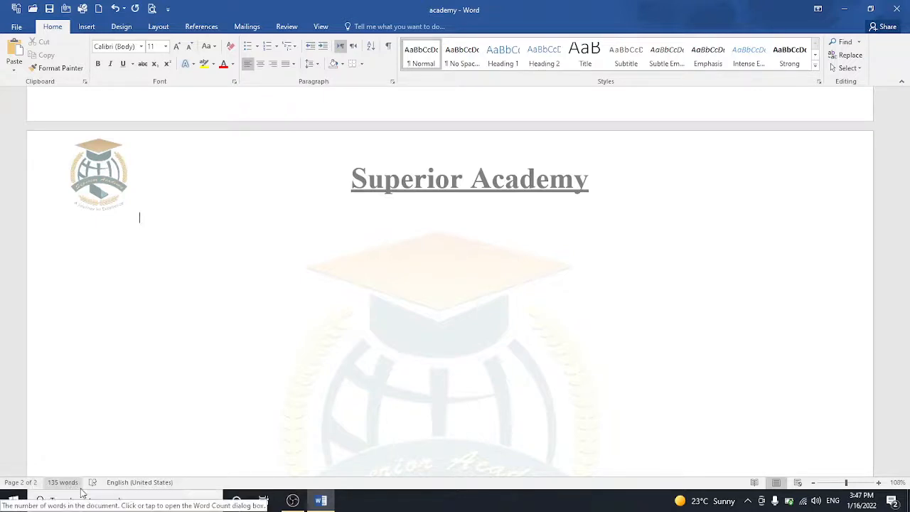
Step: Try Read Mode, Print Layout and Web Layout, zooming the document in
click(750, 485)
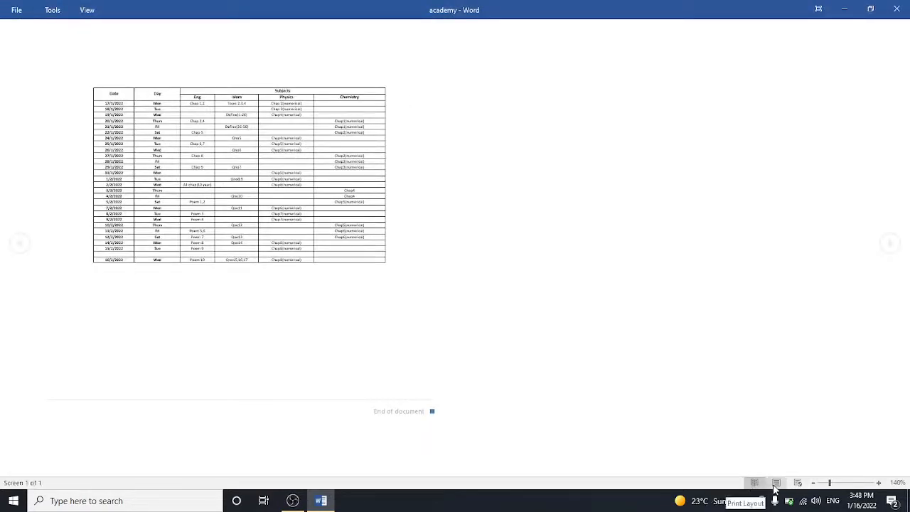
click(775, 484)
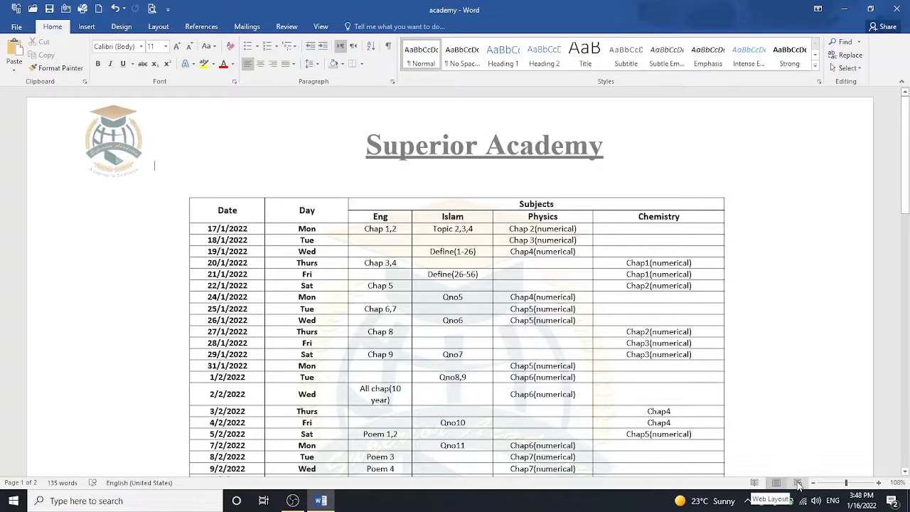
click(797, 484)
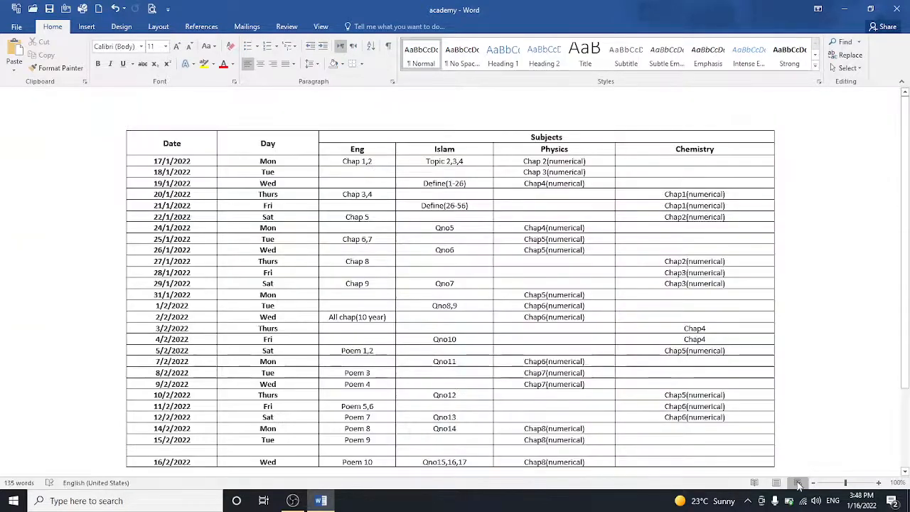
click(848, 484)
mouse_move(848, 484)
mouse_down()
mouse_move(876, 484)
mouse_move(815, 484)
mouse_move(845, 484)
mouse_up()
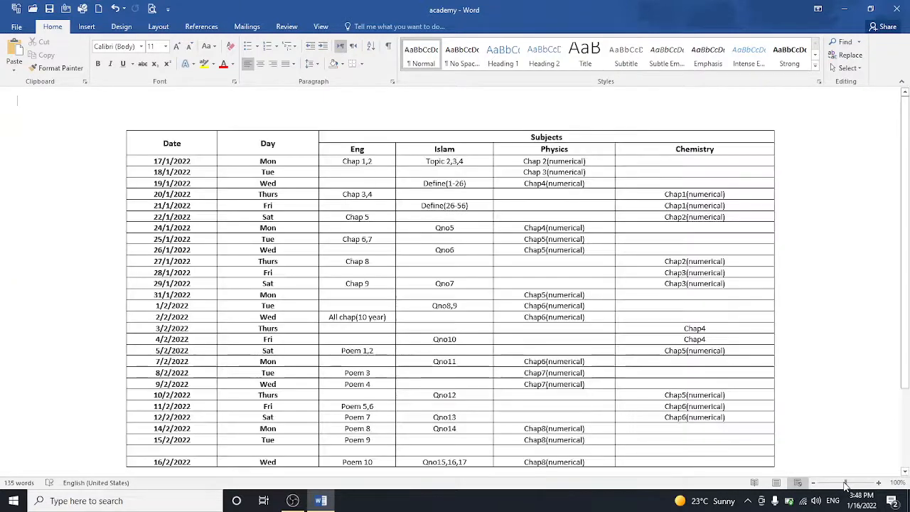
scroll(908, 371, down, 3)
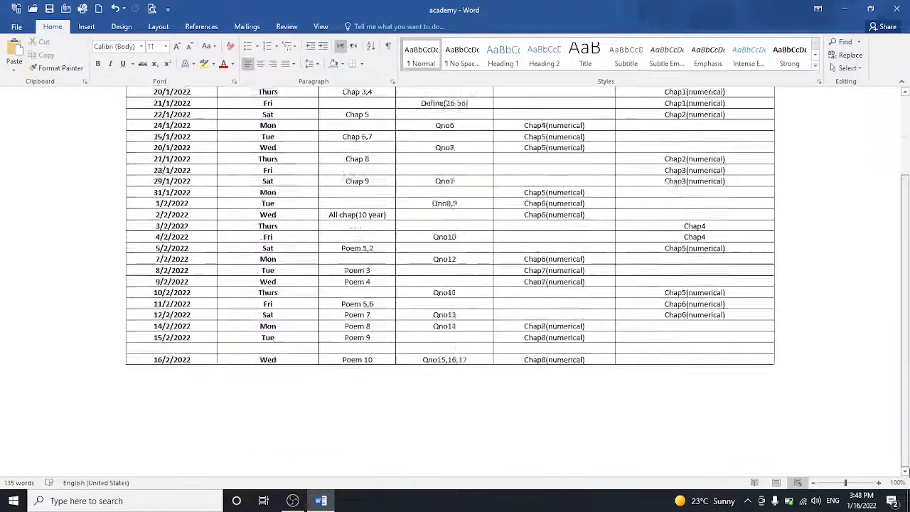
Step: Return to Print Layout and type =rand() on the second page
click(776, 483)
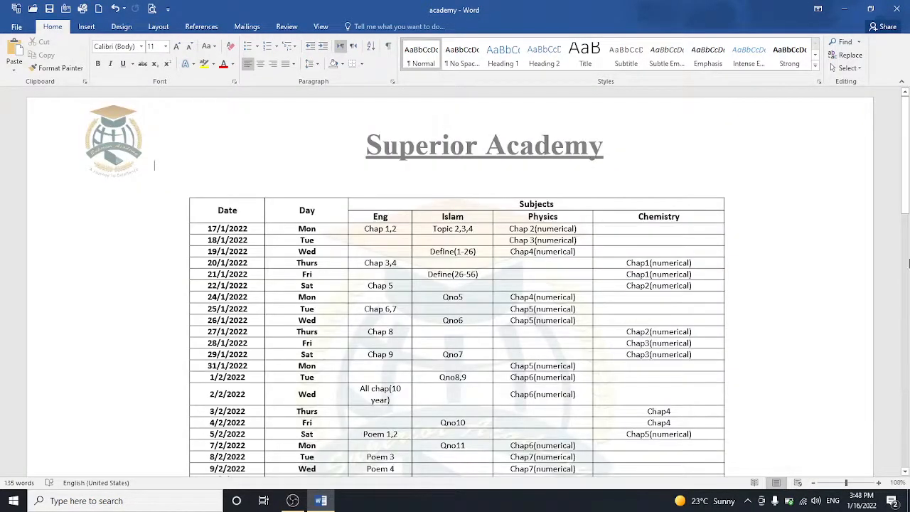
drag(905, 206, 905, 395)
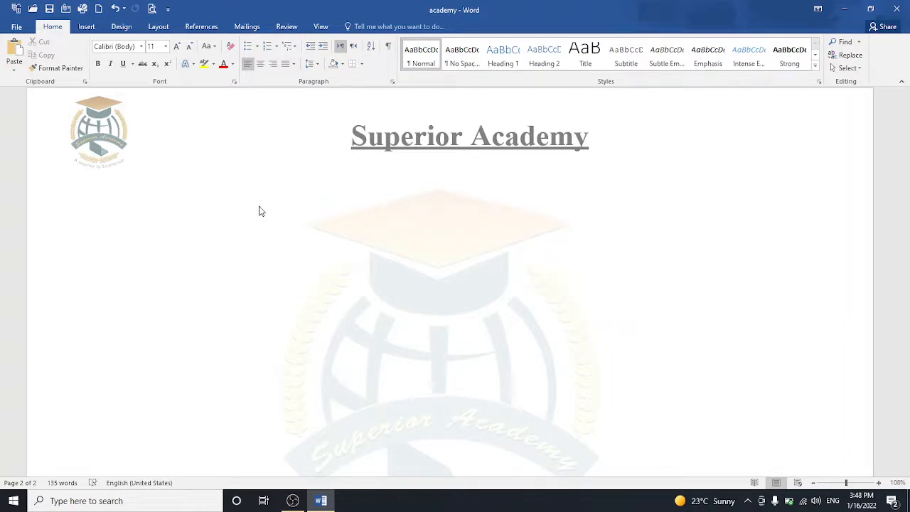
text(=rand())
Step: Generate the =rand() sample paragraphs and set the first one in Script MT Bold
key(Return)
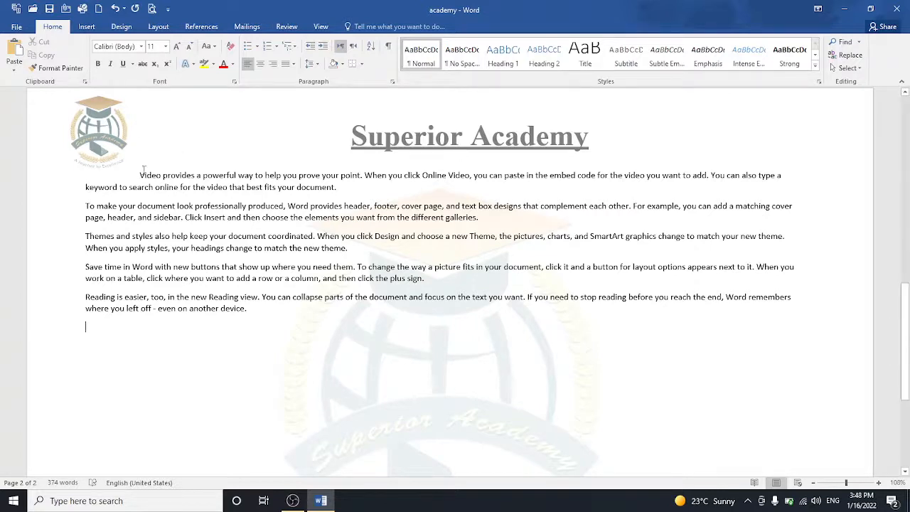
drag(203, 192, 356, 192)
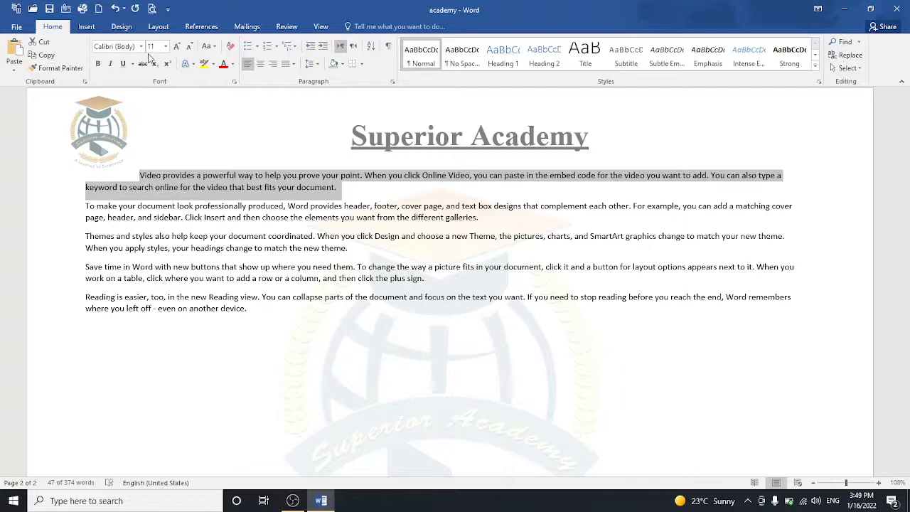
click(141, 47)
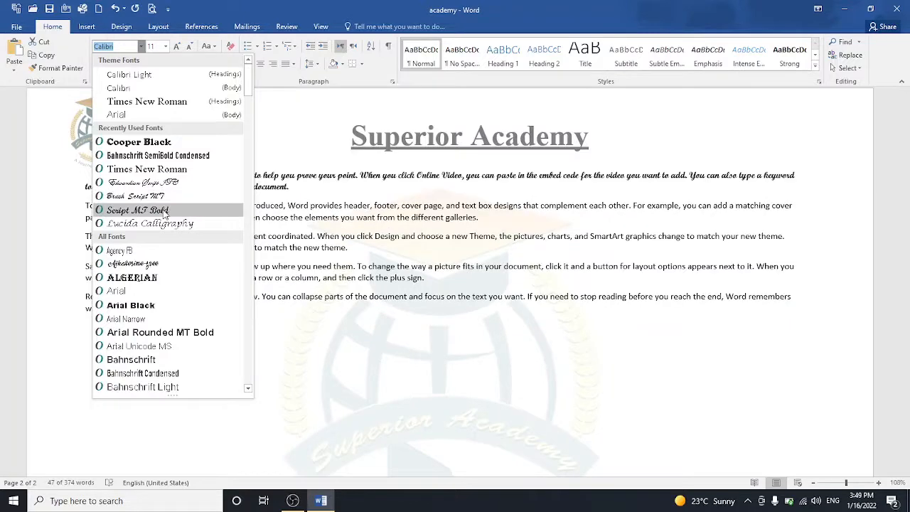
click(137, 210)
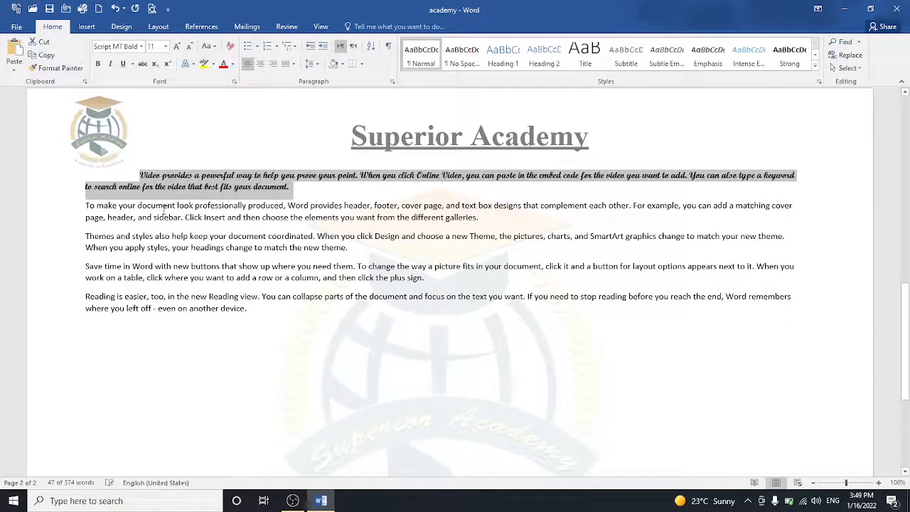
Step: Set the first paragraph's font size to 16 pt
click(177, 47)
click(178, 46)
click(178, 47)
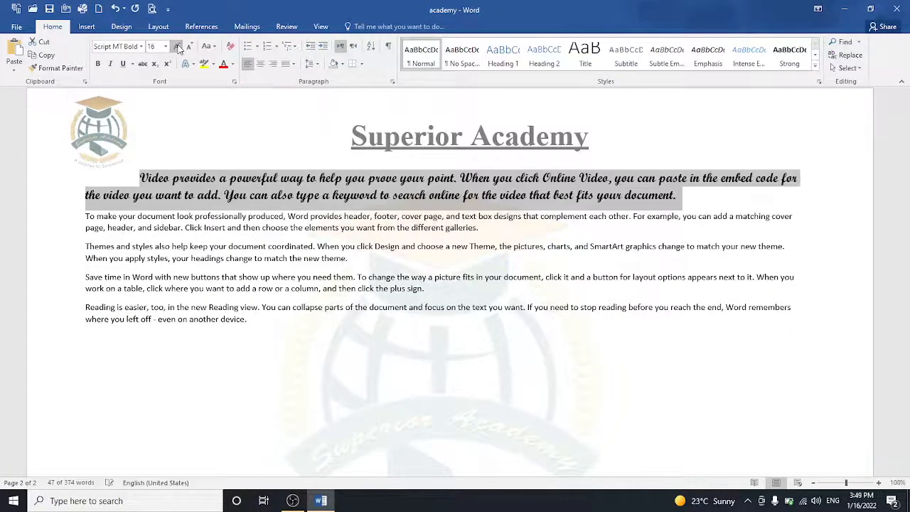
click(190, 47)
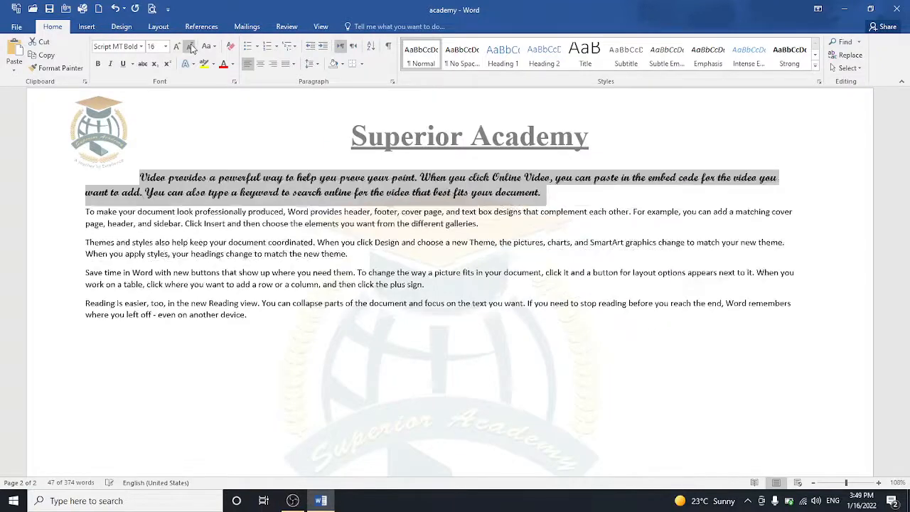
click(190, 47)
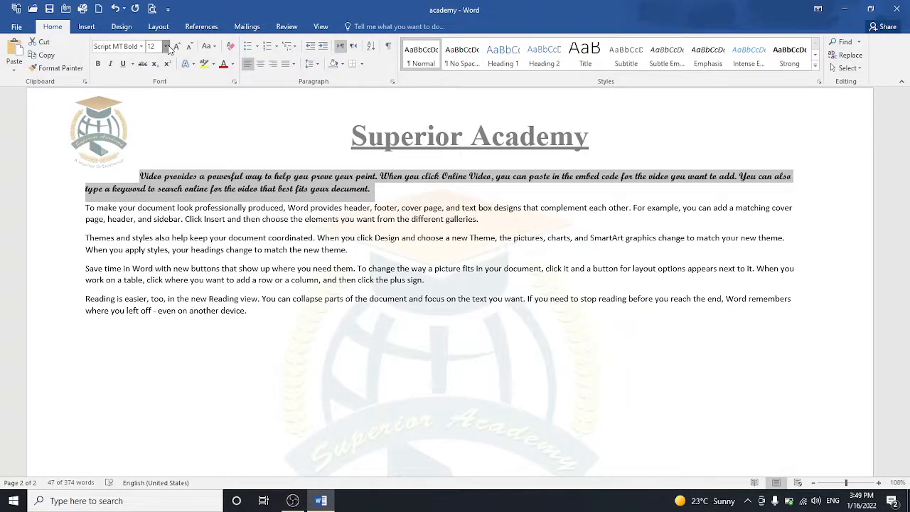
click(166, 47)
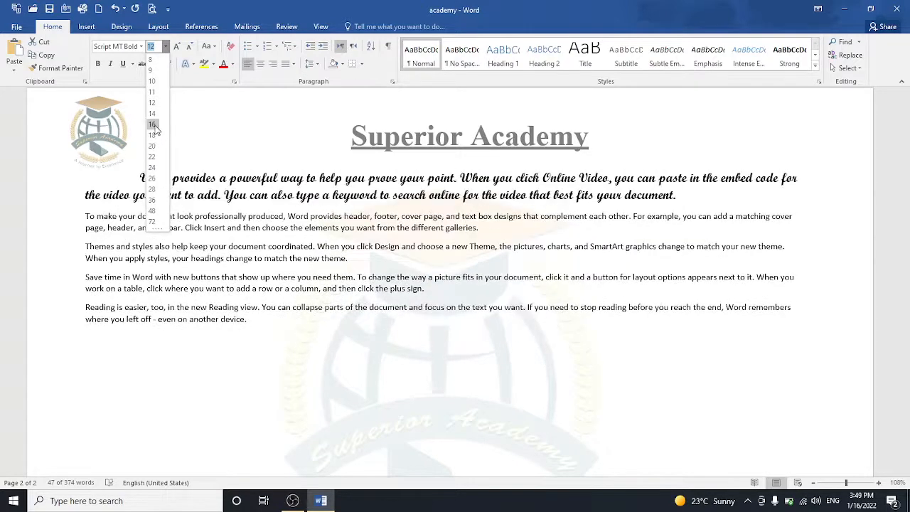
click(153, 124)
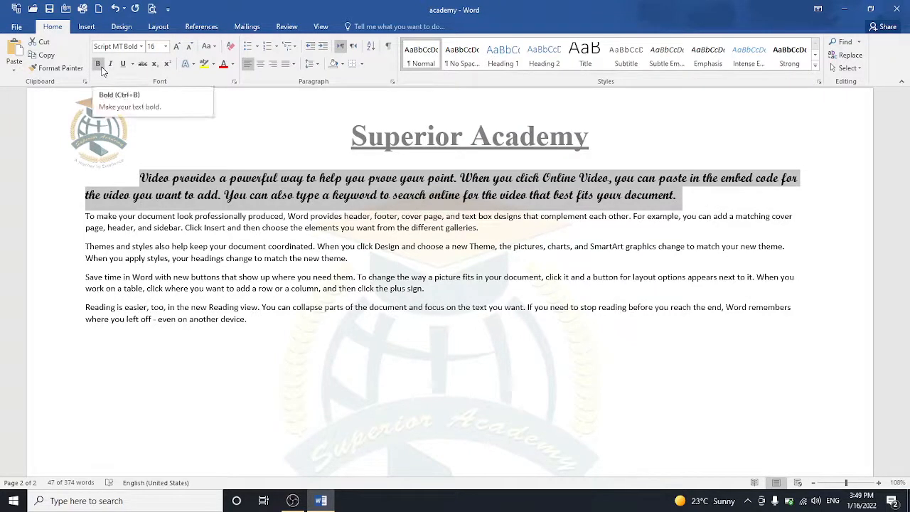
click(108, 226)
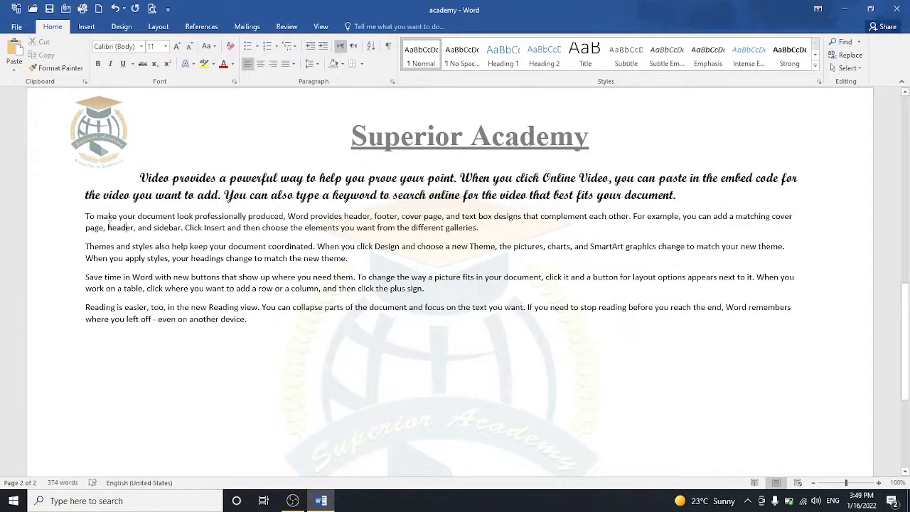
Step: Make the 'To make' paragraph bold at 14 pt
drag(86, 215, 480, 227)
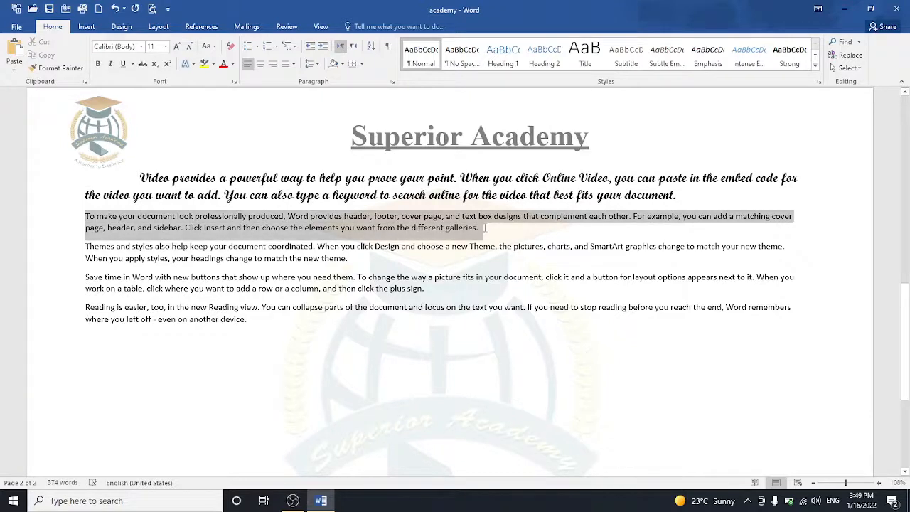
click(98, 64)
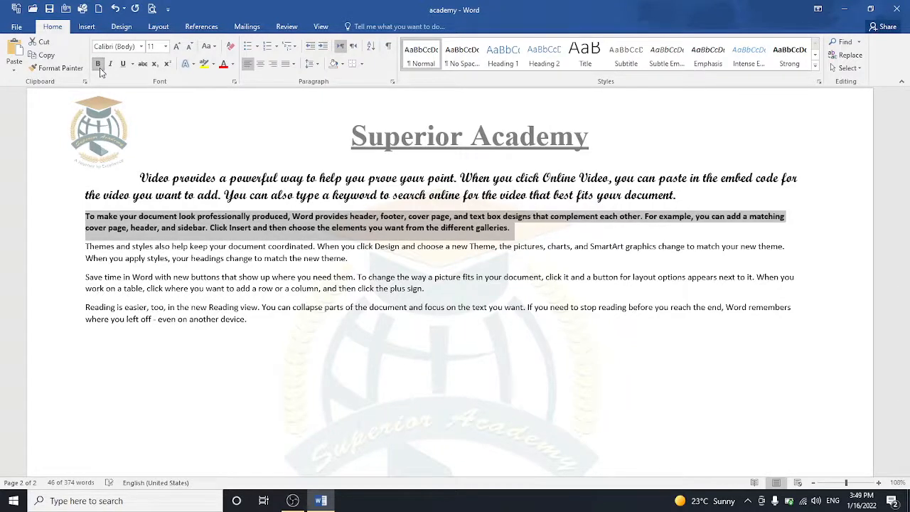
click(176, 47)
click(177, 47)
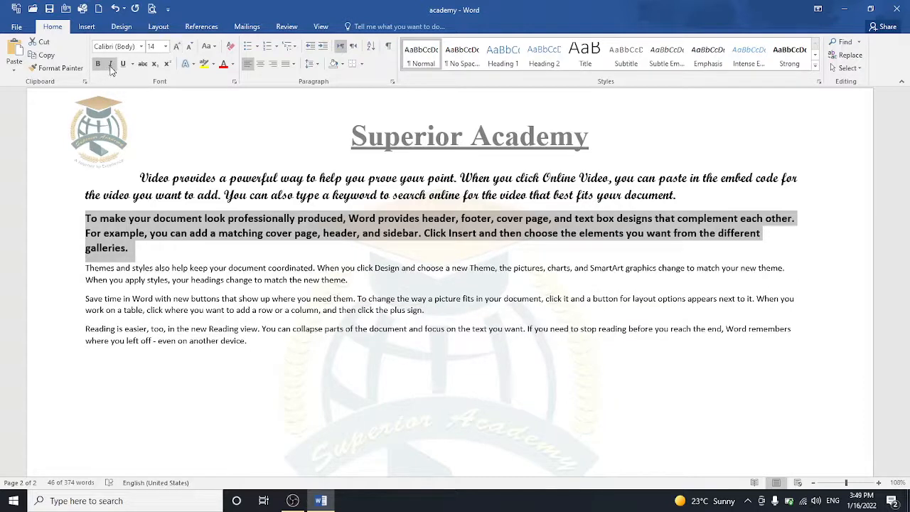
Step: Make the 'Themes and styles' paragraph italic at 14 pt
drag(87, 267, 352, 282)
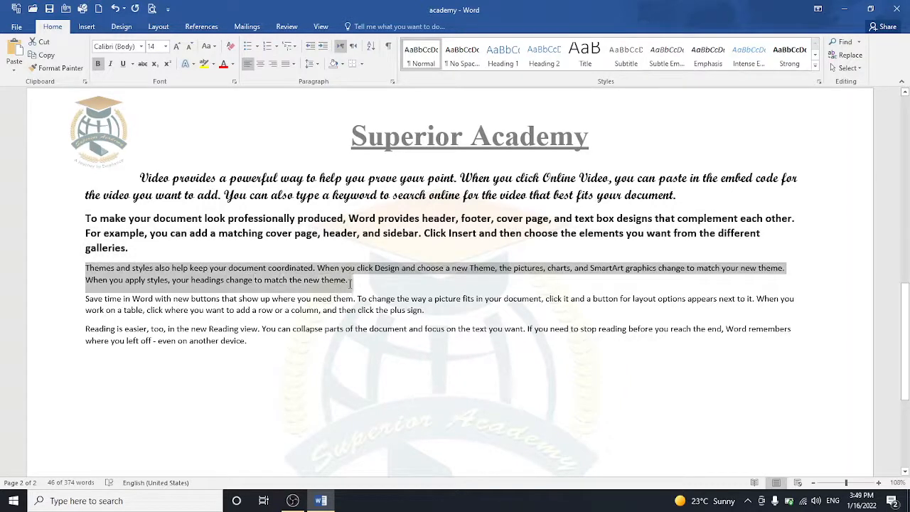
click(108, 64)
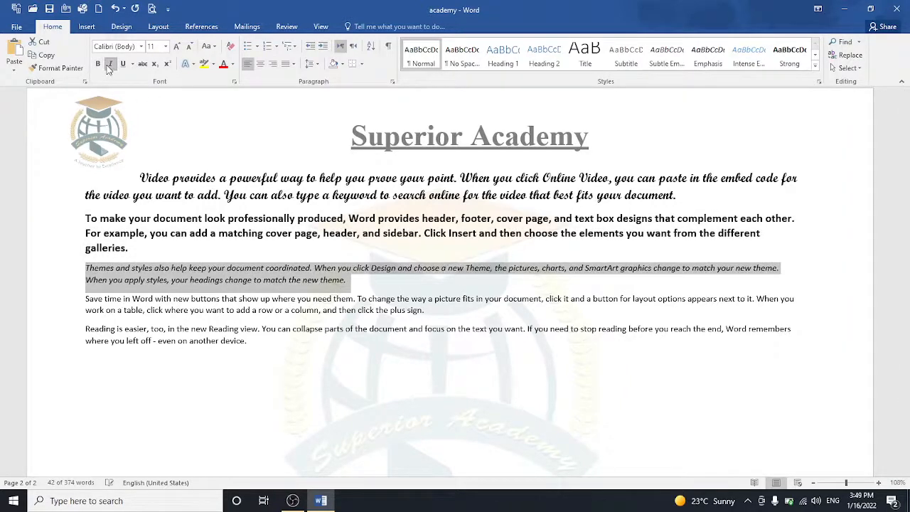
click(177, 47)
click(177, 47)
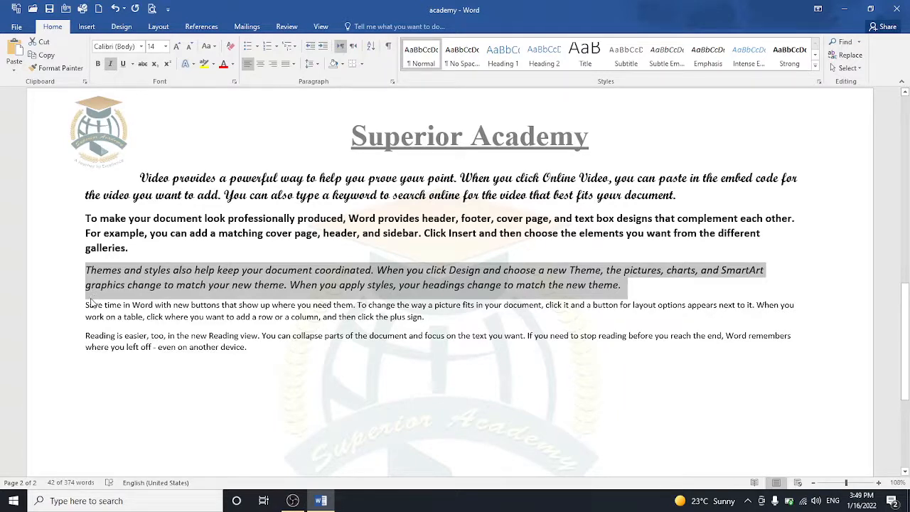
drag(86, 305, 427, 318)
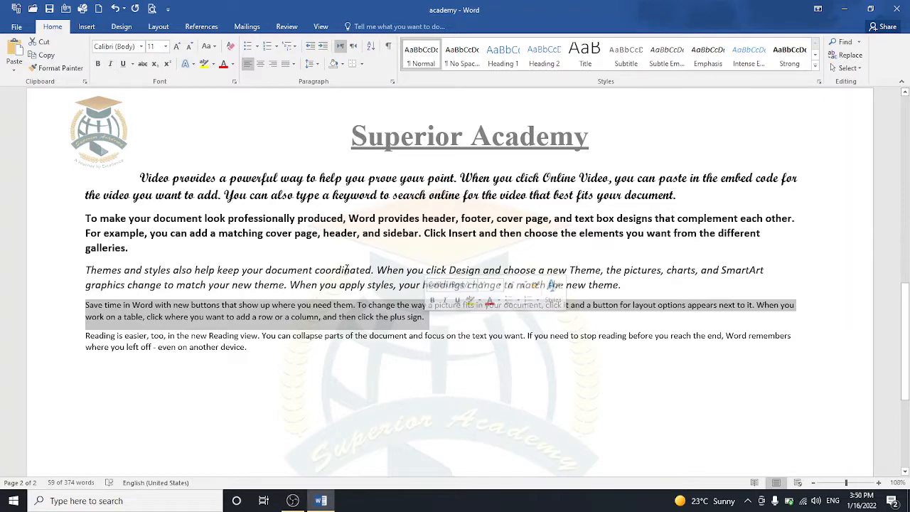
Step: Underline the 'Save time in Word' paragraph in Gray-50%, Accent 3, Darker 50%
click(132, 65)
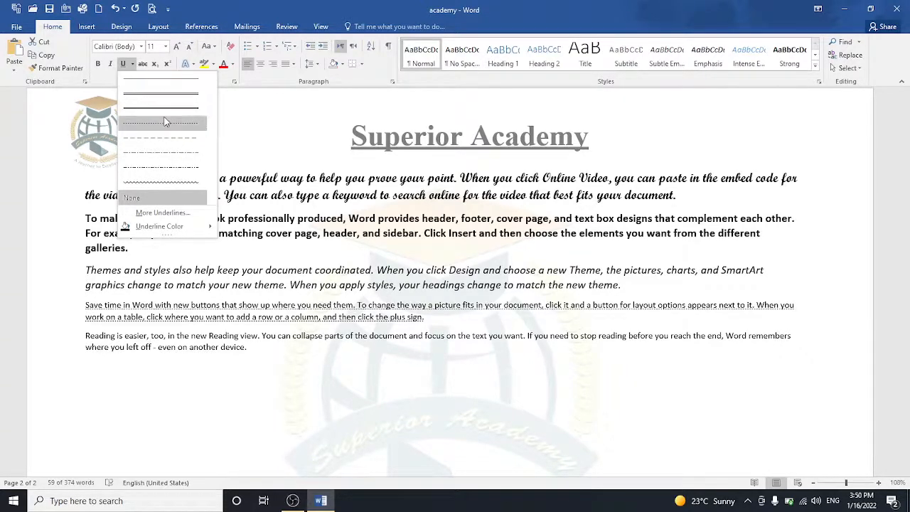
click(166, 118)
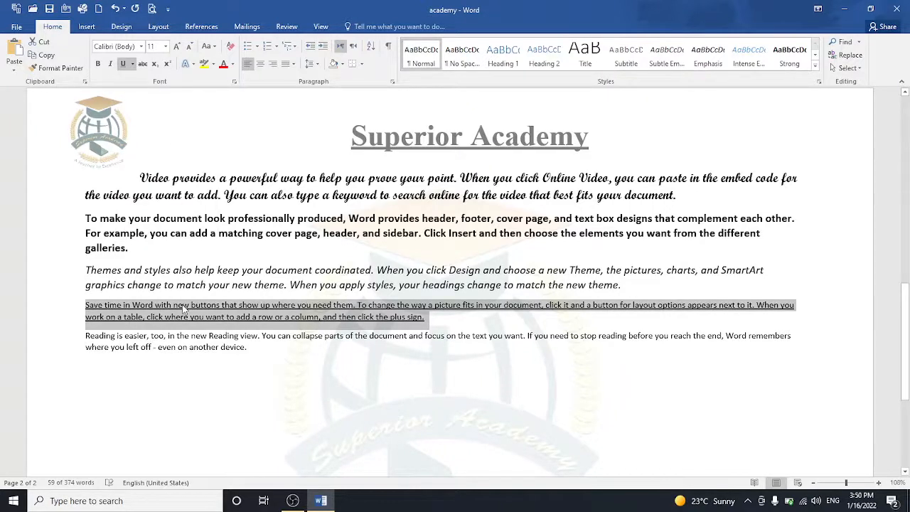
click(132, 63)
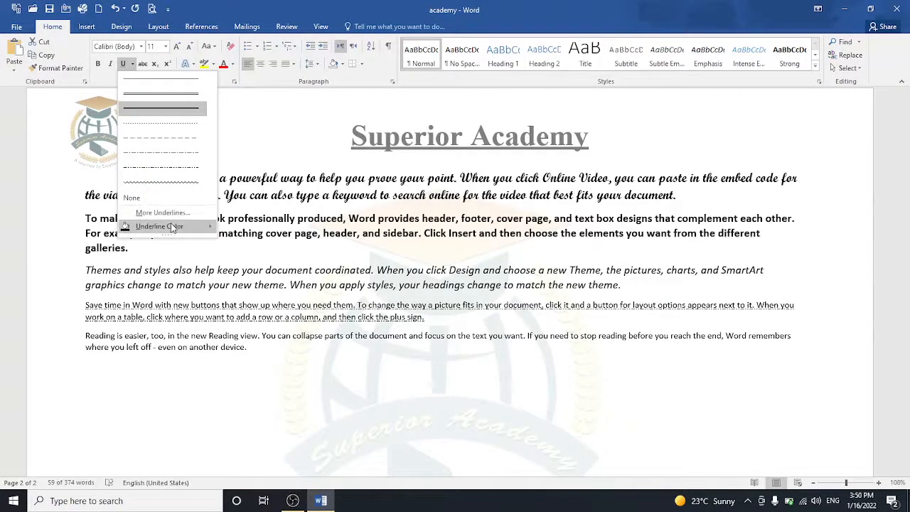
mouse_move(171, 228)
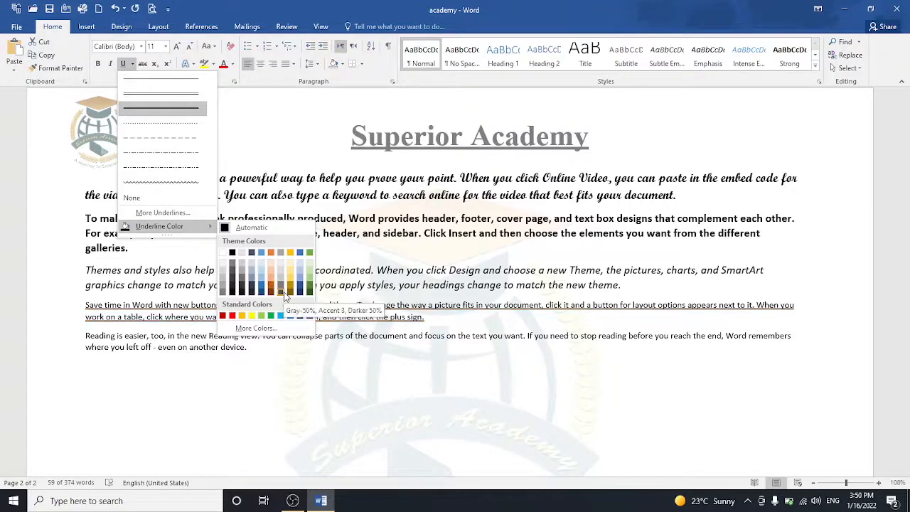
click(299, 290)
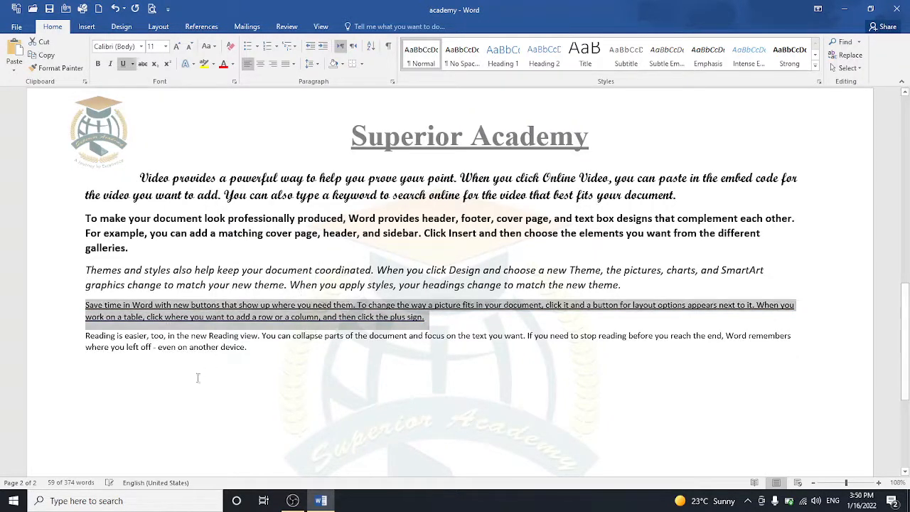
click(175, 377)
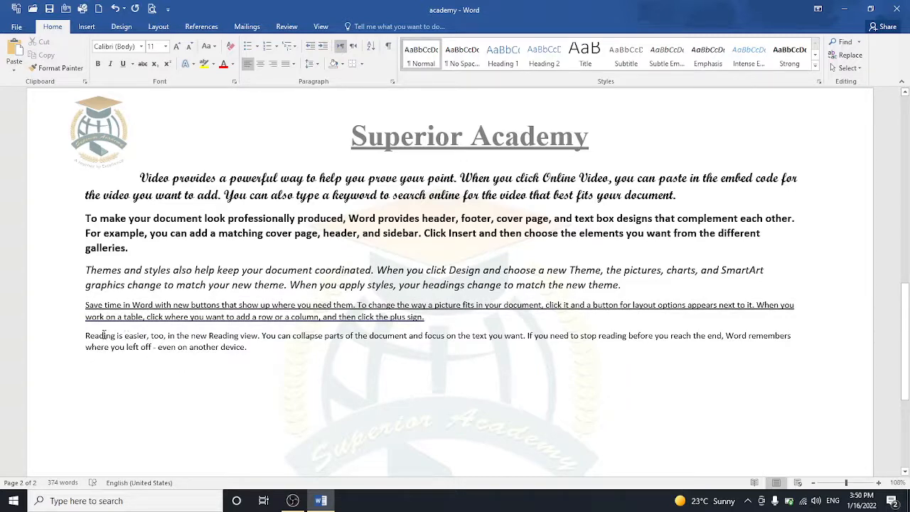
Step: Make the 'Reading is easier' paragraph all uppercase and grow it to 16 pt
drag(86, 332, 251, 353)
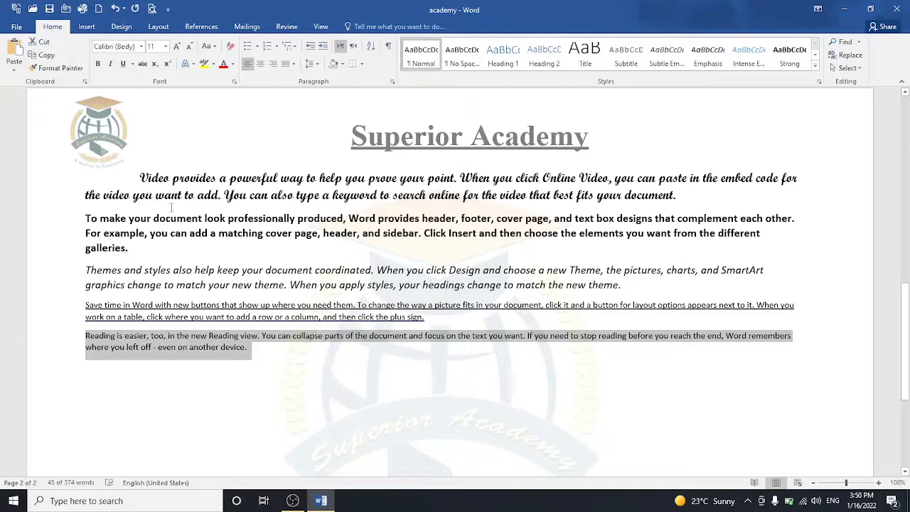
click(212, 47)
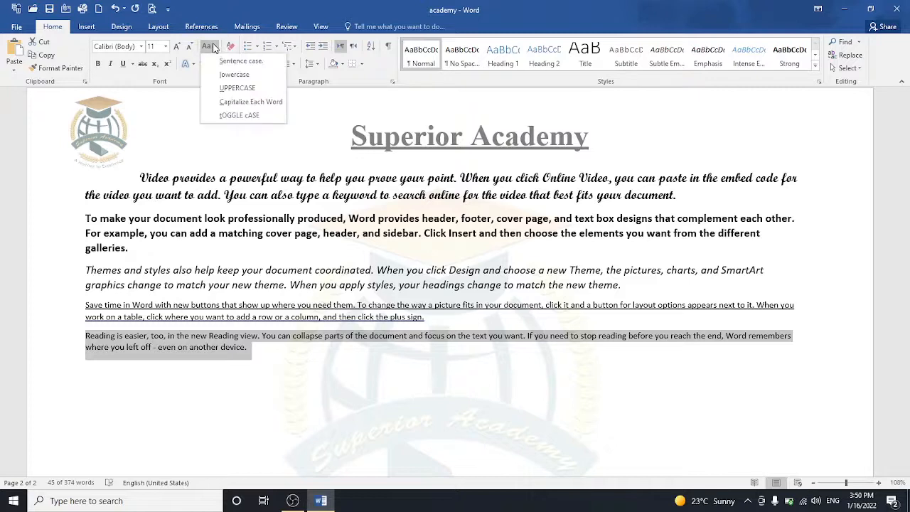
click(236, 88)
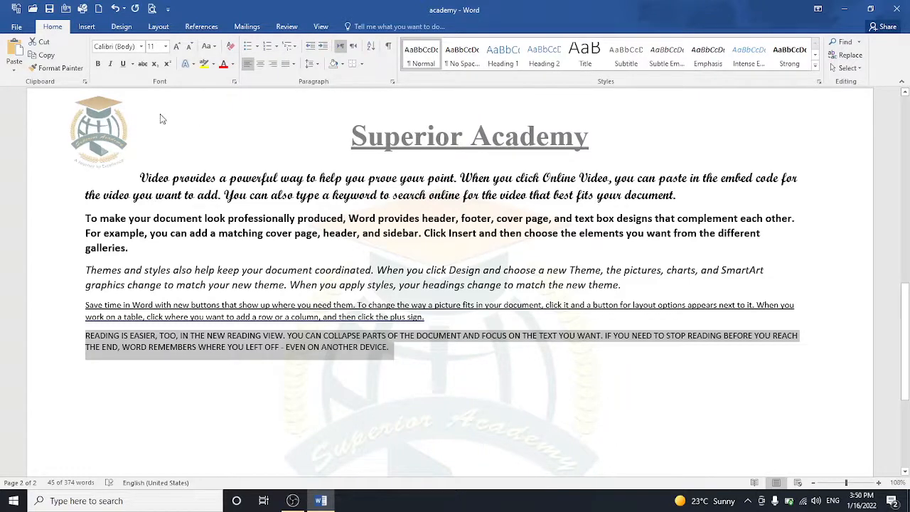
click(178, 47)
click(178, 48)
click(177, 48)
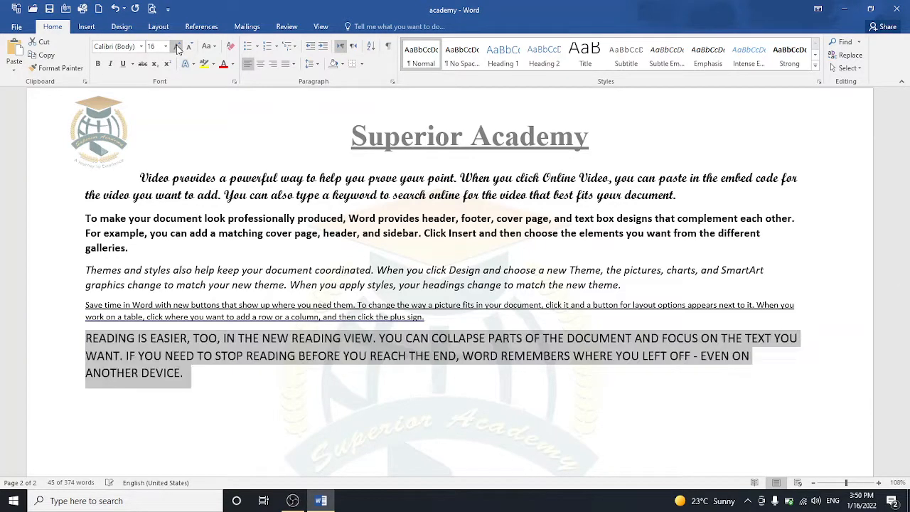
Step: Cycle the paragraph through lowercase, Sentence case, Capitalize Each Word and tOGGLE cASE, ending on Sentence case
click(215, 47)
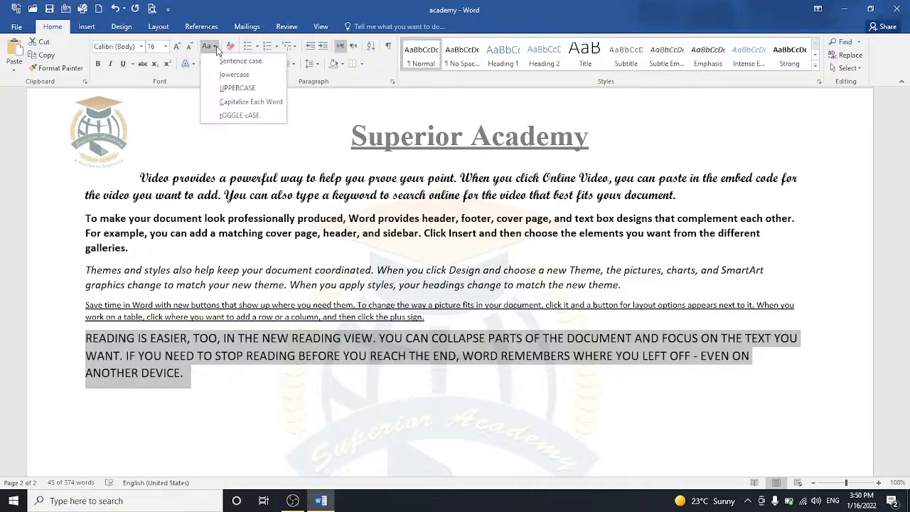
click(237, 75)
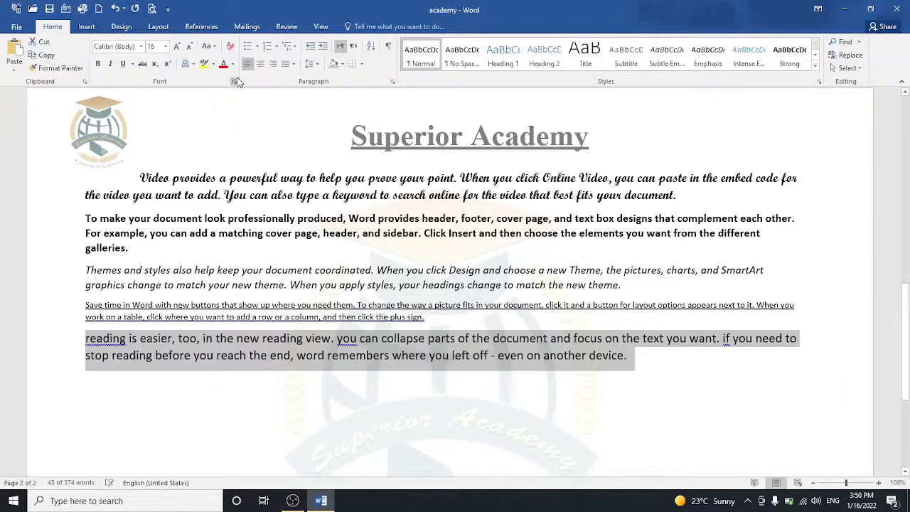
click(215, 47)
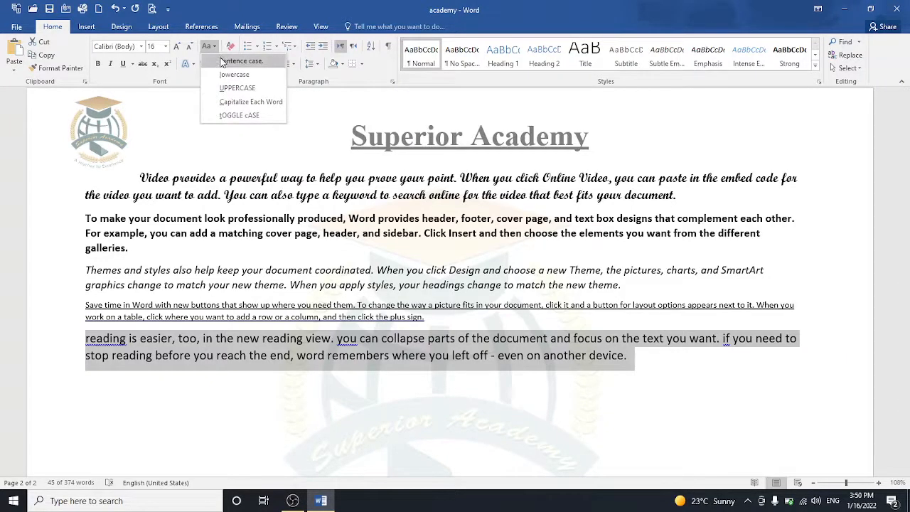
click(222, 63)
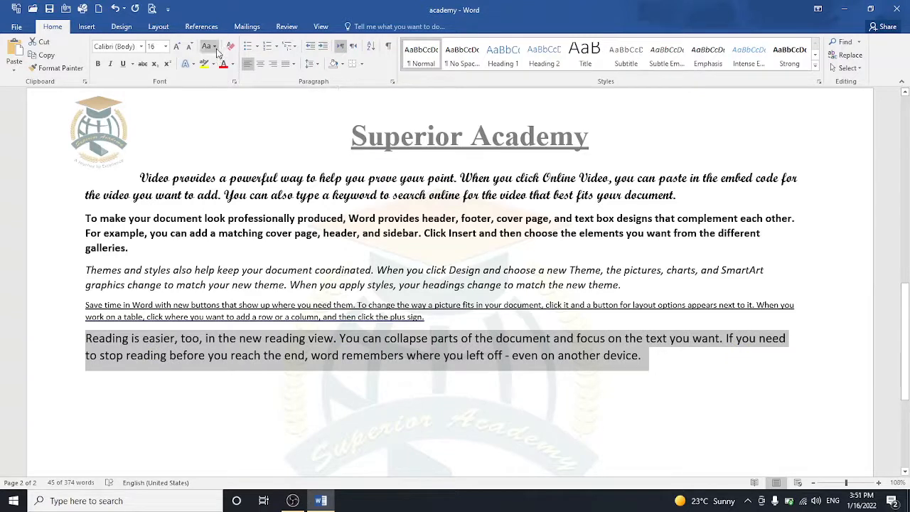
click(213, 46)
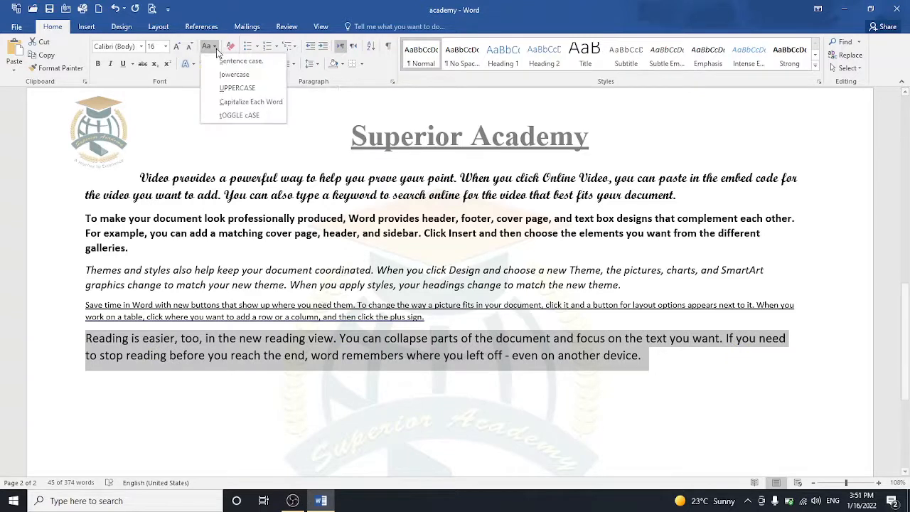
click(237, 103)
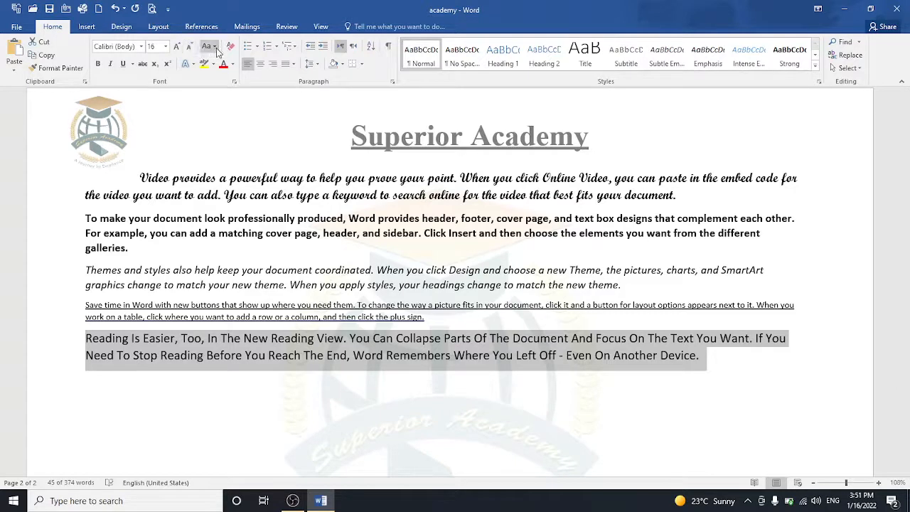
click(207, 46)
click(239, 115)
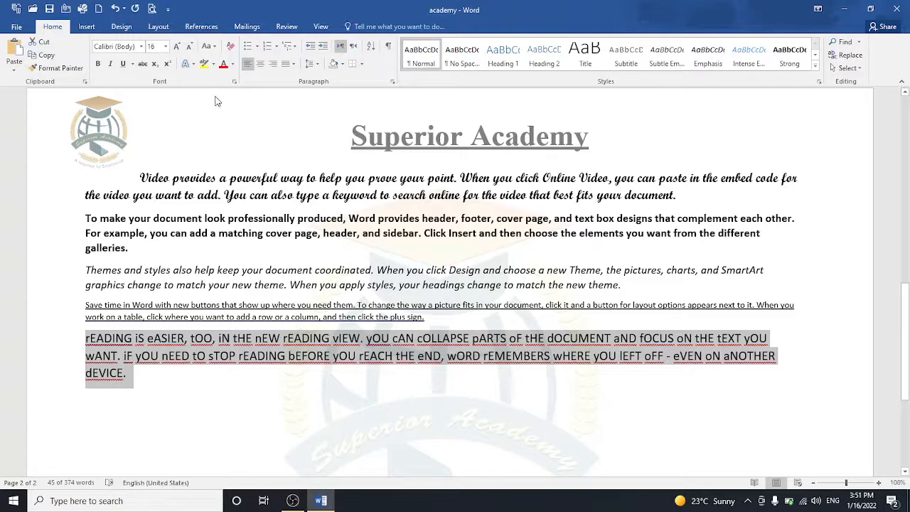
click(212, 49)
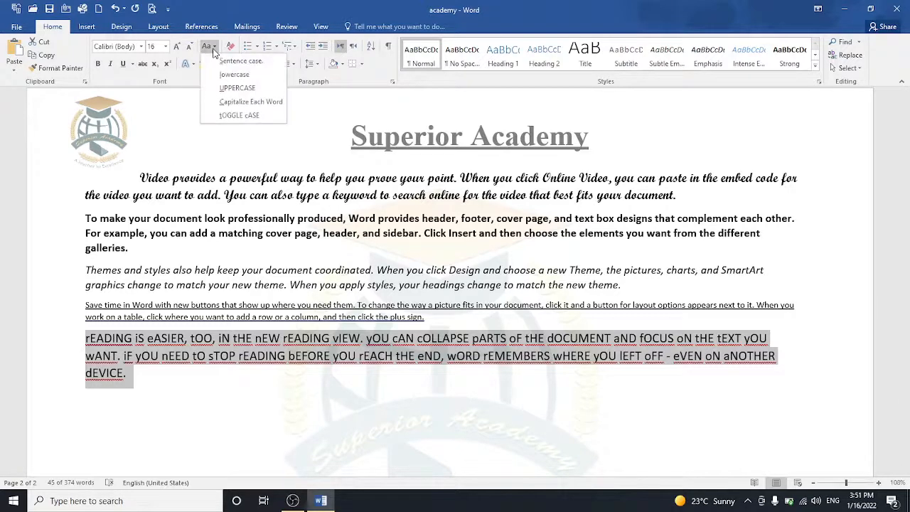
click(221, 65)
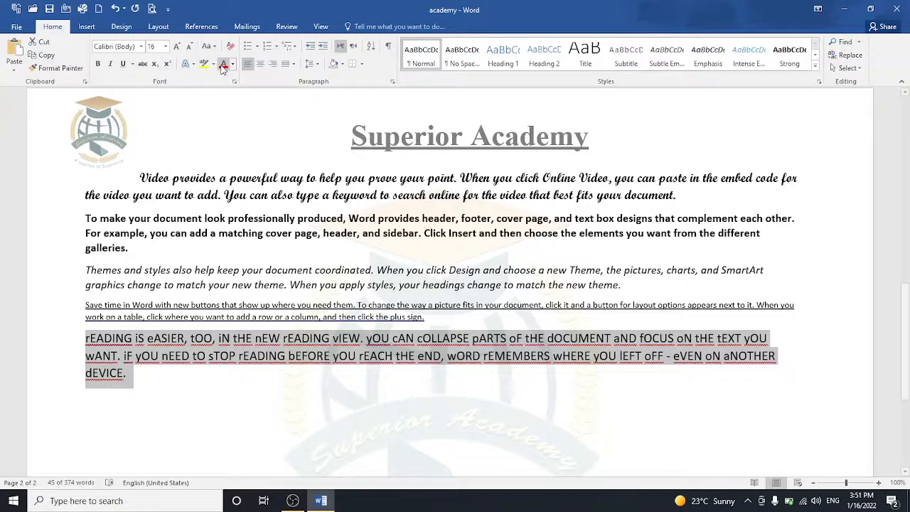
click(148, 379)
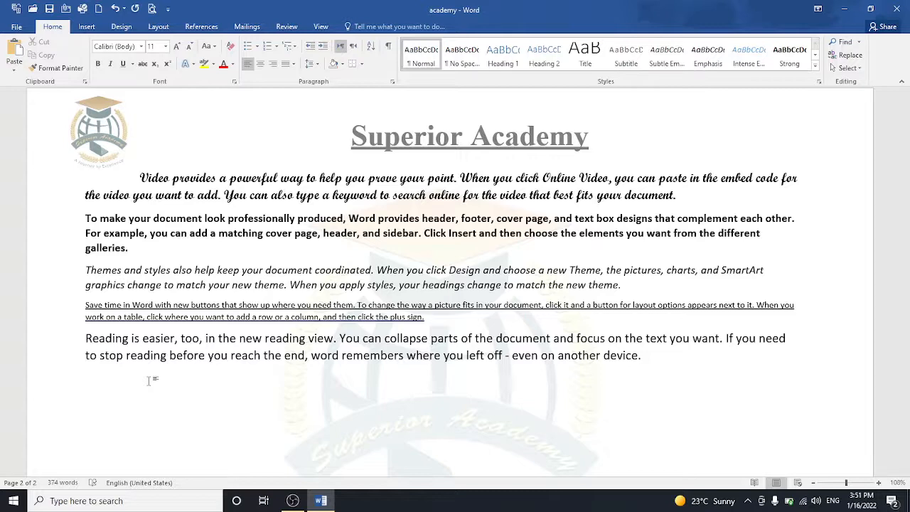
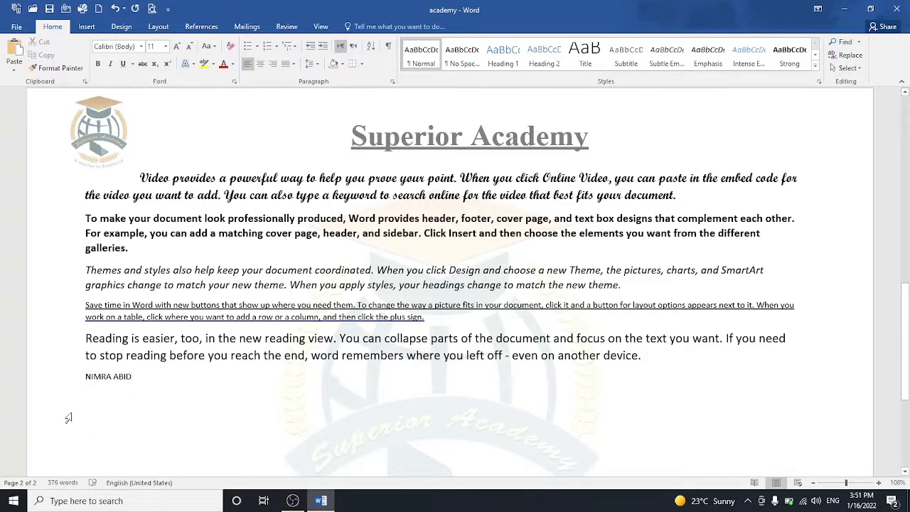
Step: Type the name on the empty line and enlarge it to 26 pt
drag(83, 372, 143, 379)
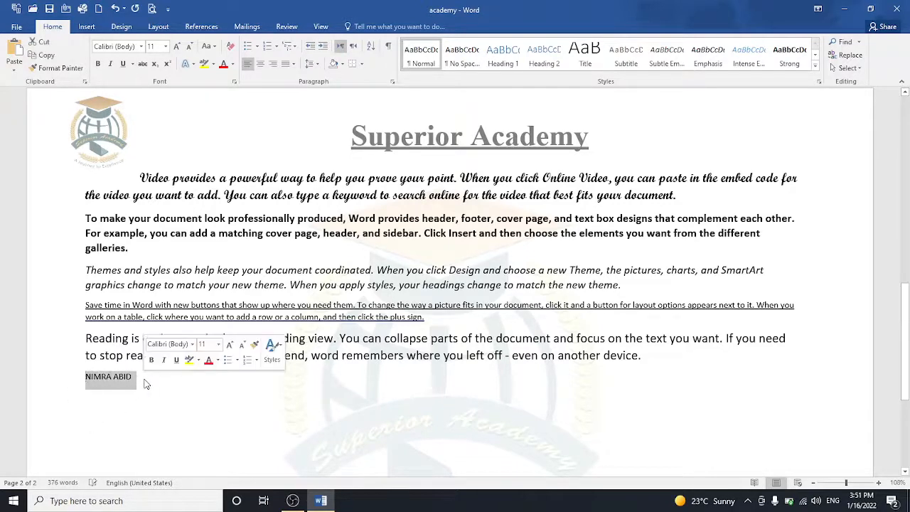
click(178, 47)
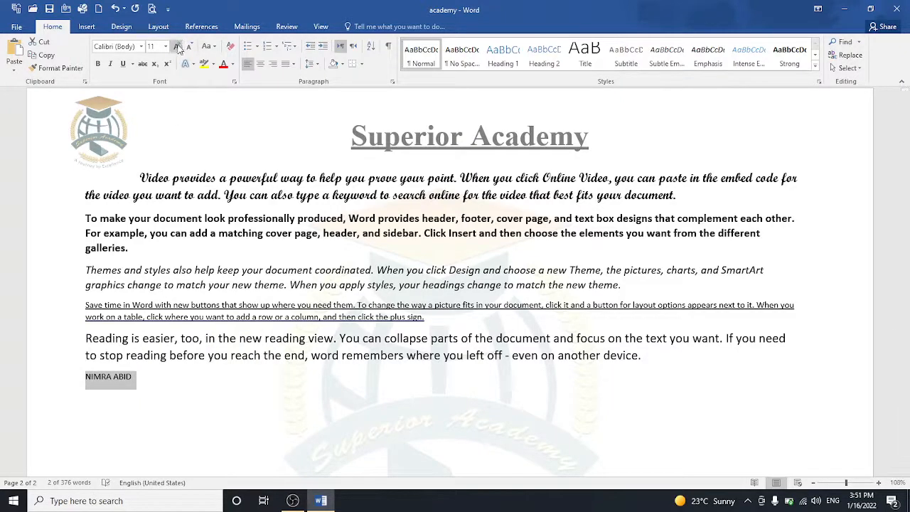
click(177, 47)
click(178, 47)
click(177, 47)
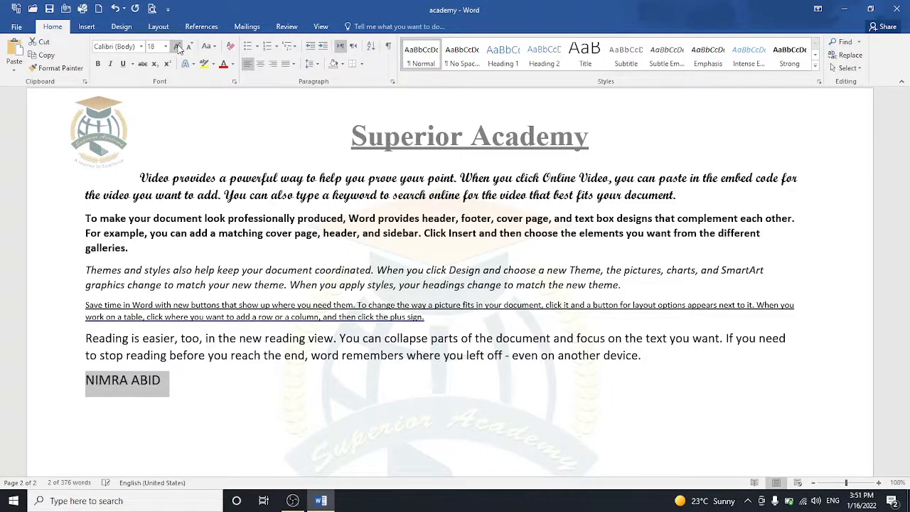
click(177, 47)
click(178, 47)
click(177, 47)
click(178, 47)
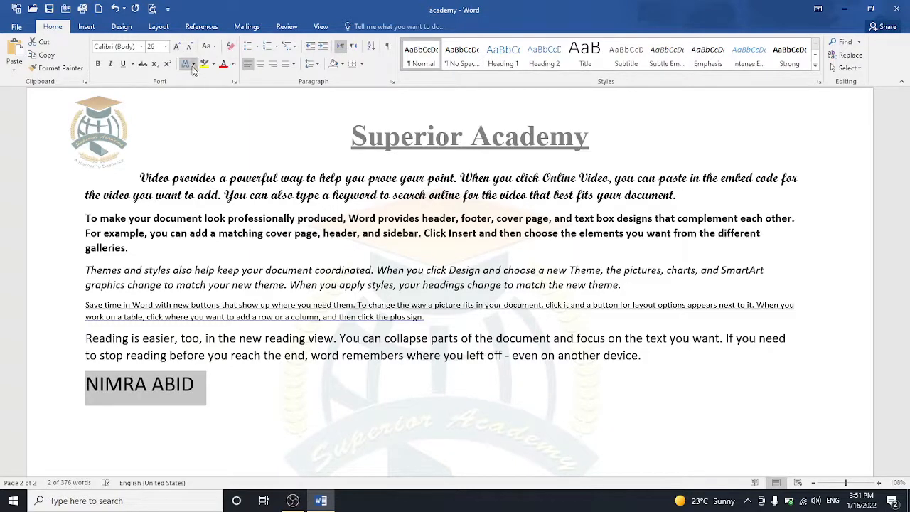
Step: Give the name a blue reflection text effect and orange font colour
click(192, 65)
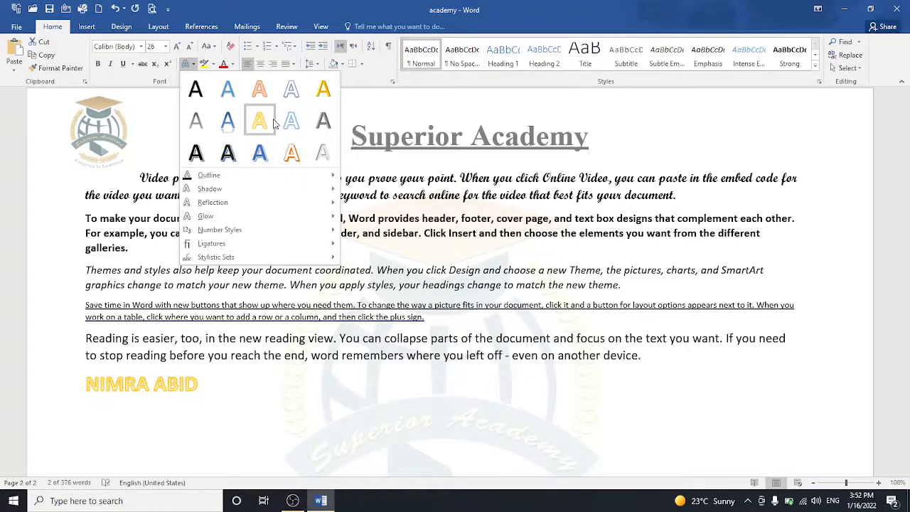
click(231, 120)
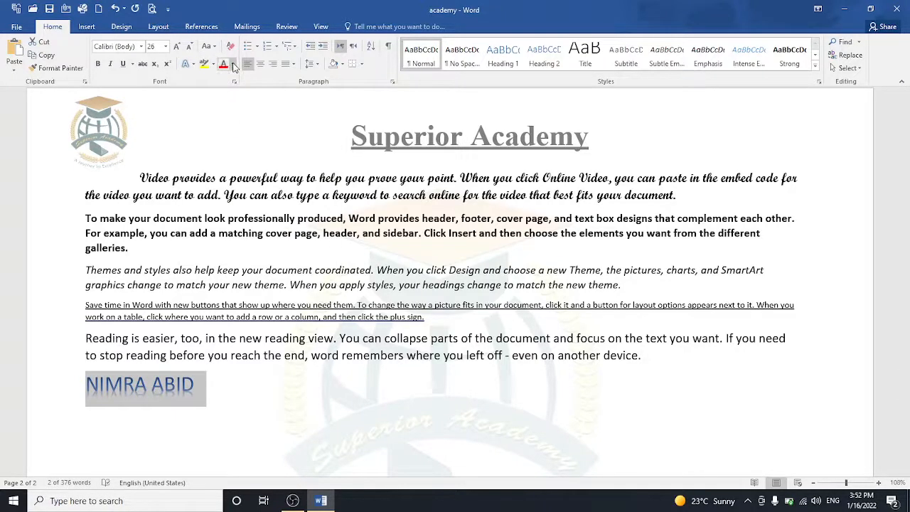
click(232, 65)
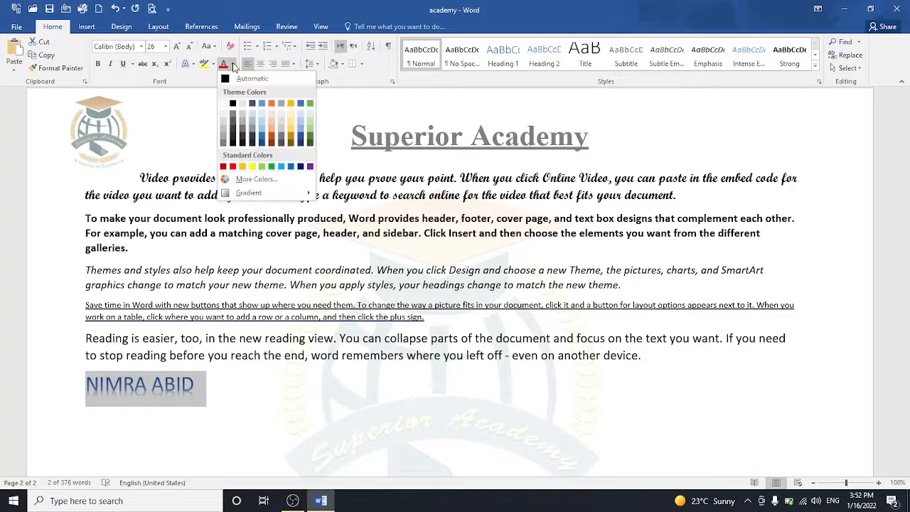
click(271, 105)
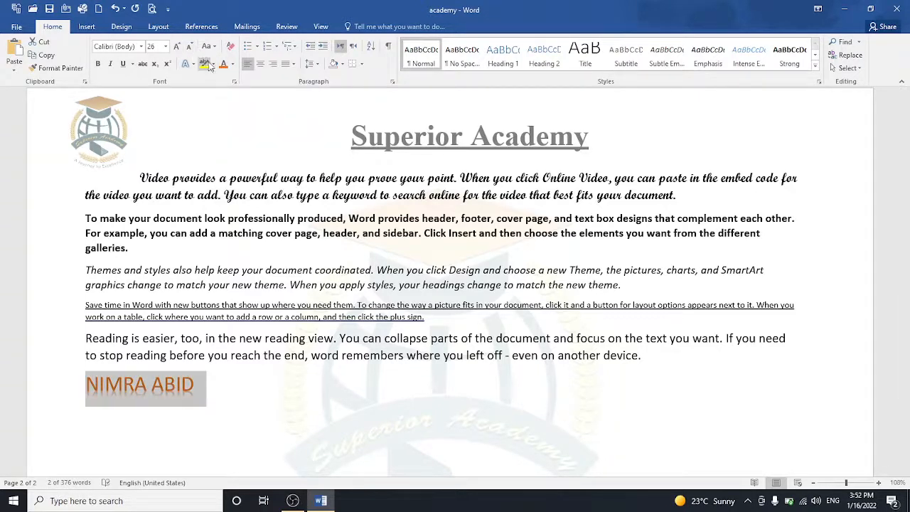
Step: Centre the name line with a black highlight, add a new line below, and reselect the name
click(263, 65)
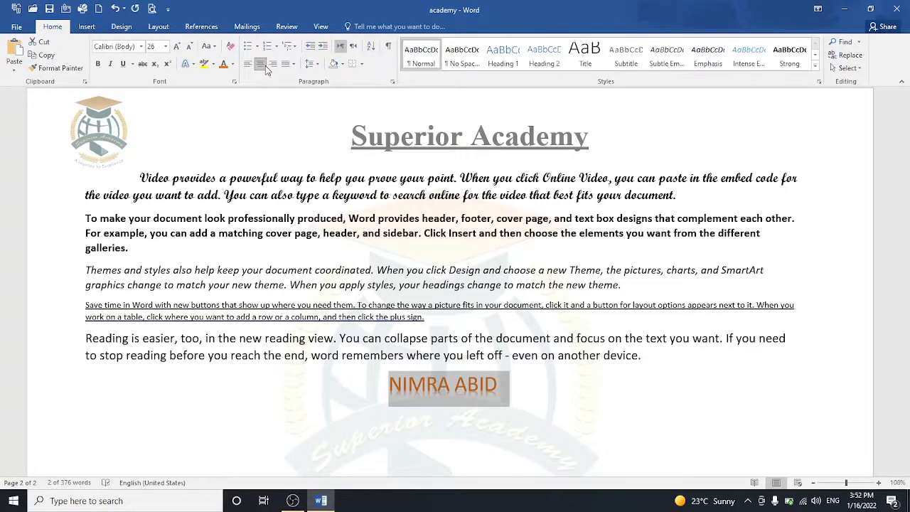
click(212, 63)
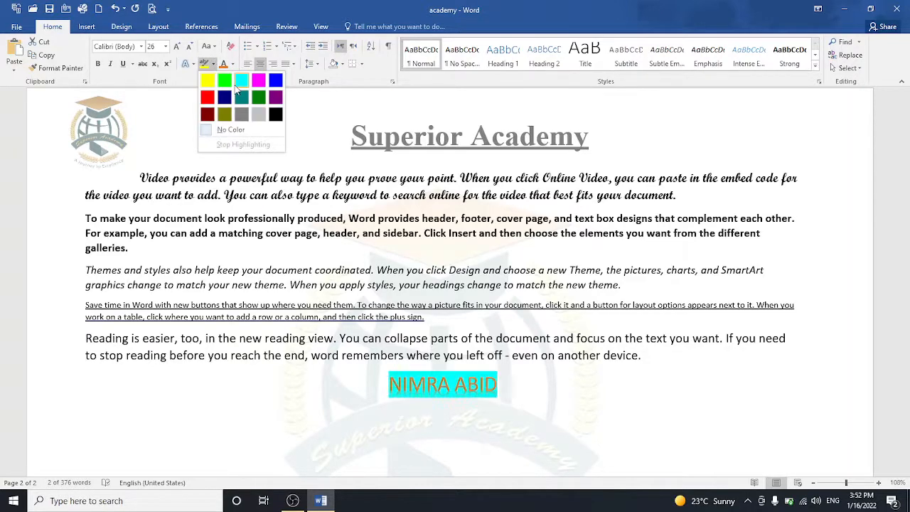
click(277, 120)
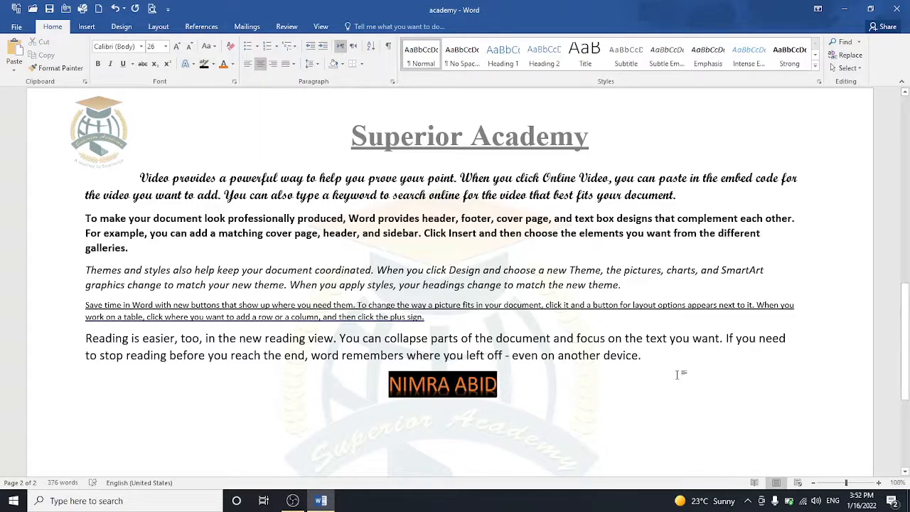
drag(906, 363, 908, 409)
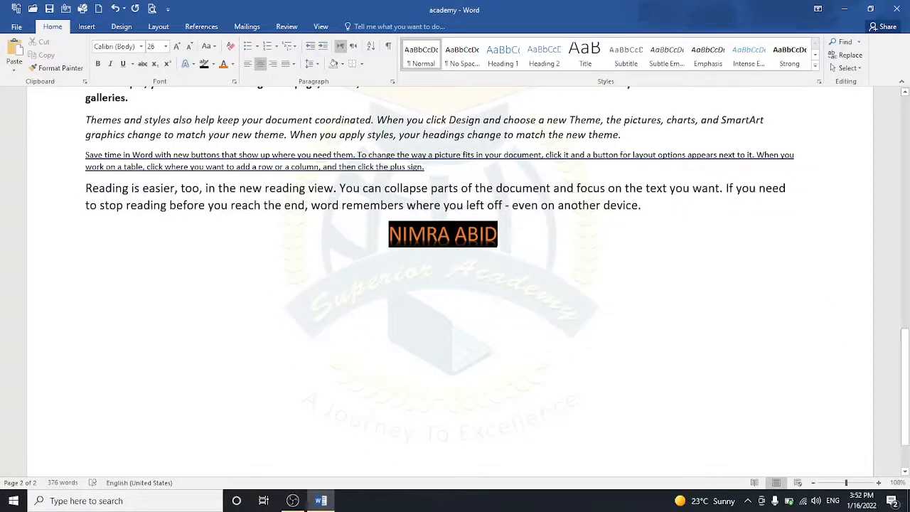
key(Return)
drag(389, 238, 509, 240)
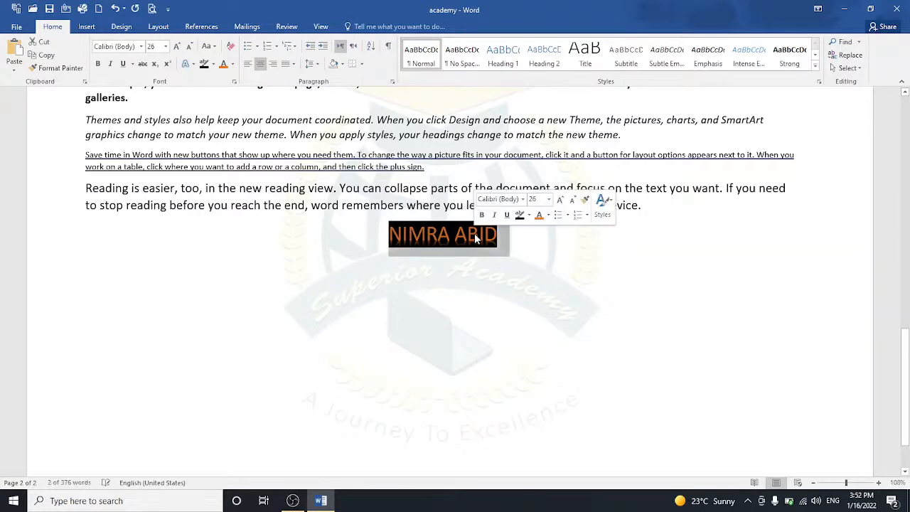
Step: Try clearing the name's formatting and highlight, then undo to restore it
click(229, 46)
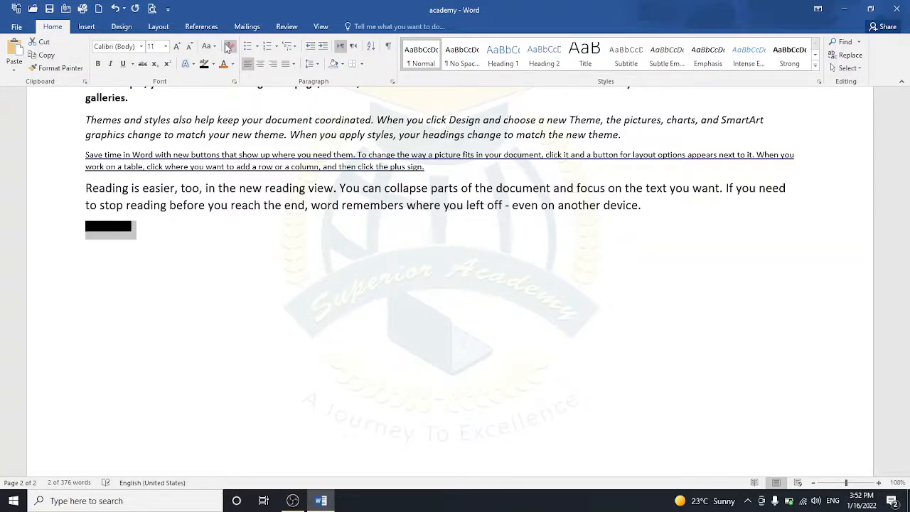
click(209, 61)
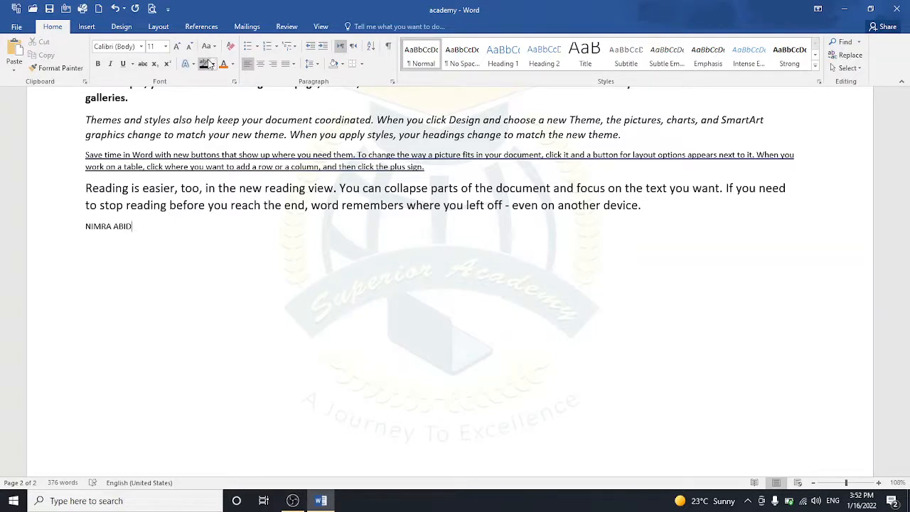
key(ctrl+z)
key(ctrl+z)
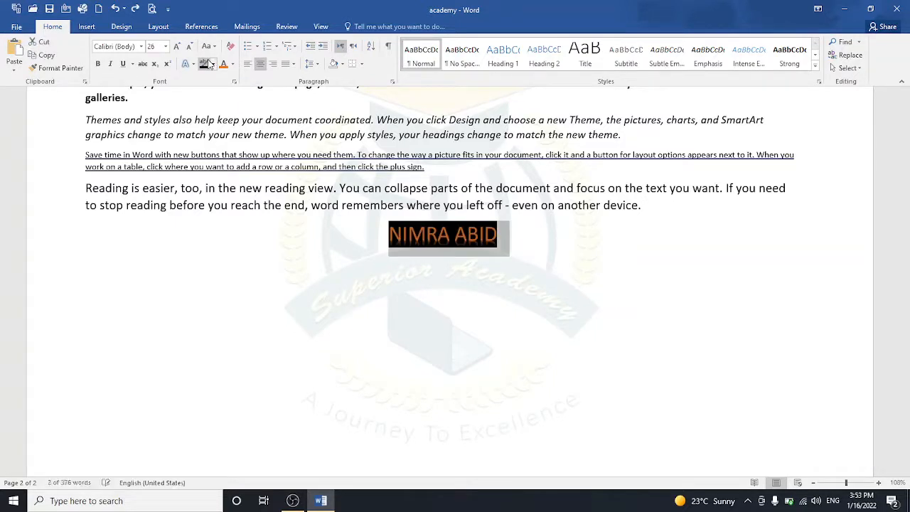
Step: Left-align the empty line below the name and shrink its font to 18 pt
click(429, 274)
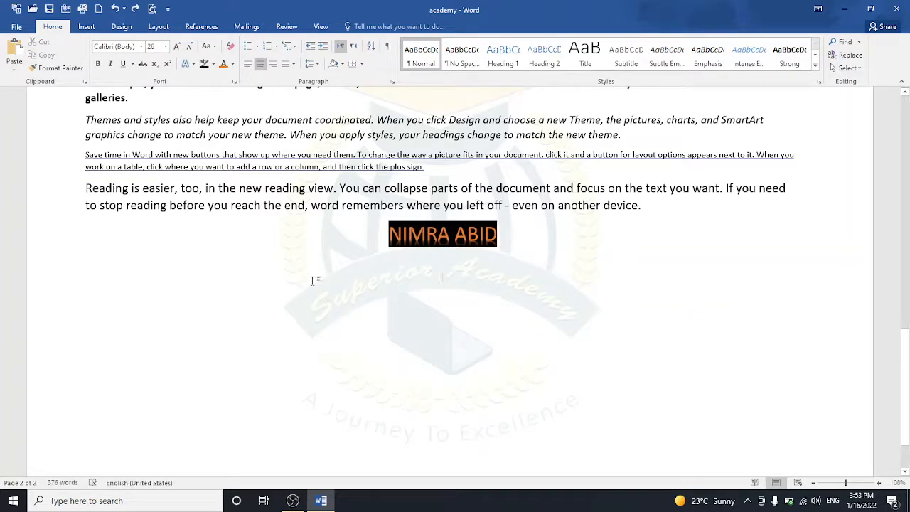
key(ctrl+l)
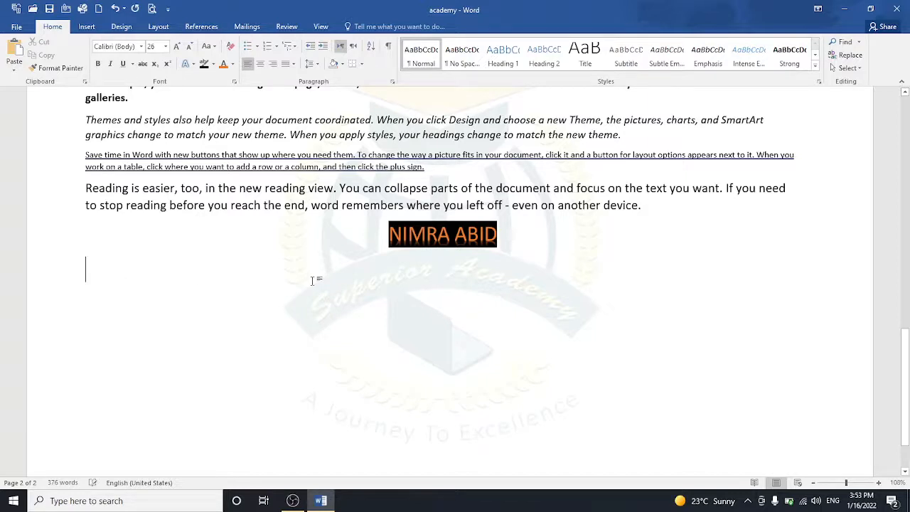
click(189, 47)
click(190, 47)
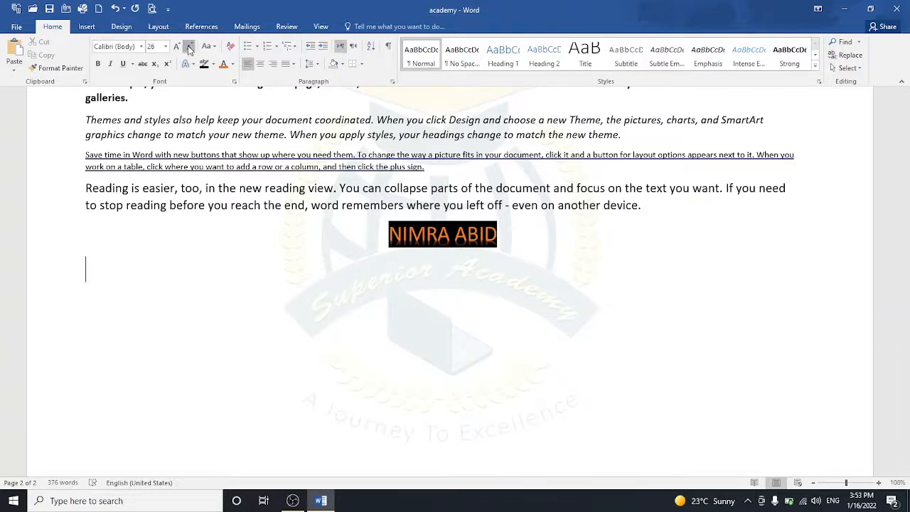
click(190, 47)
click(190, 46)
Step: Generate sample paragraphs with =RAND() and select them all
text(=RAND())
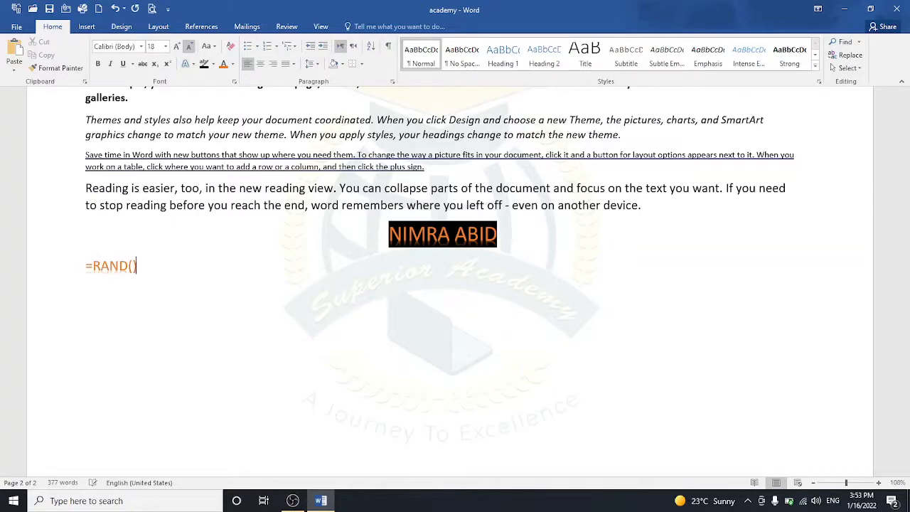
key(Return)
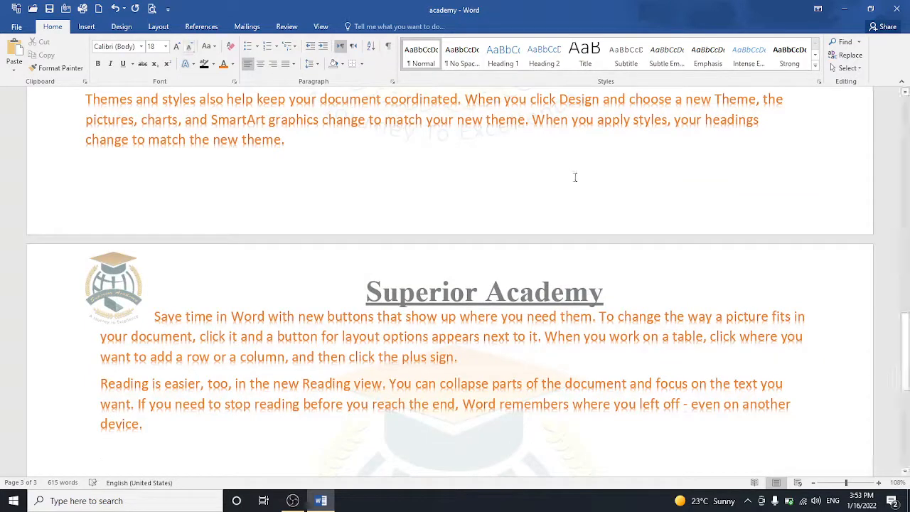
drag(904, 351, 904, 287)
drag(89, 181, 514, 369)
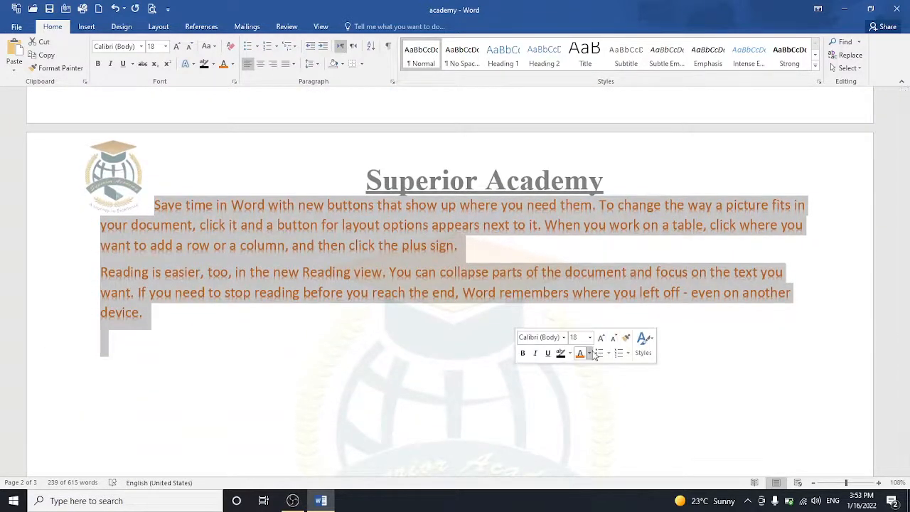
Step: Colour the paragraphs black, apply a text effect, and shrink their font size
click(589, 353)
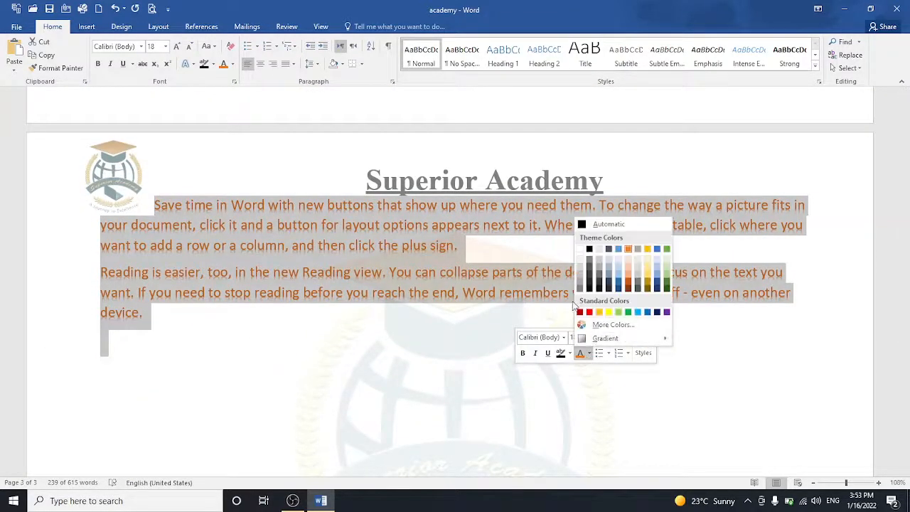
click(597, 260)
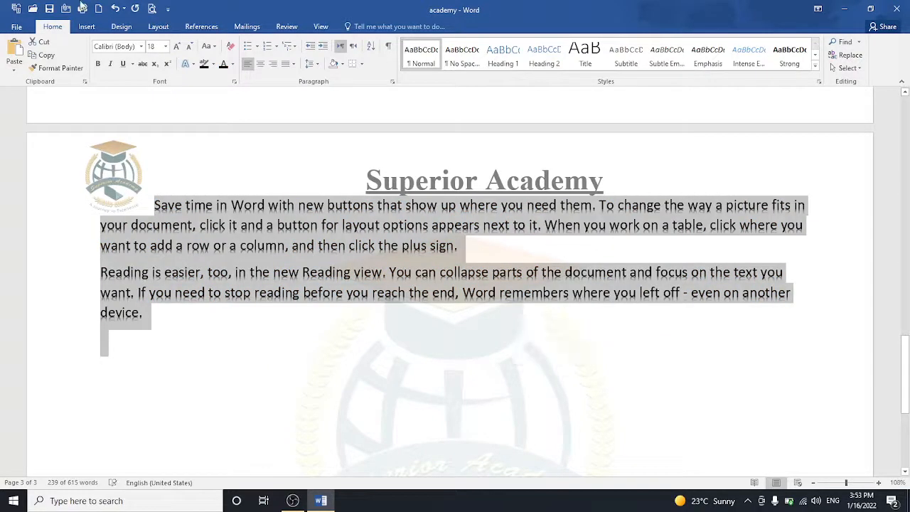
click(189, 64)
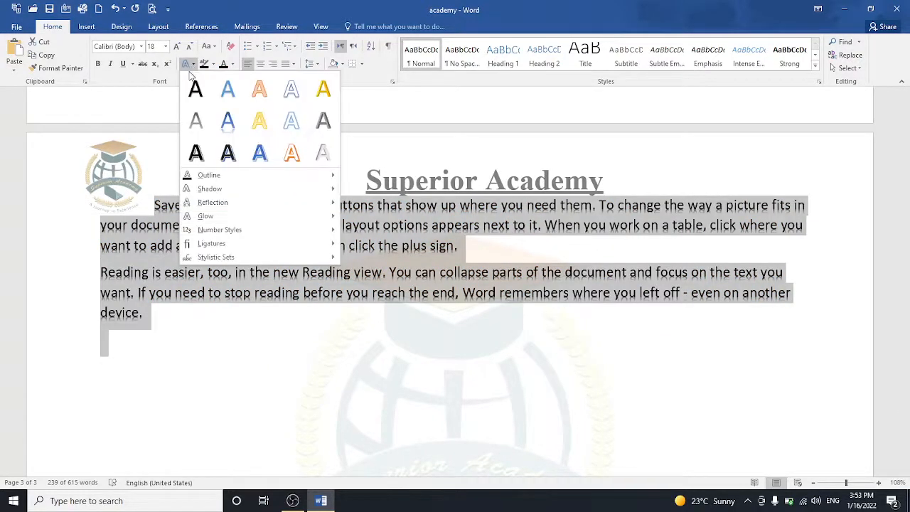
click(189, 82)
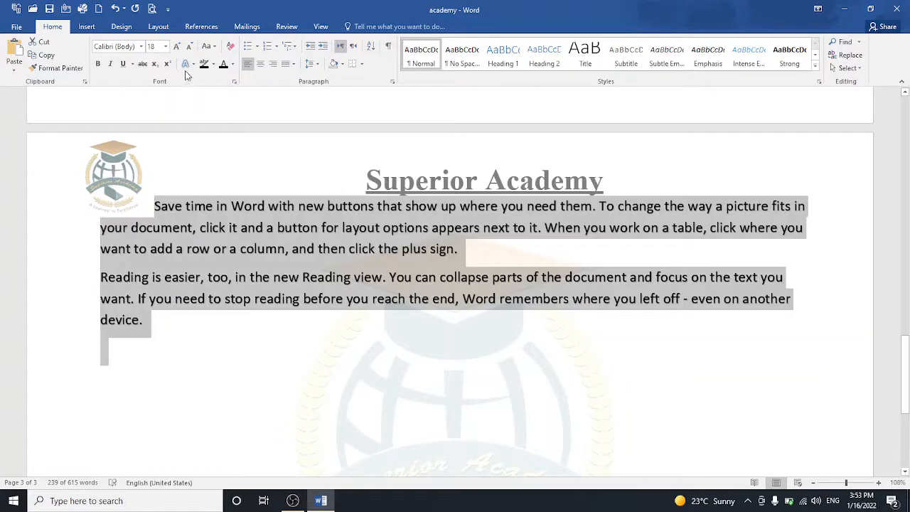
click(190, 49)
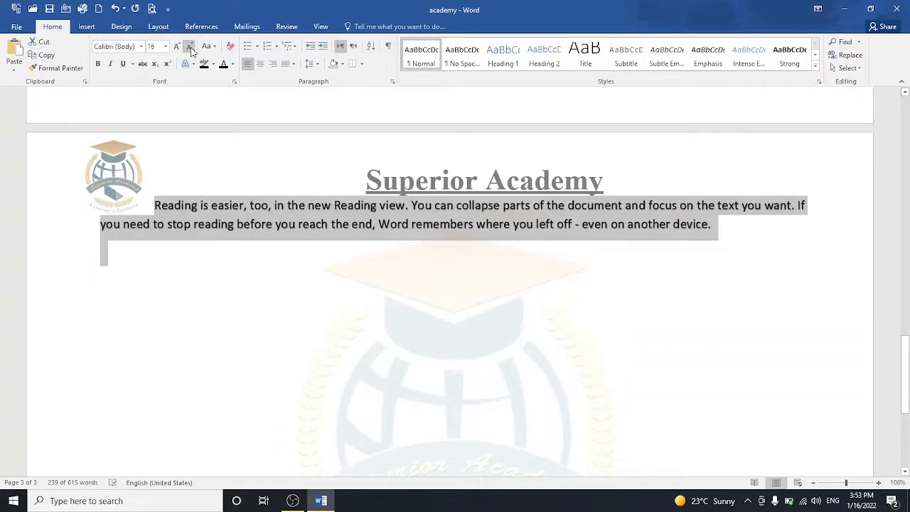
click(190, 48)
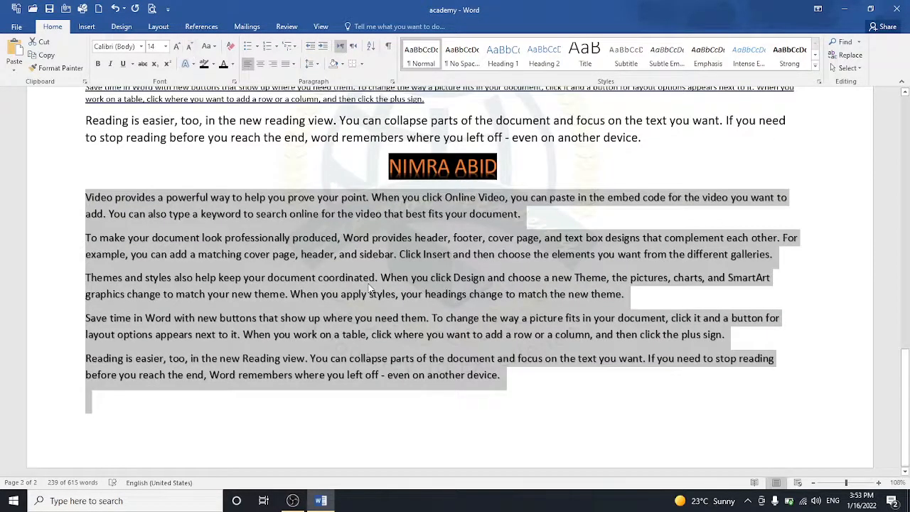
Step: Shrink the paragraphs to 14 pt, then copy and cut them from below the name
click(370, 282)
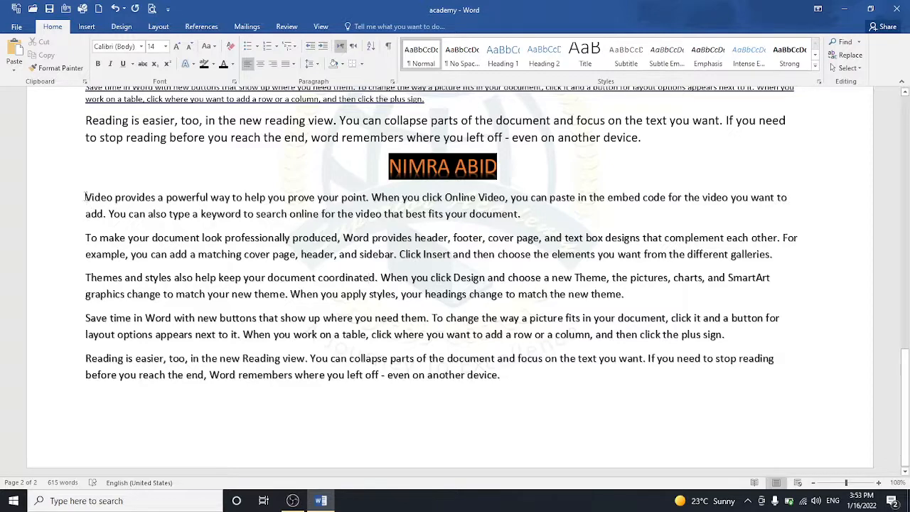
drag(85, 197, 506, 375)
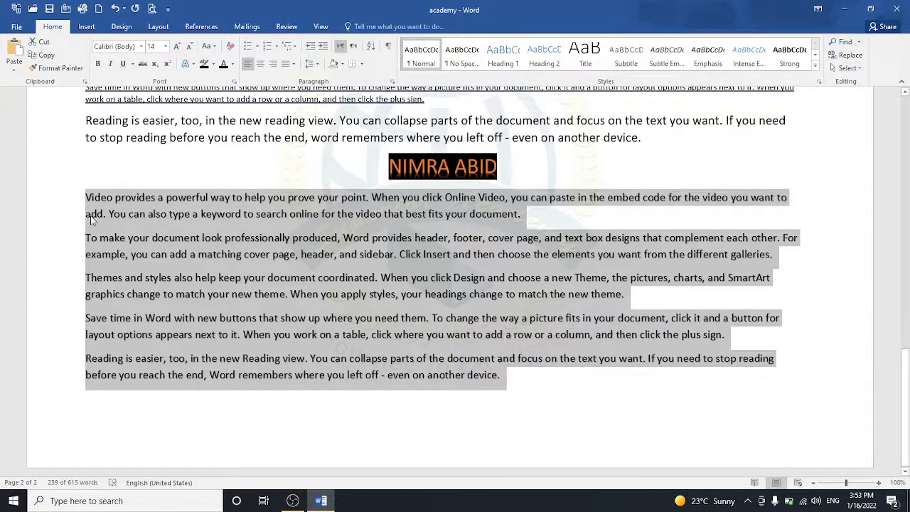
click(41, 56)
click(43, 42)
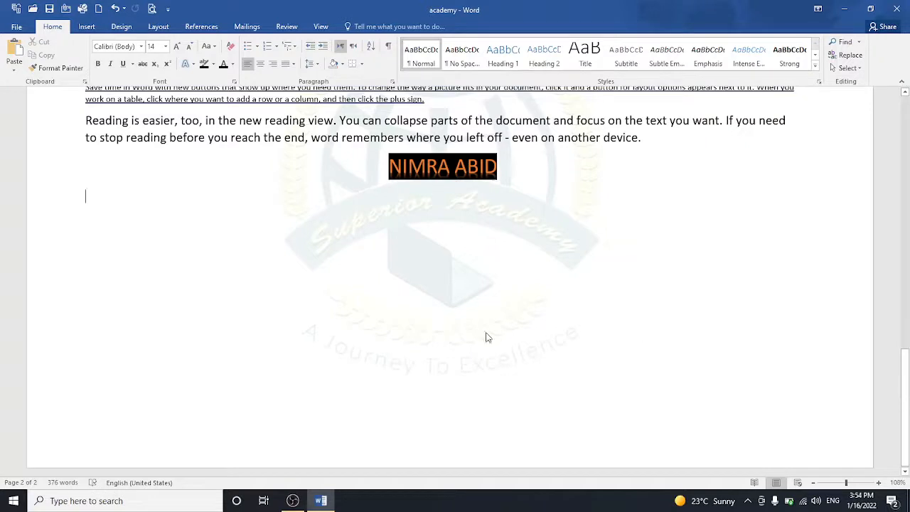
Step: Paste the paragraphs onto the next page, then select and delete the pasted copy
key(Return)
key(Return)
key(Return)
key(Return)
key(Return)
key(Return)
key(Return)
key(Return)
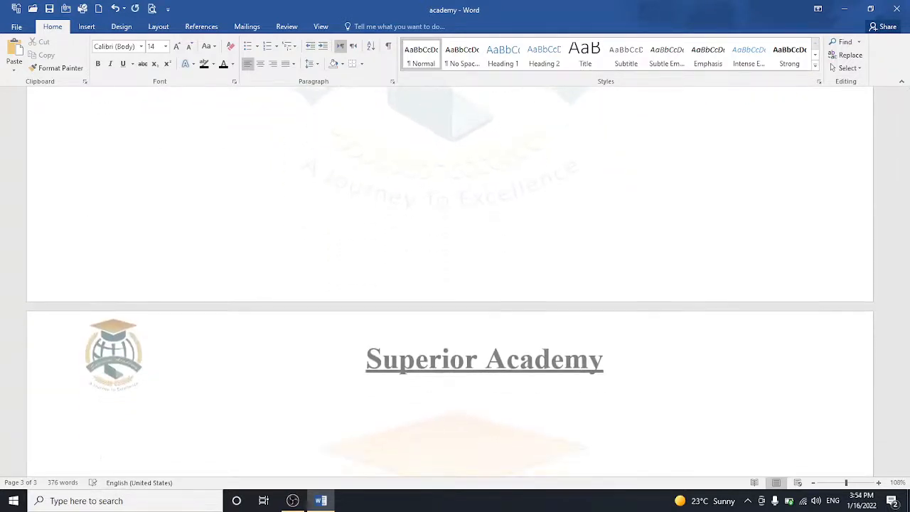
click(14, 51)
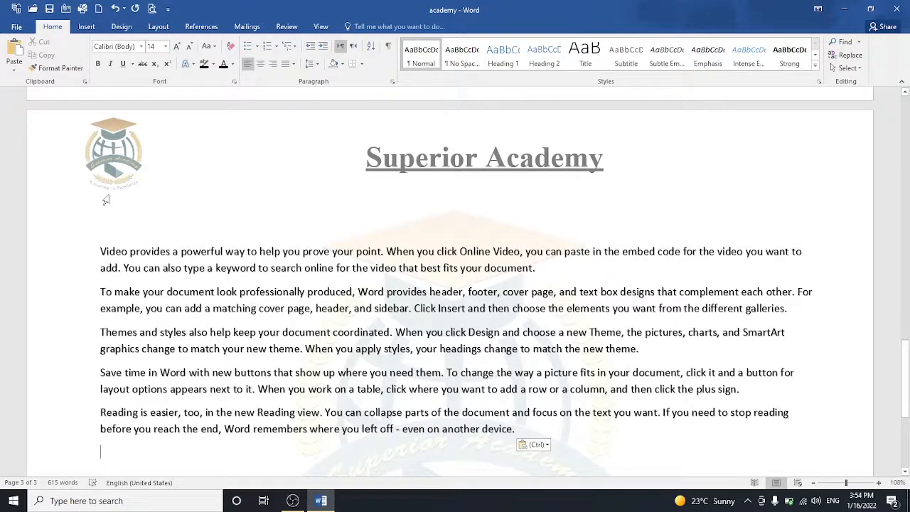
drag(100, 248, 517, 428)
key(Delete)
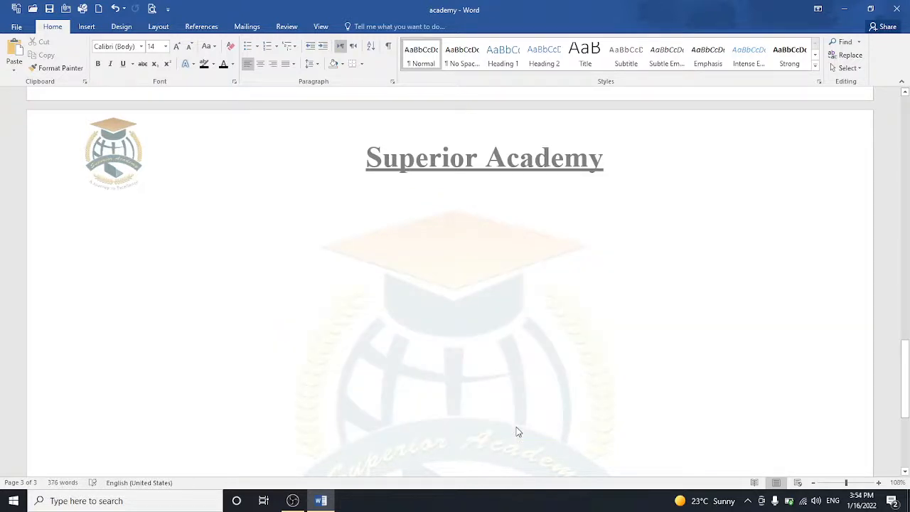
drag(904, 419, 905, 313)
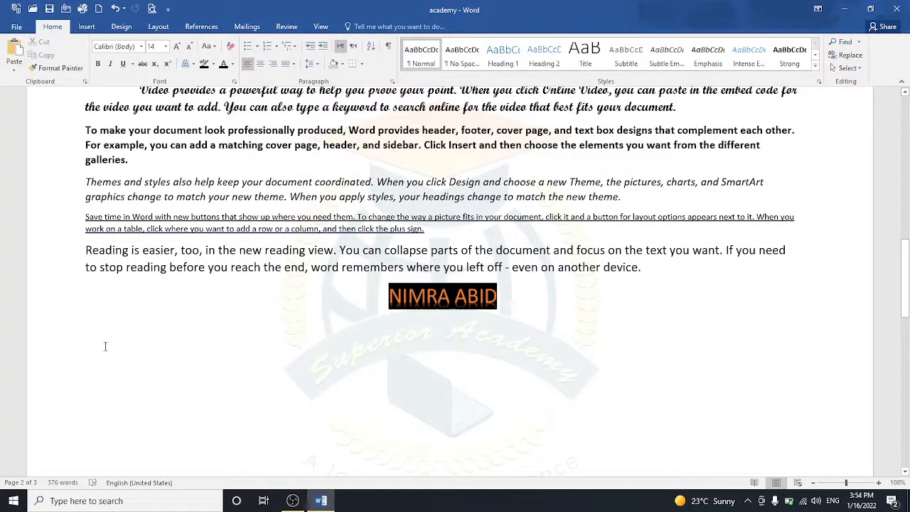
Step: Paste the paragraphs back below the name and copy all five
key(ctrl+v)
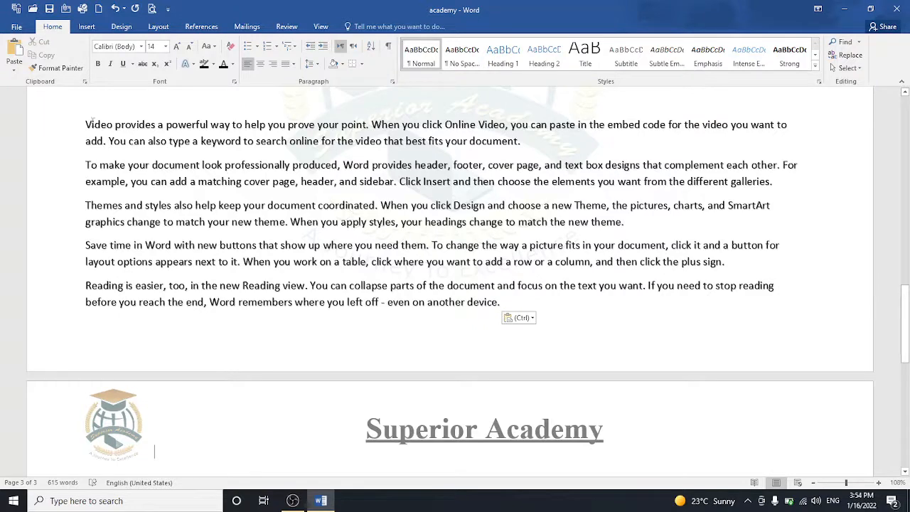
drag(85, 124, 513, 307)
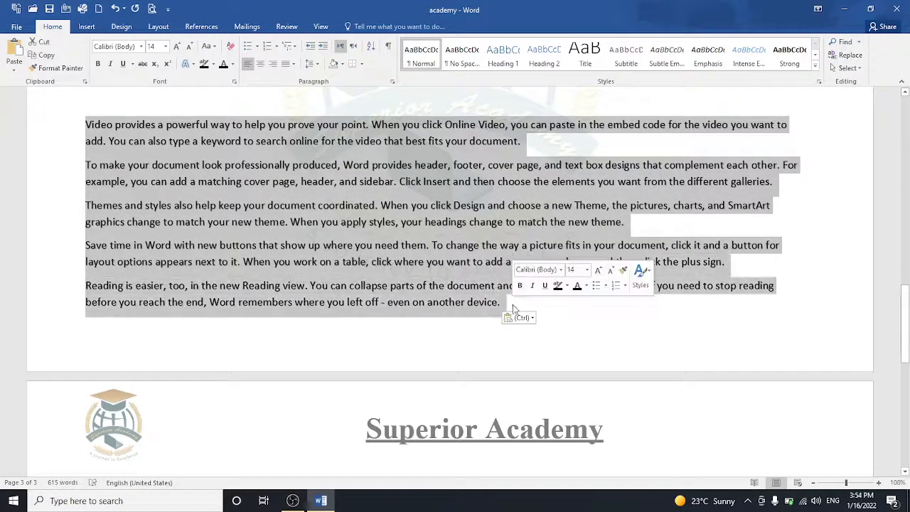
click(55, 57)
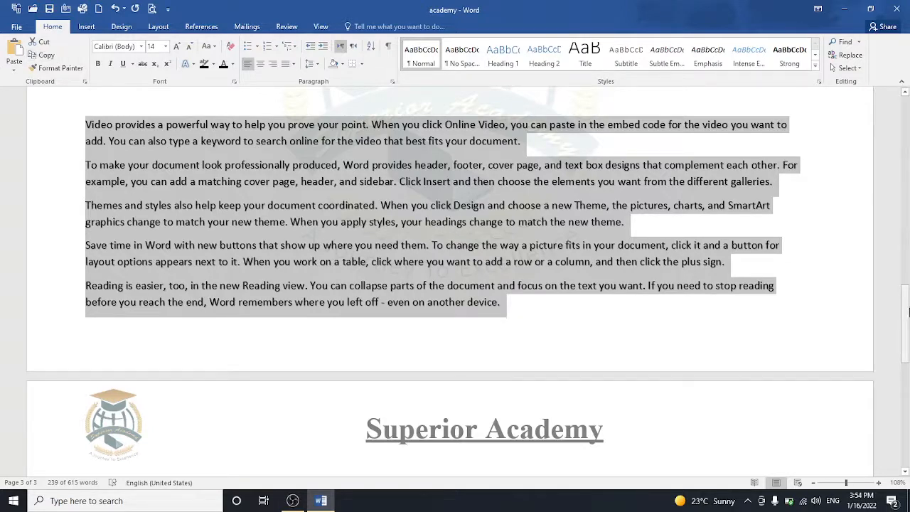
drag(907, 334, 908, 361)
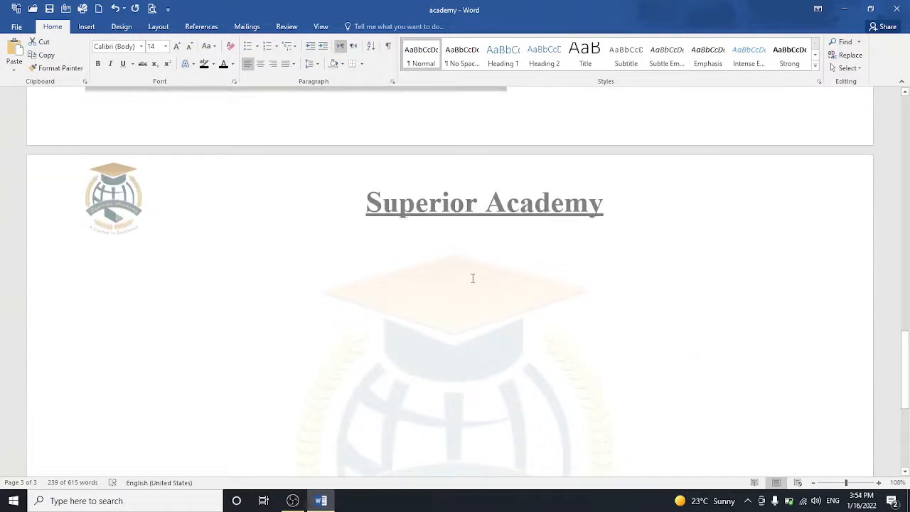
Step: Paste the five paragraphs twice under the page 3 heading, then press Enter to reach a new page
click(171, 251)
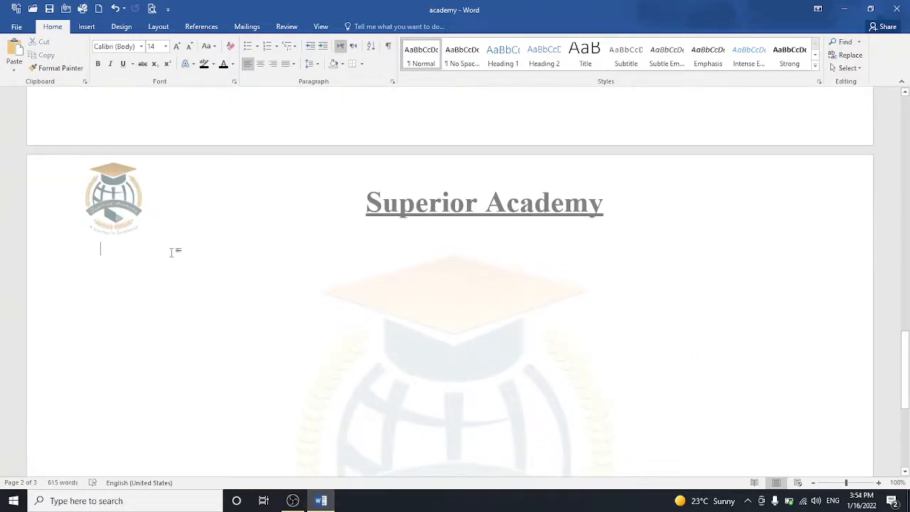
click(14, 46)
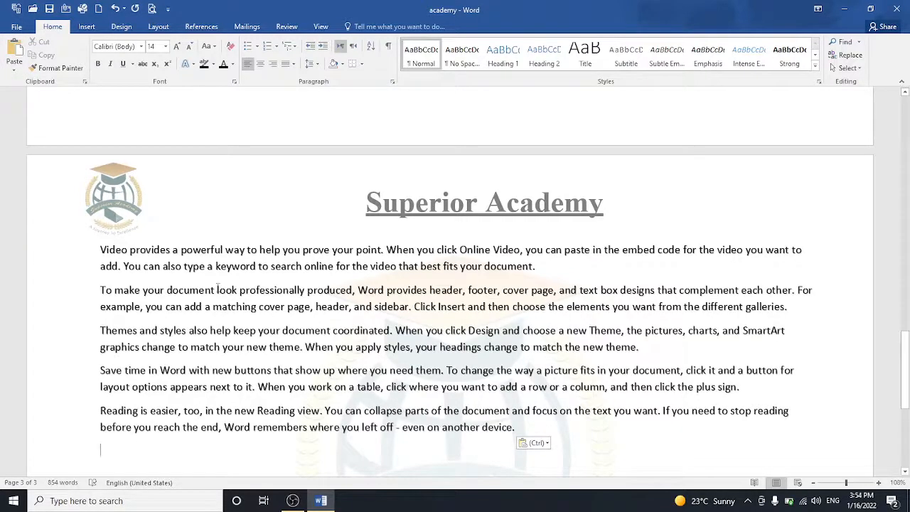
drag(100, 249, 523, 436)
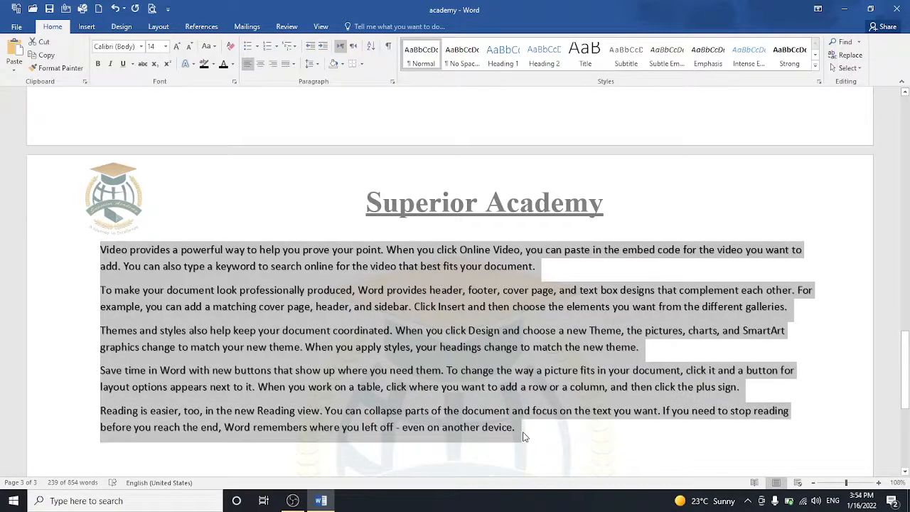
drag(905, 390, 906, 431)
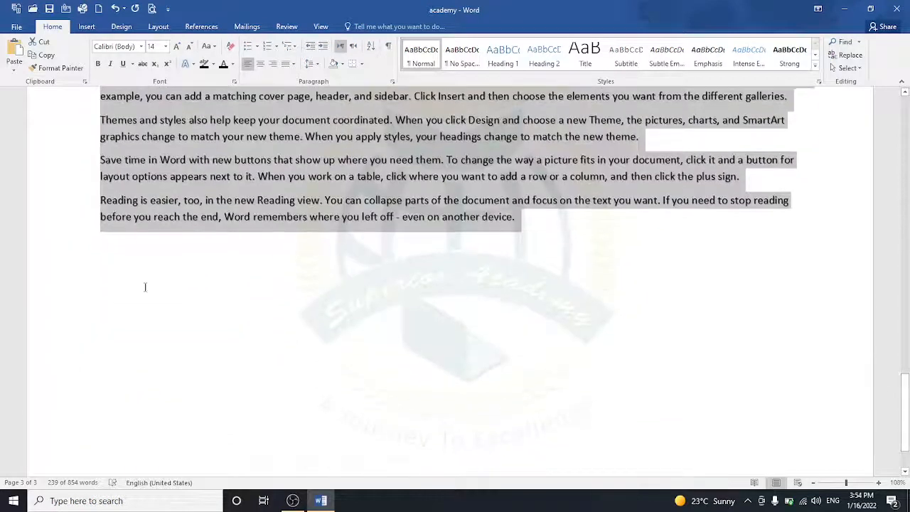
click(104, 252)
key(ctrl+v)
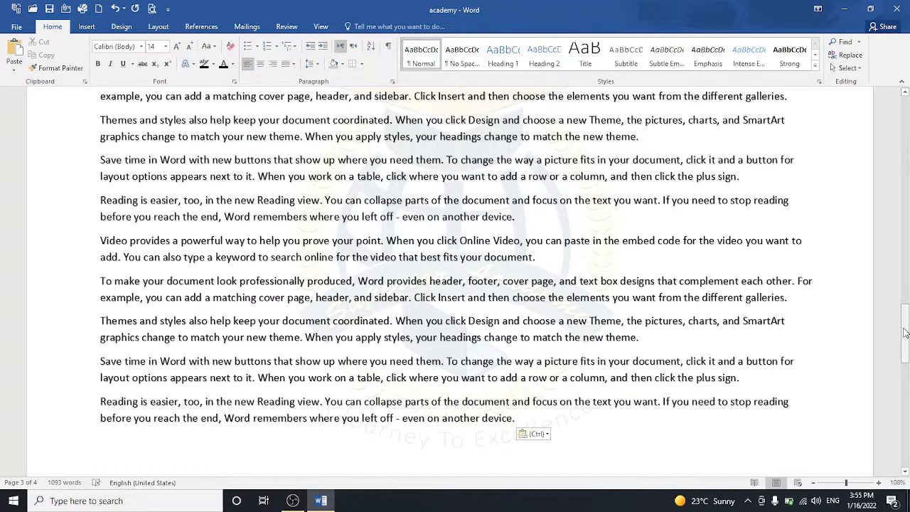
mouse_move(905, 329)
mouse_down()
mouse_move(905, 245)
mouse_move(906, 342)
mouse_up()
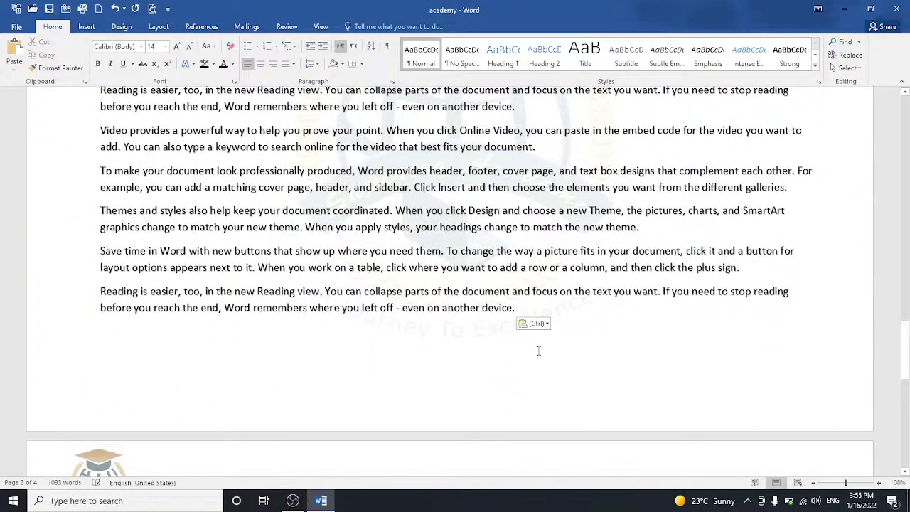
key(Return)
key(Return)
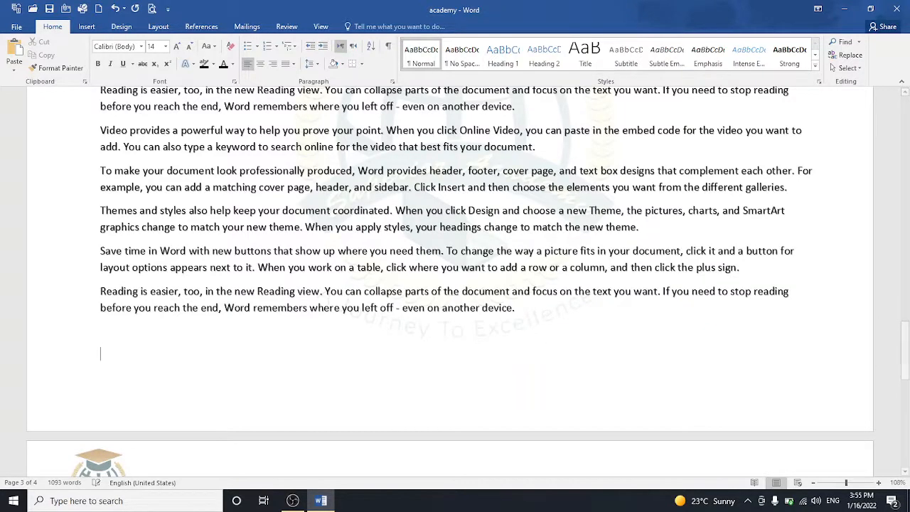
key(Return)
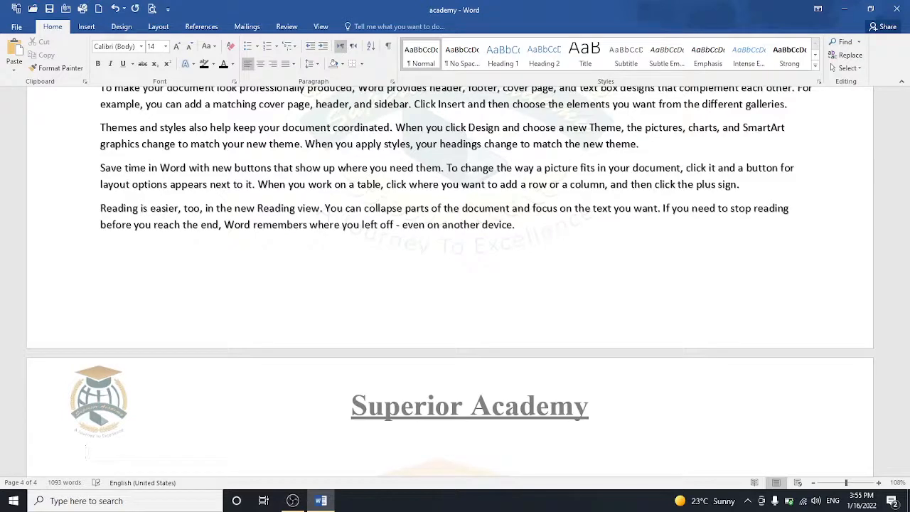
Step: Type PARAGRAPH and Format Paint the name line's orange, black-highlighted style onto it
text(PARAGRAPH)
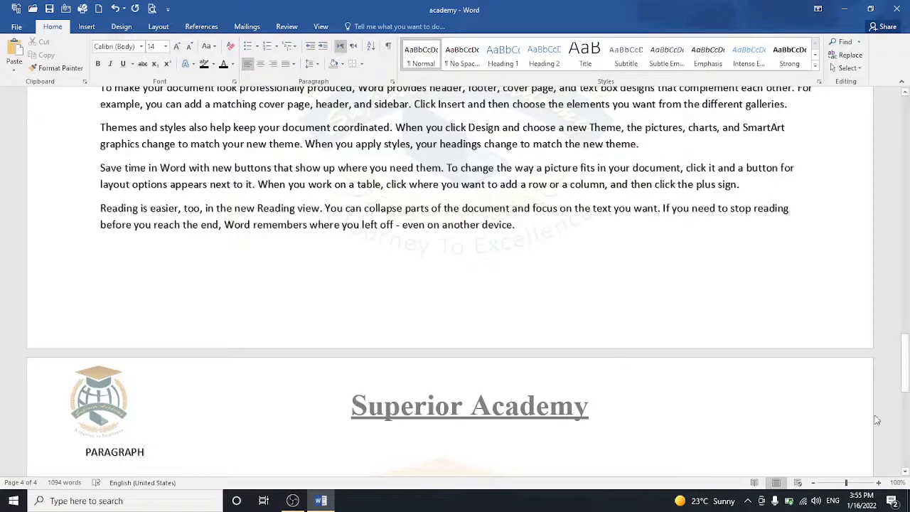
drag(904, 366, 899, 263)
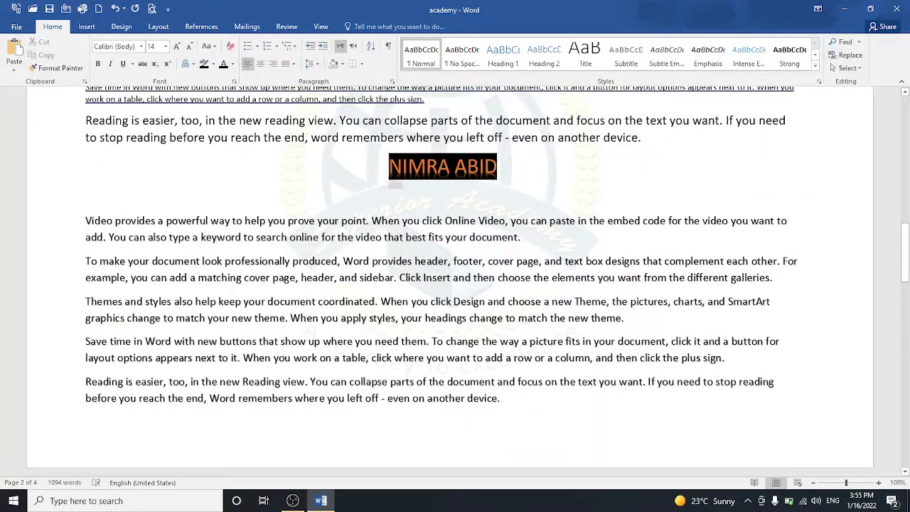
drag(390, 169, 506, 171)
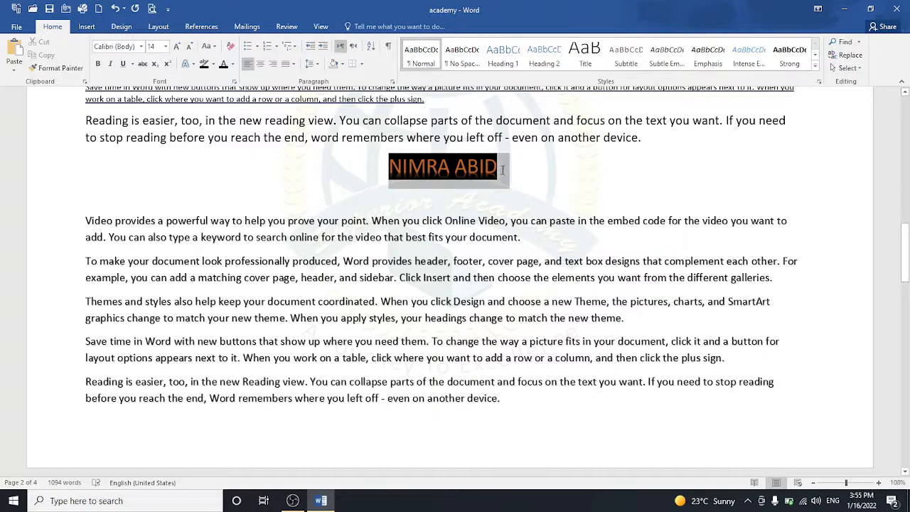
click(57, 68)
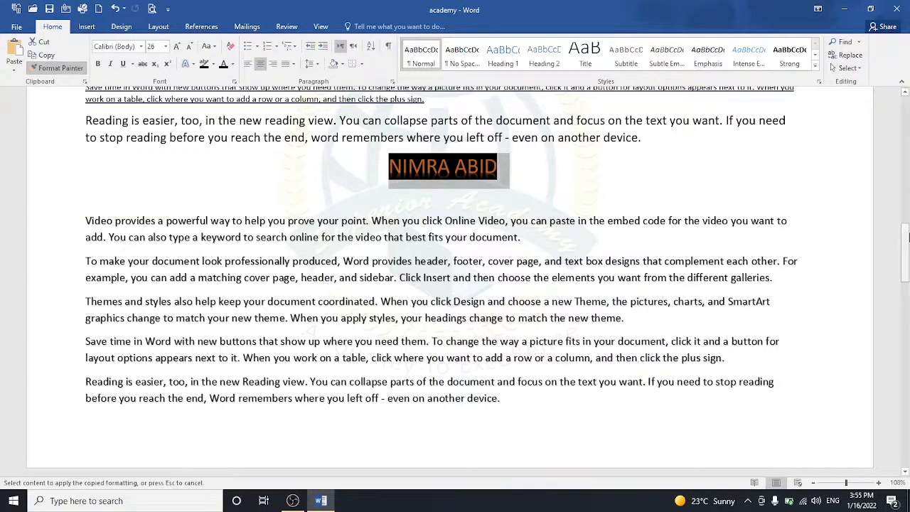
drag(908, 251, 908, 309)
scroll(905, 366, down, 4)
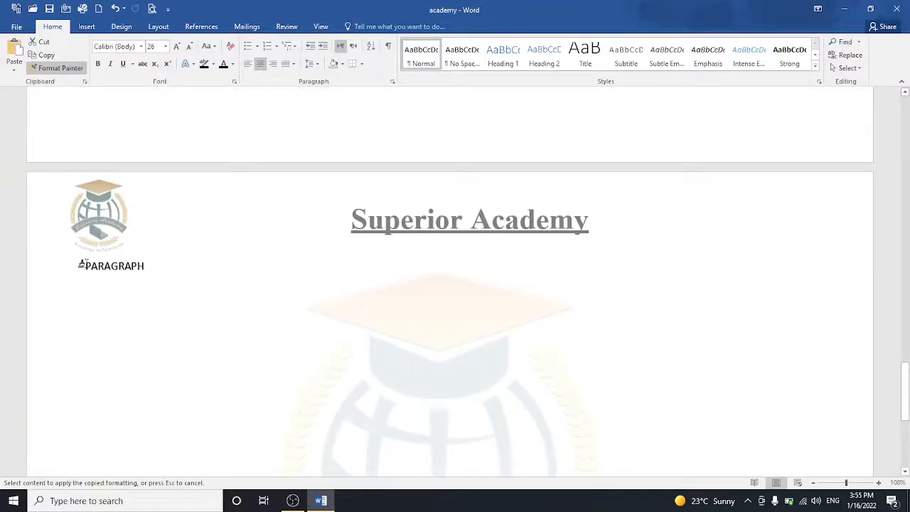
drag(81, 264, 155, 270)
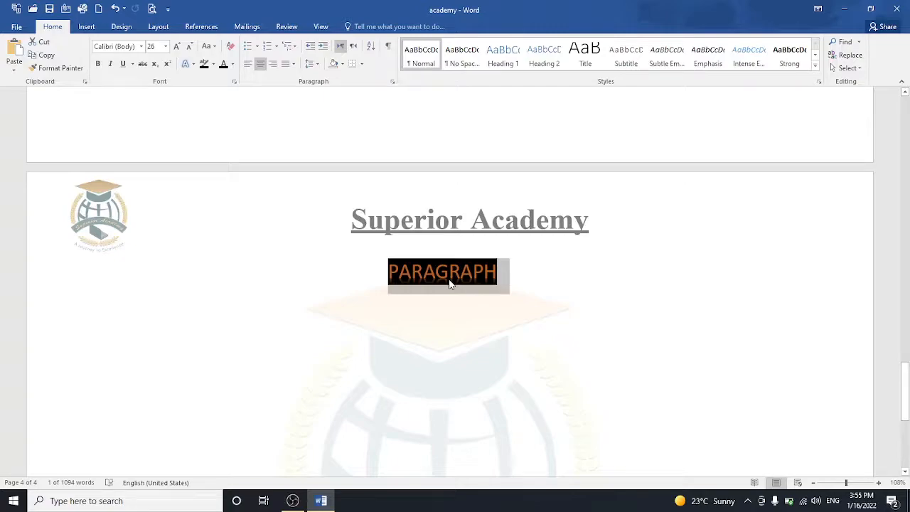
drag(907, 384, 906, 404)
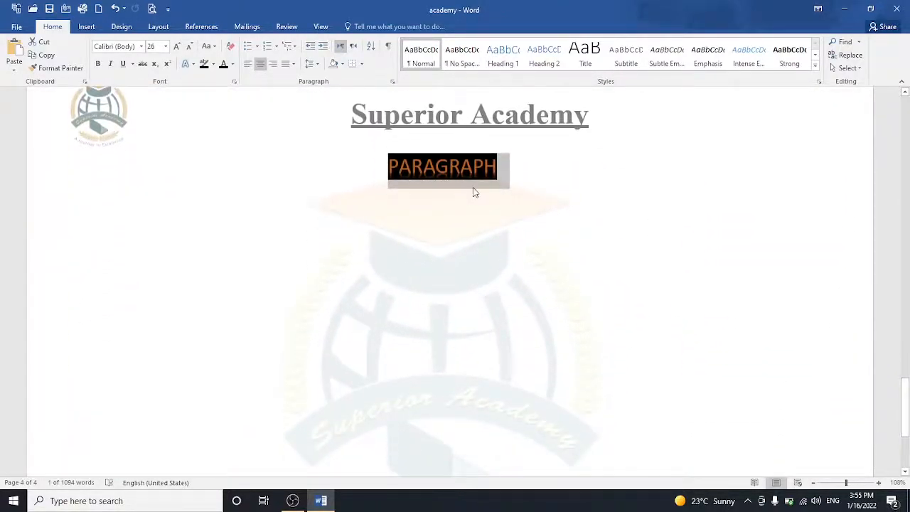
click(479, 203)
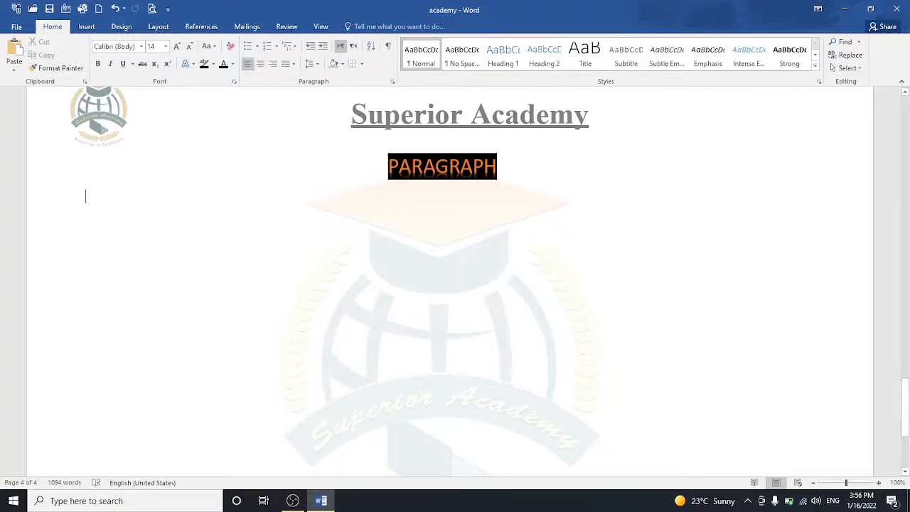
drag(388, 183, 503, 181)
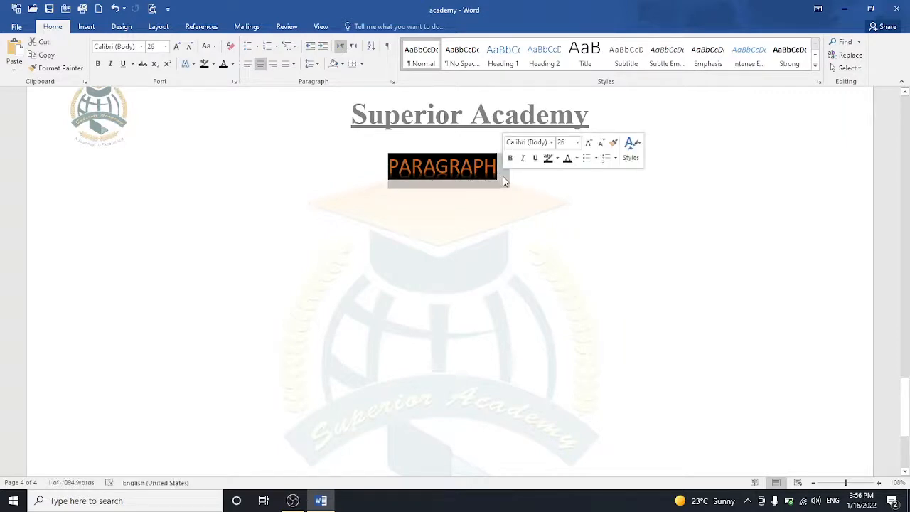
click(213, 65)
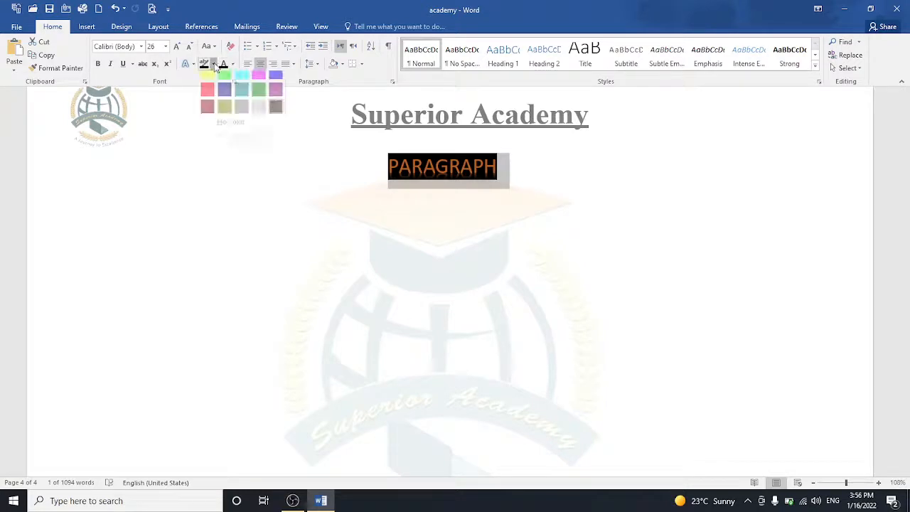
click(225, 130)
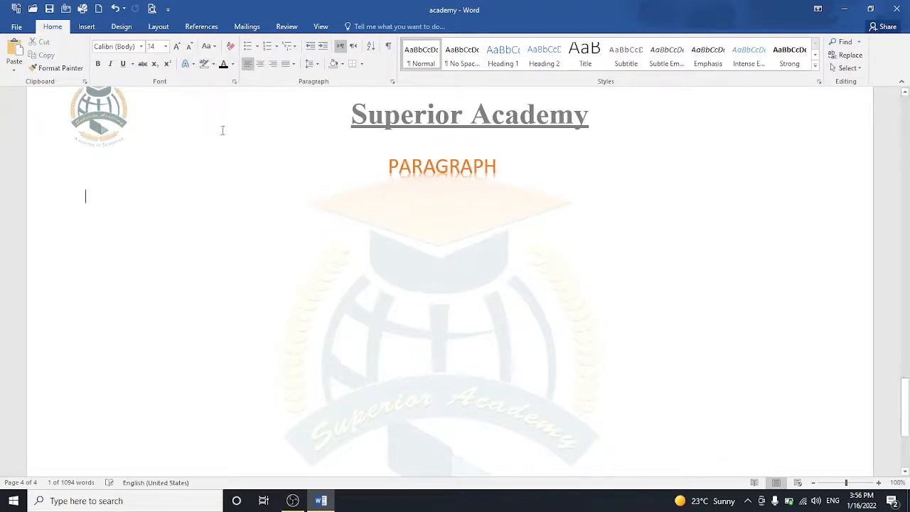
click(221, 130)
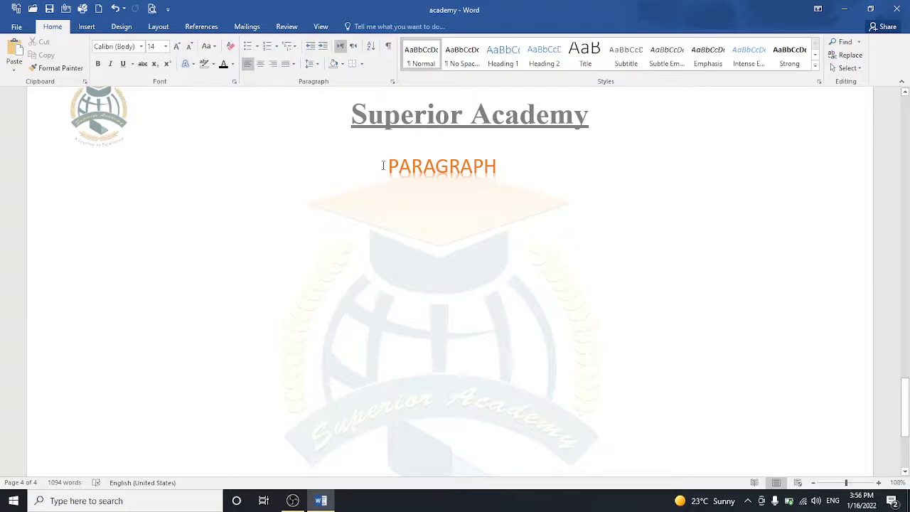
drag(383, 163, 501, 166)
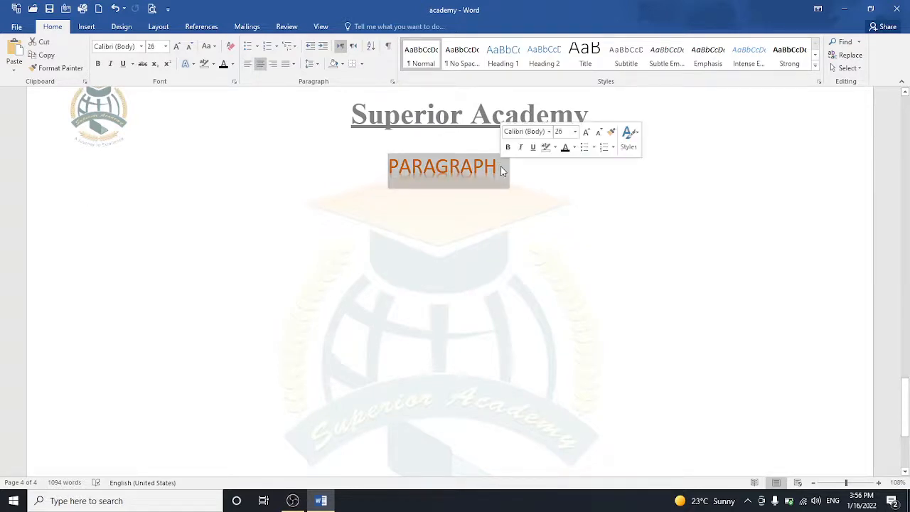
click(292, 64)
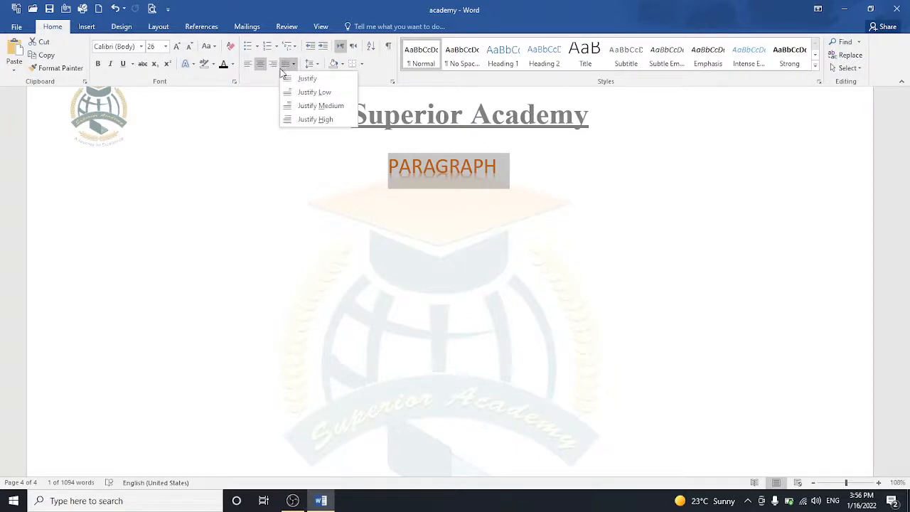
click(305, 108)
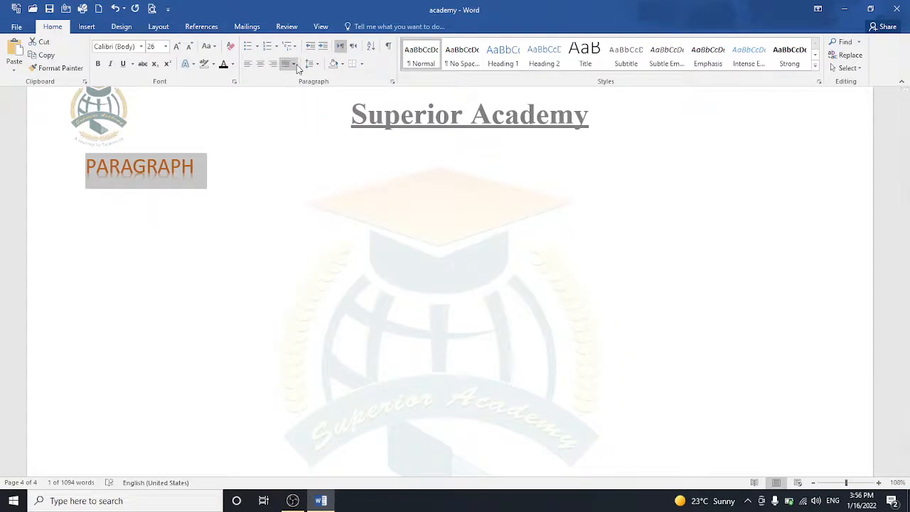
click(292, 64)
click(315, 120)
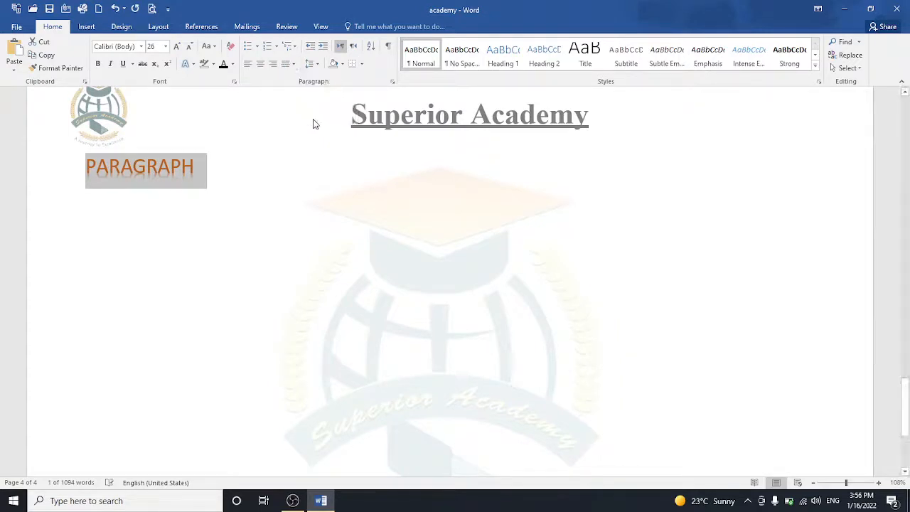
click(273, 65)
click(260, 64)
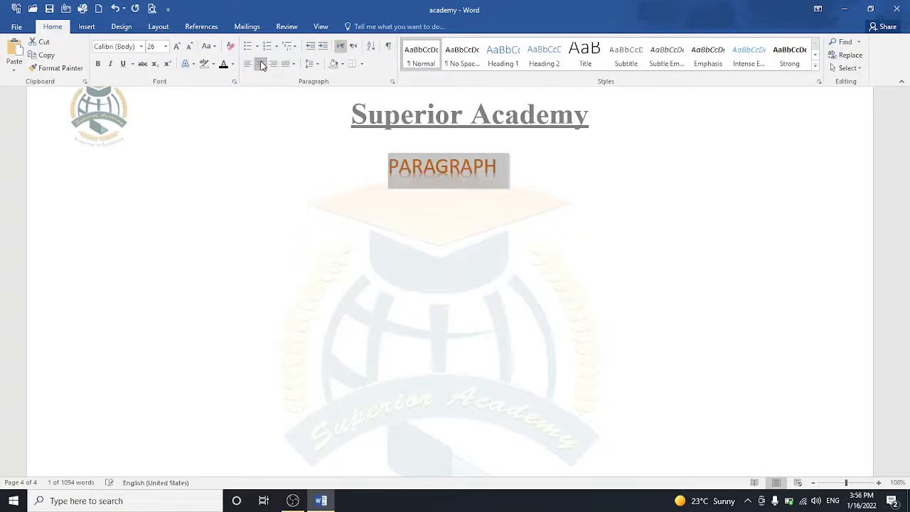
click(249, 65)
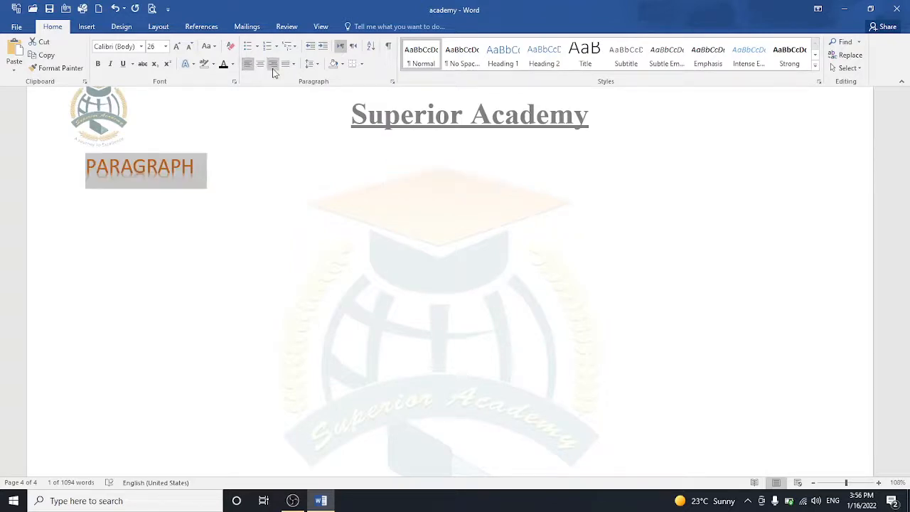
click(261, 65)
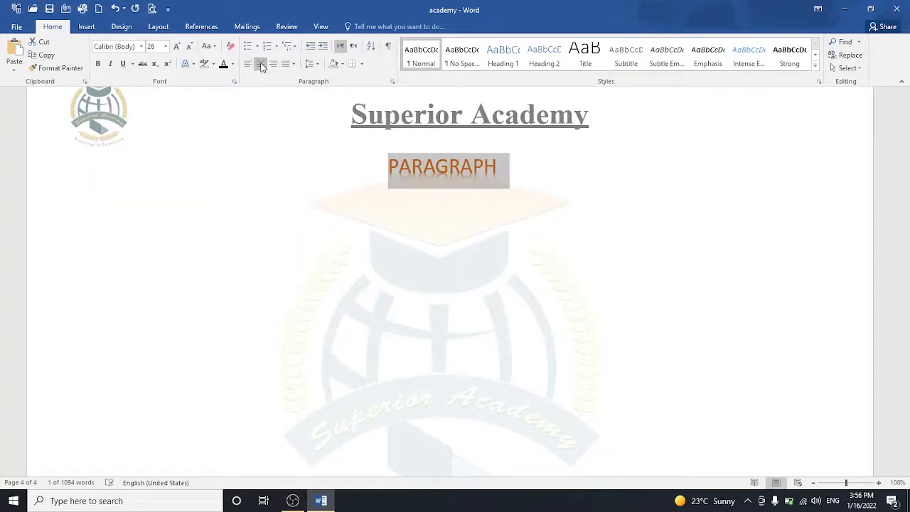
click(322, 47)
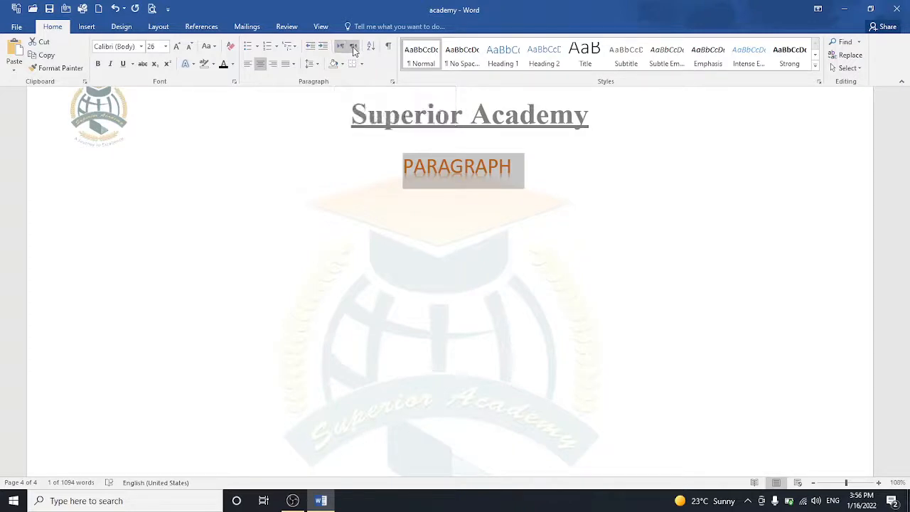
click(353, 49)
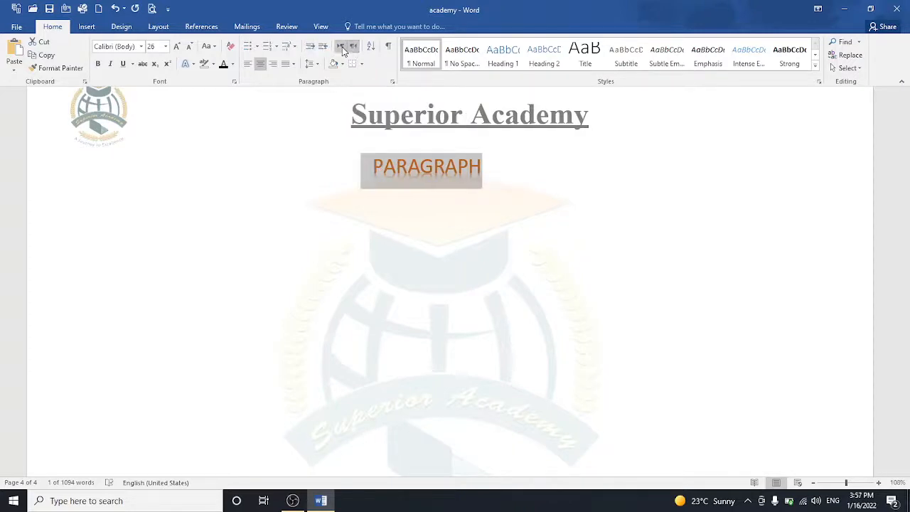
click(341, 47)
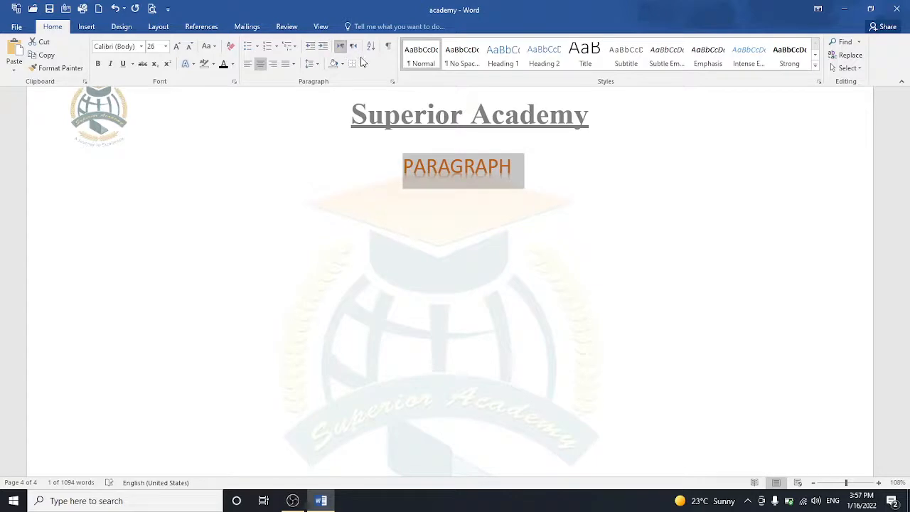
Step: Box the PARAGRAPH heading with All Borders and shade it solid black
click(361, 64)
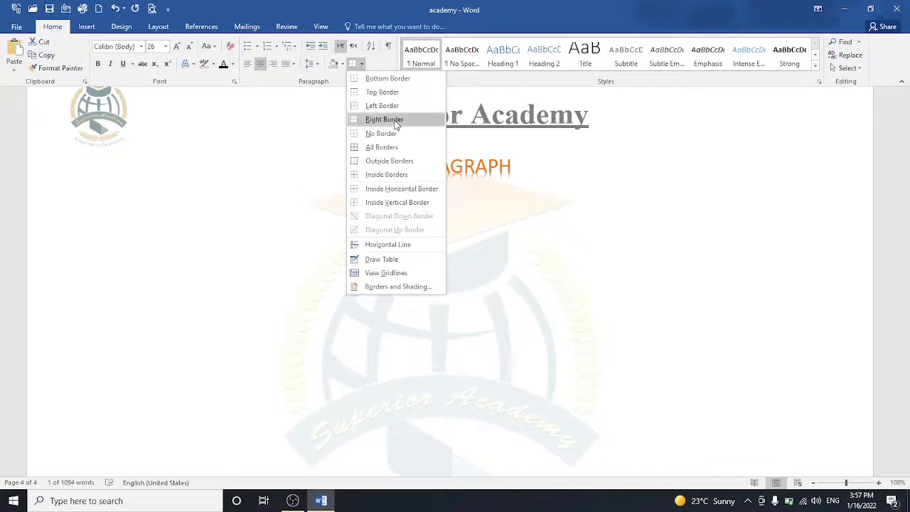
click(387, 80)
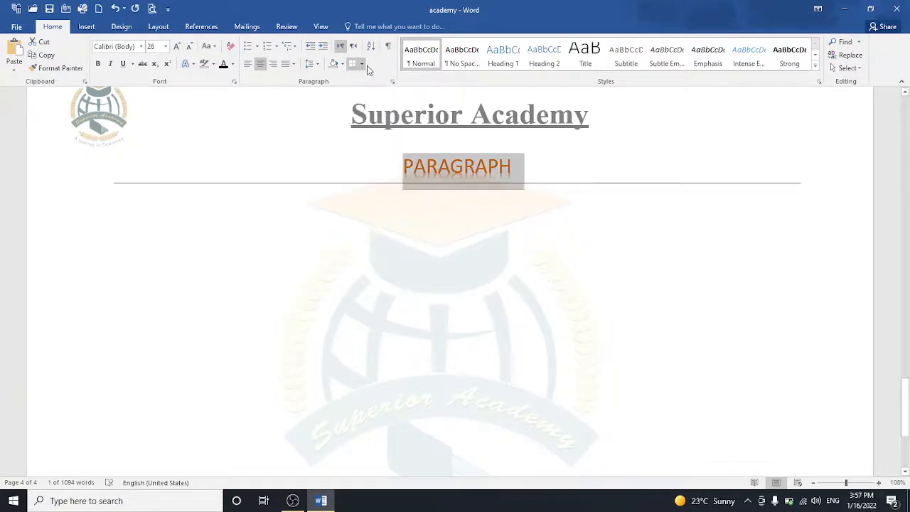
click(362, 65)
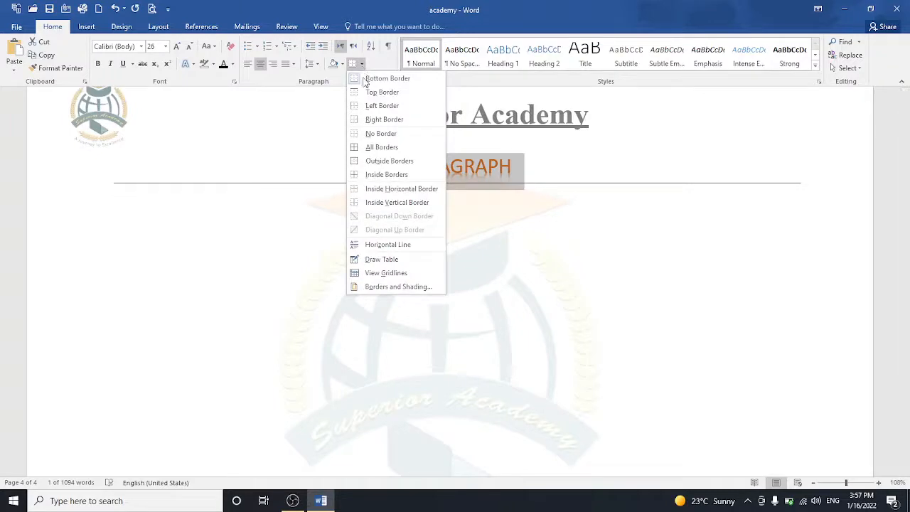
click(384, 151)
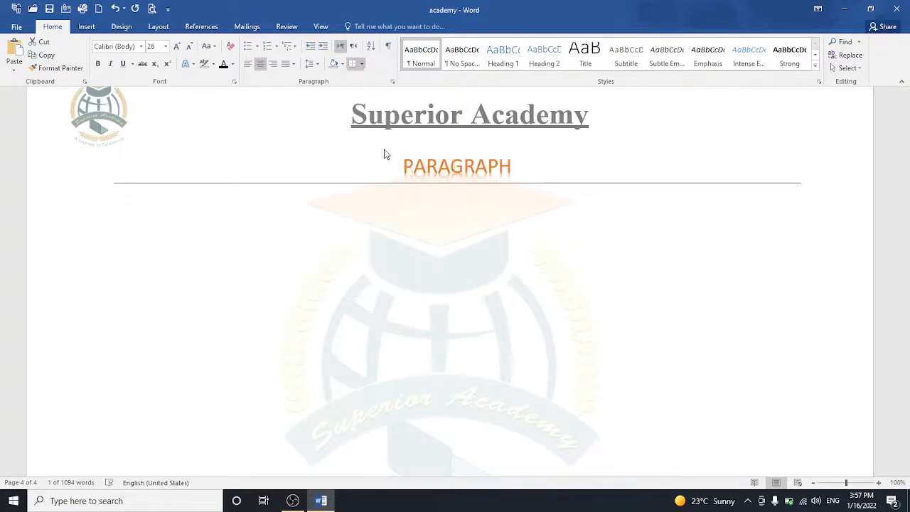
click(341, 64)
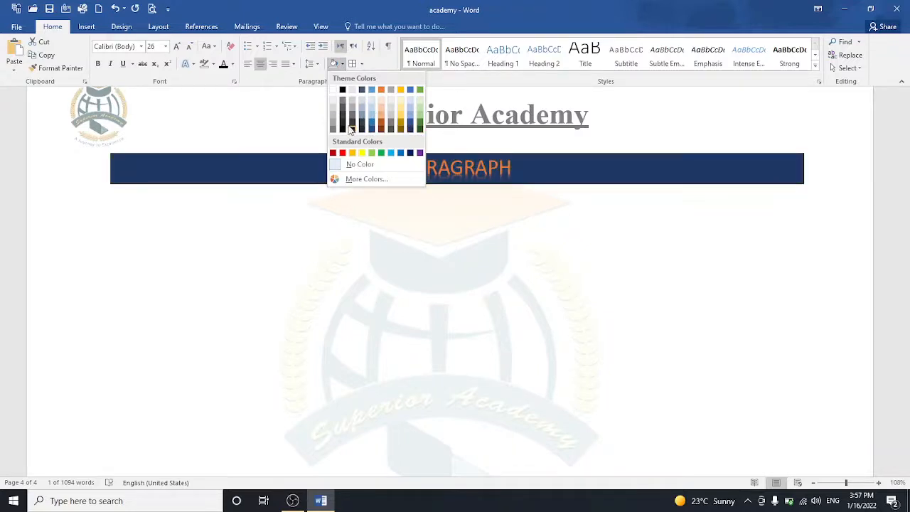
click(352, 131)
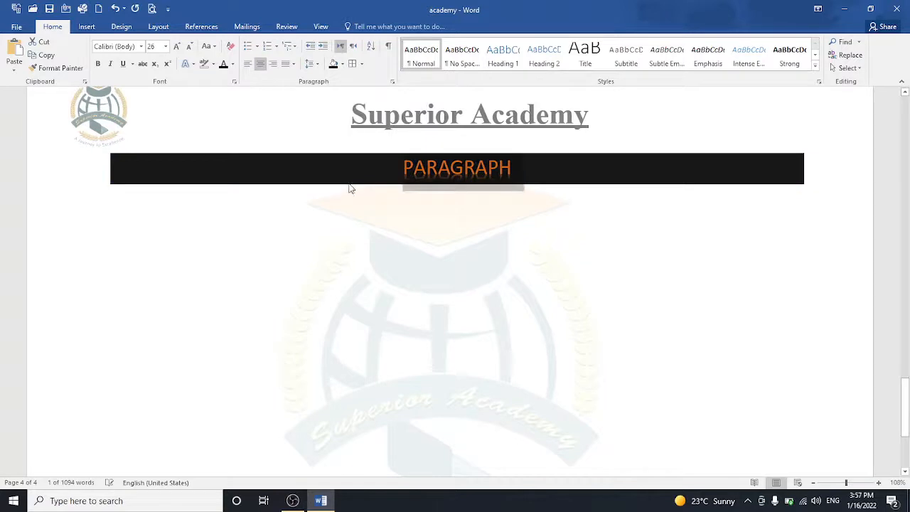
click(350, 206)
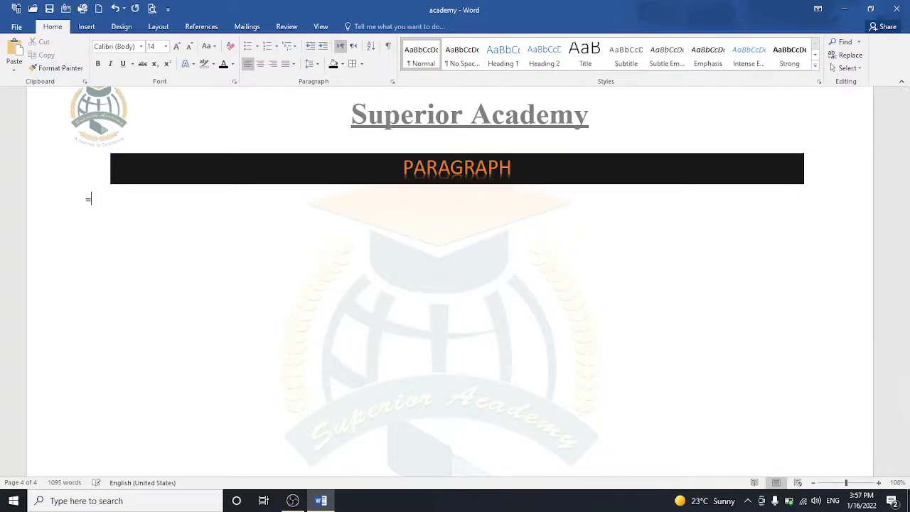
Step: Generate five =RAND() paragraphs under the heading and try centre, right and left alignment
text(=RAND())
key(Return)
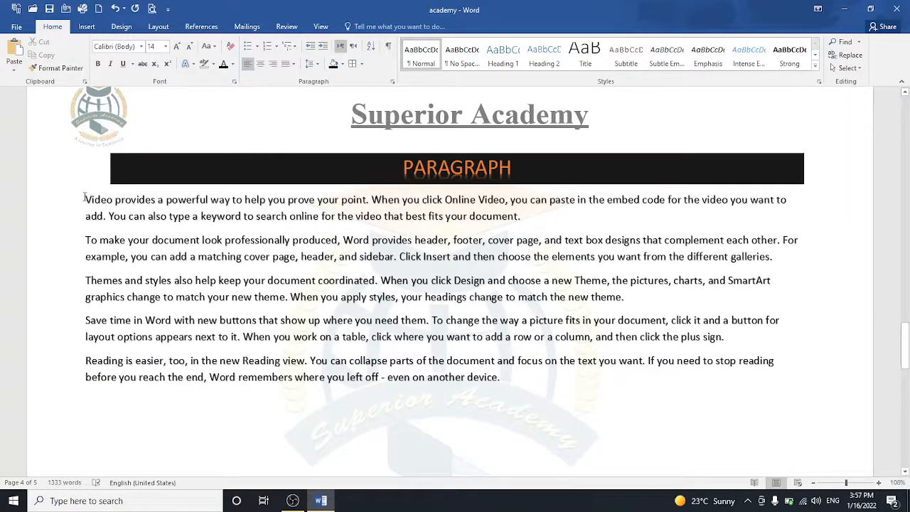
drag(83, 199, 527, 387)
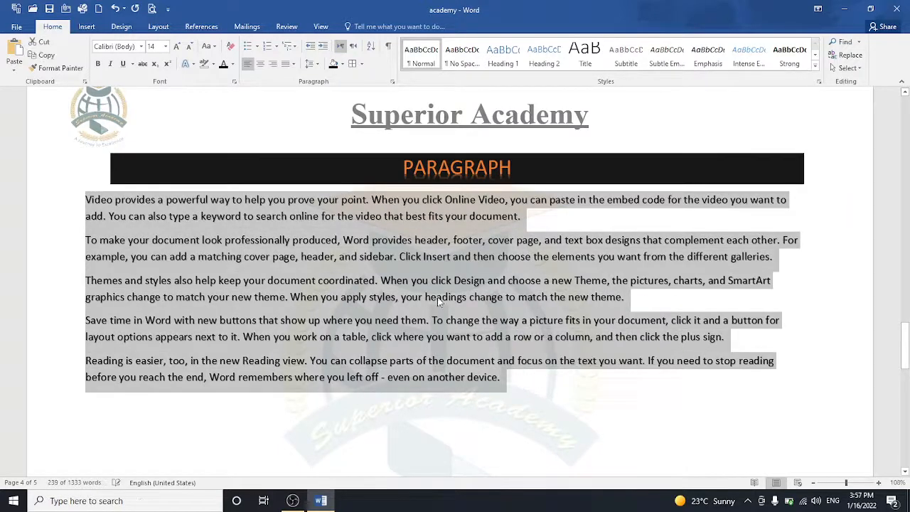
click(260, 63)
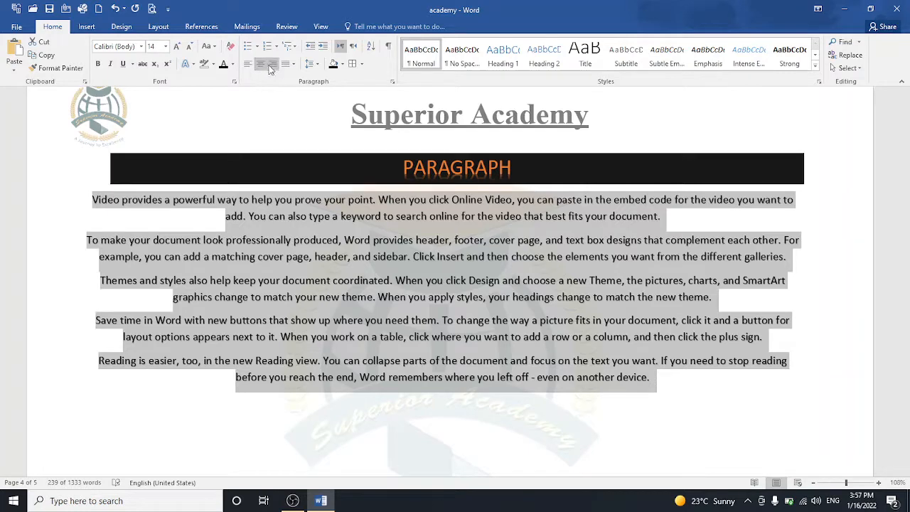
click(271, 65)
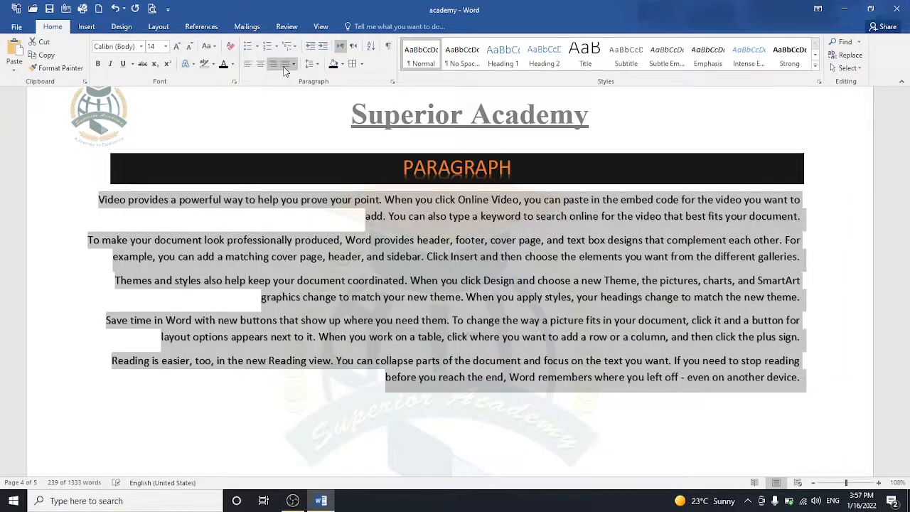
click(291, 64)
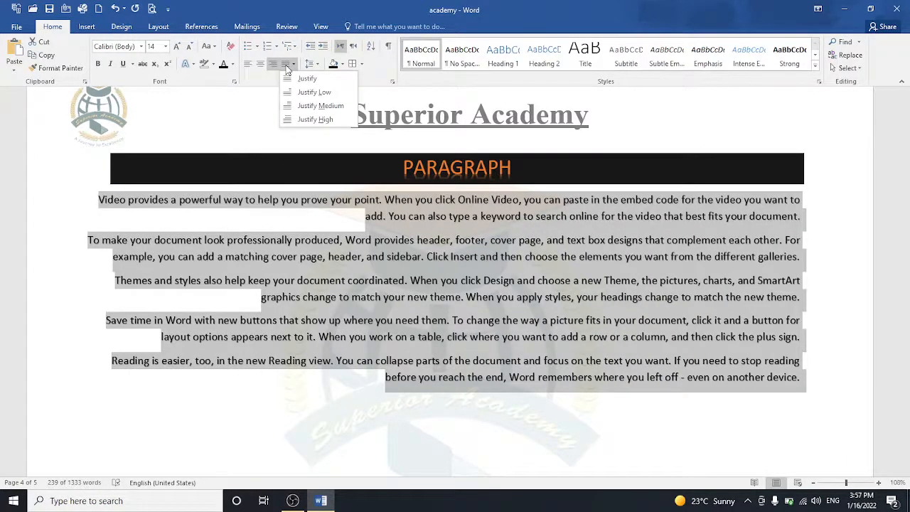
click(261, 64)
click(260, 64)
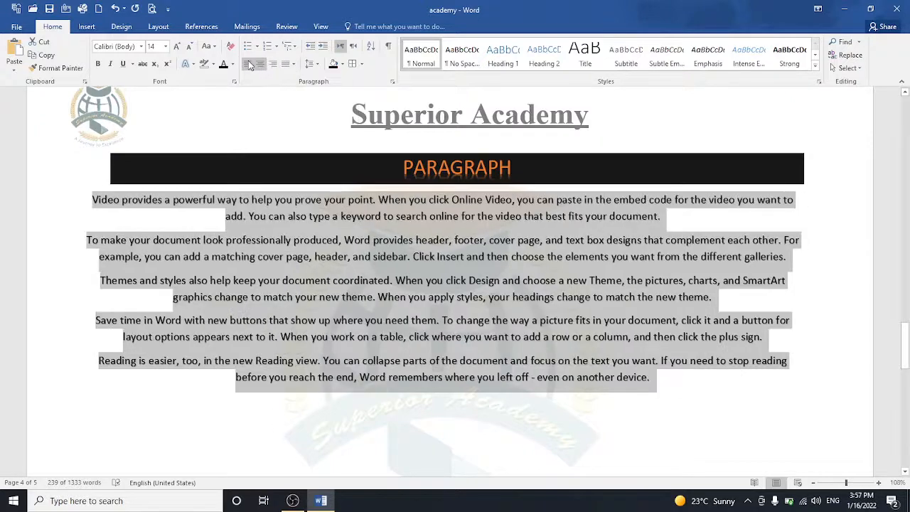
click(247, 65)
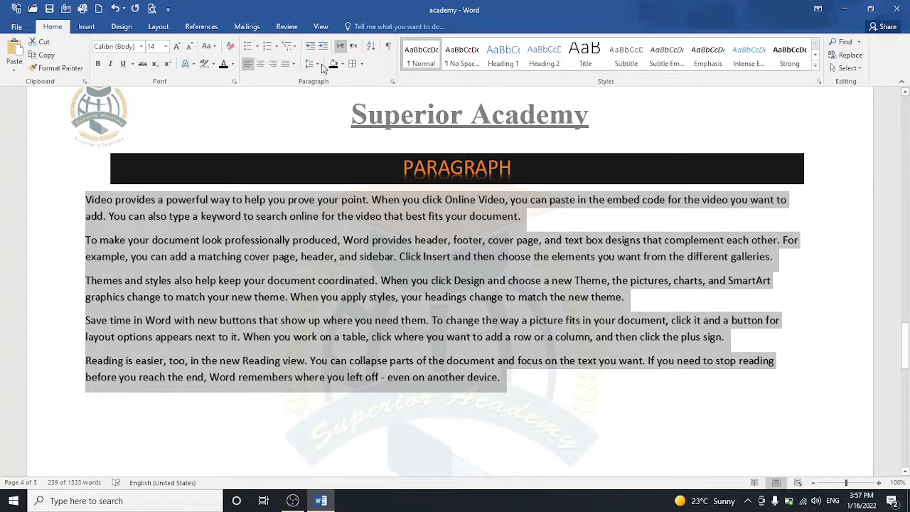
Step: Justify the paragraphs, trying Justify High before settling on Justify Low
click(292, 64)
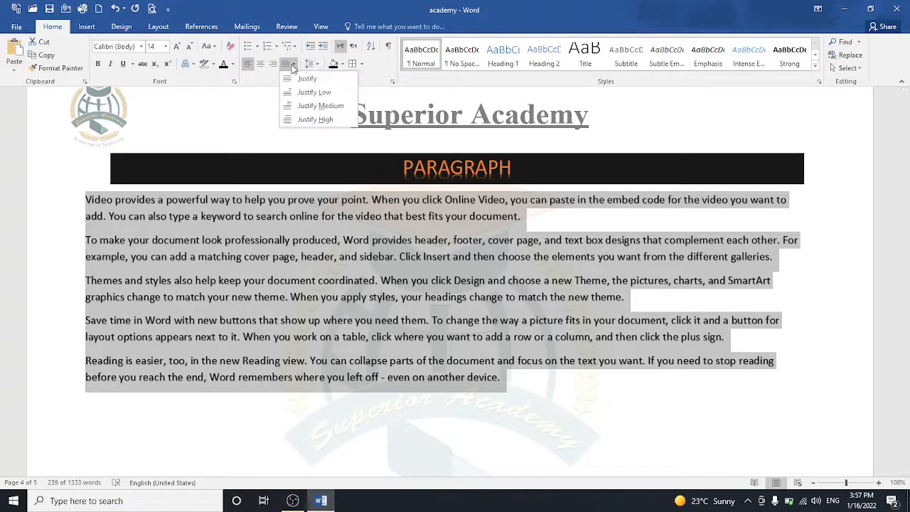
click(310, 105)
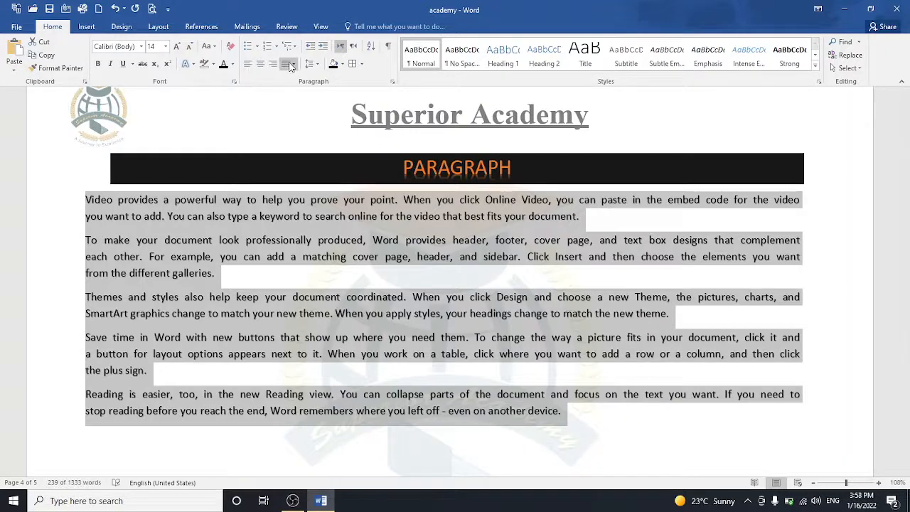
click(293, 64)
click(299, 120)
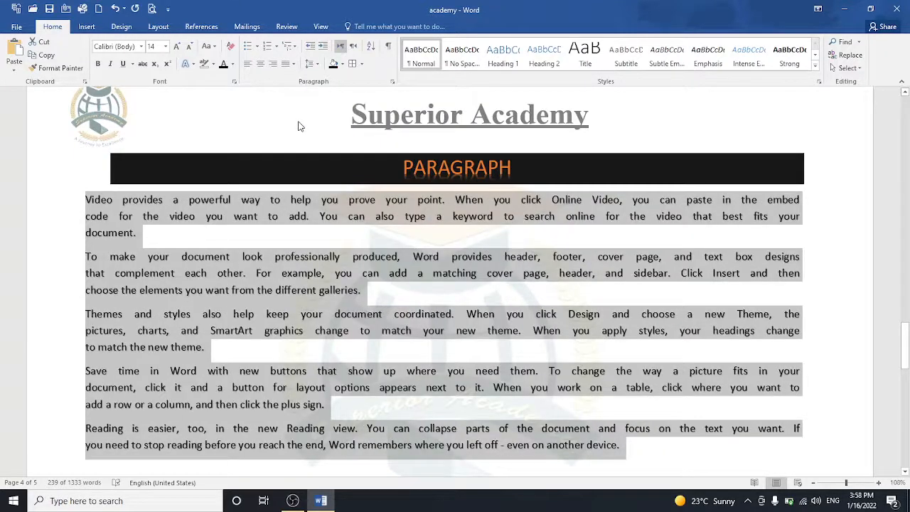
click(293, 65)
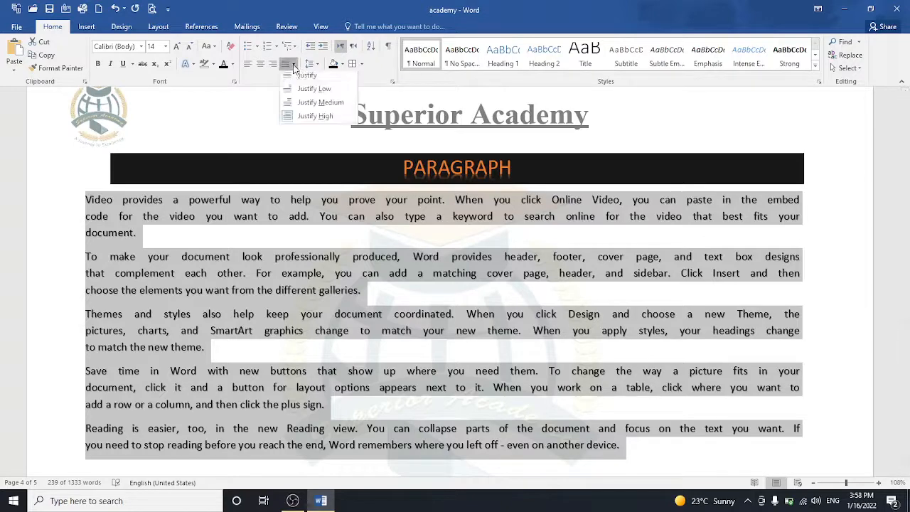
click(304, 93)
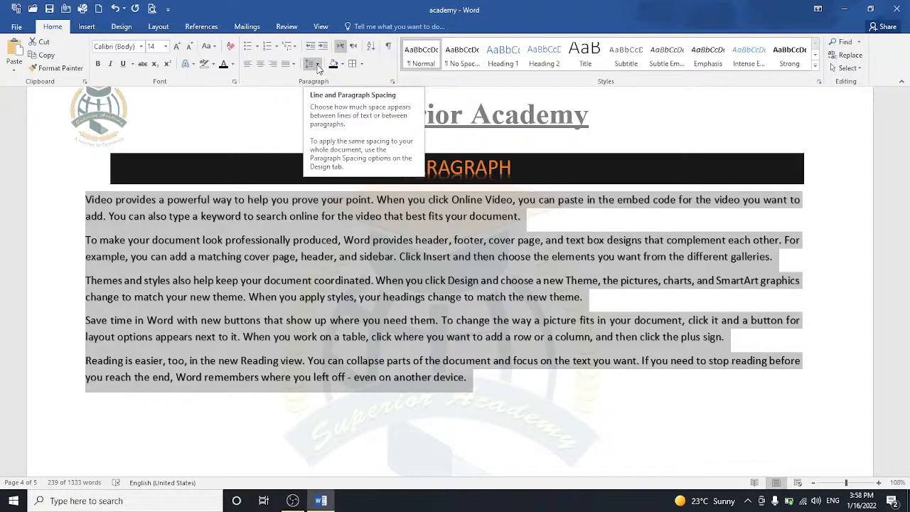
Step: Choose 1.15 from Line and Paragraph Spacing for the selected sample paragraphs
click(317, 66)
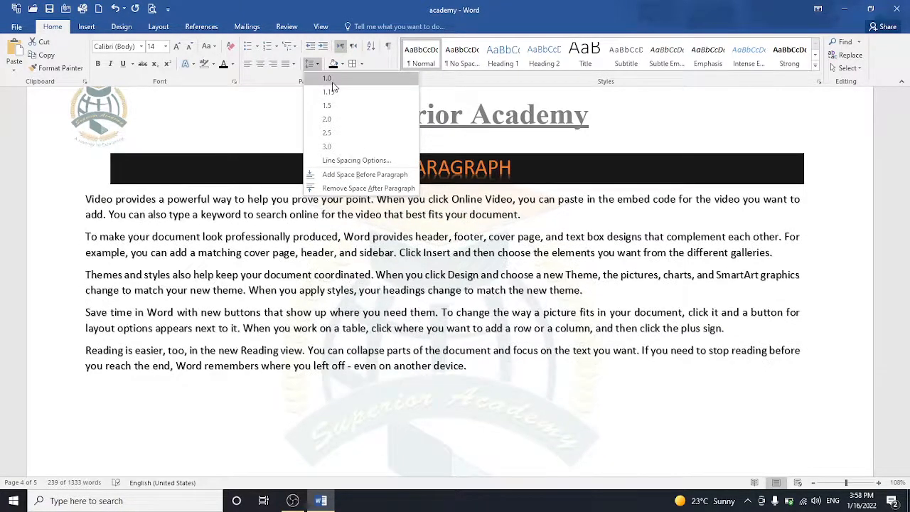
click(334, 94)
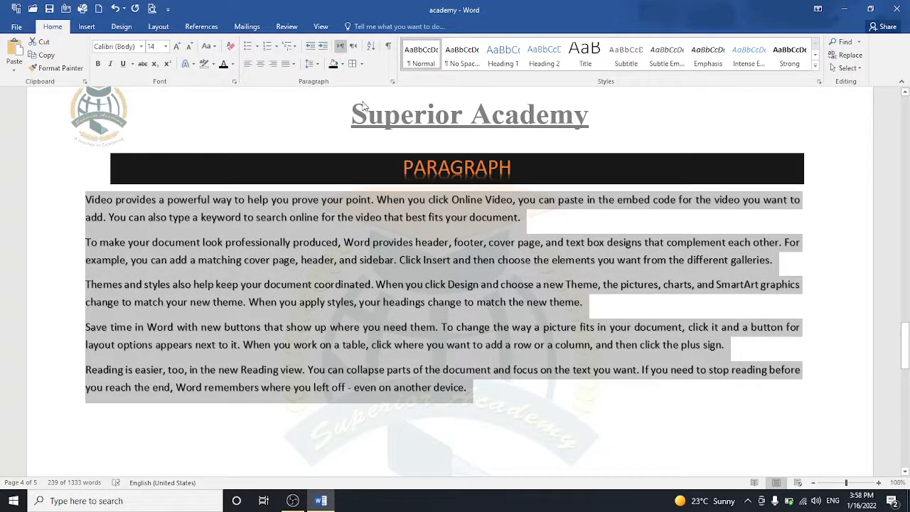
Step: Turn on Show/Hide ¶ and add a new tab-indented line after the first sample paragraph
click(389, 47)
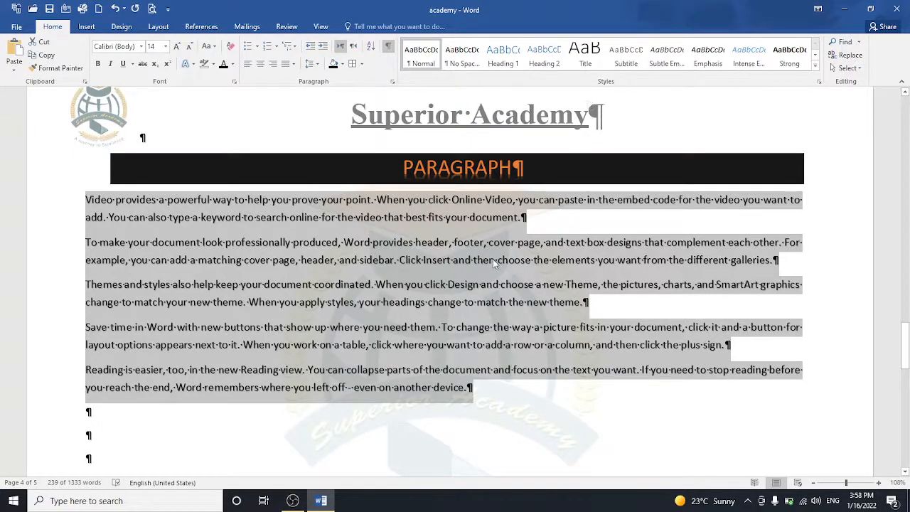
click(524, 218)
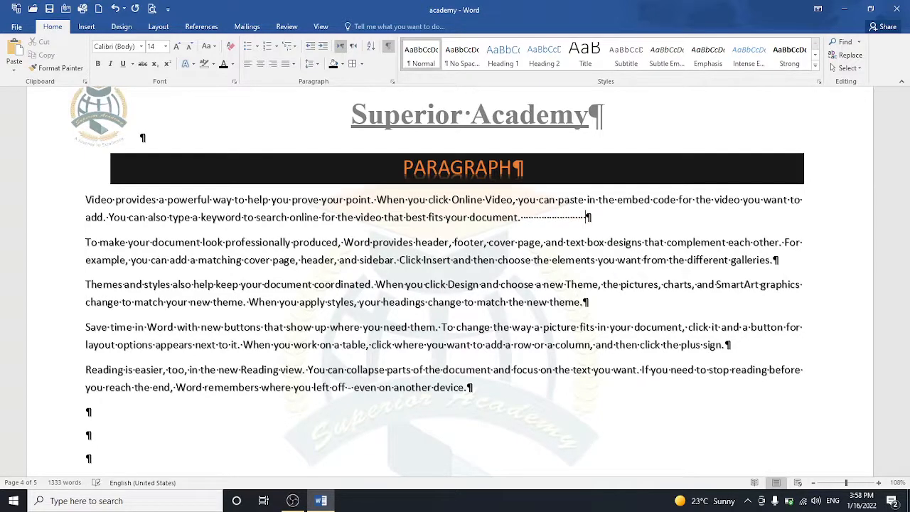
key(Return)
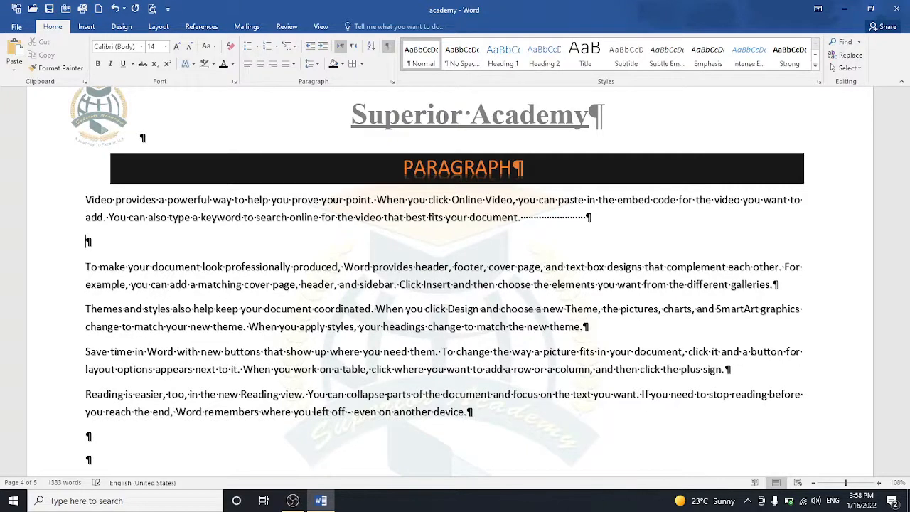
key(Tab)
key(Tab)
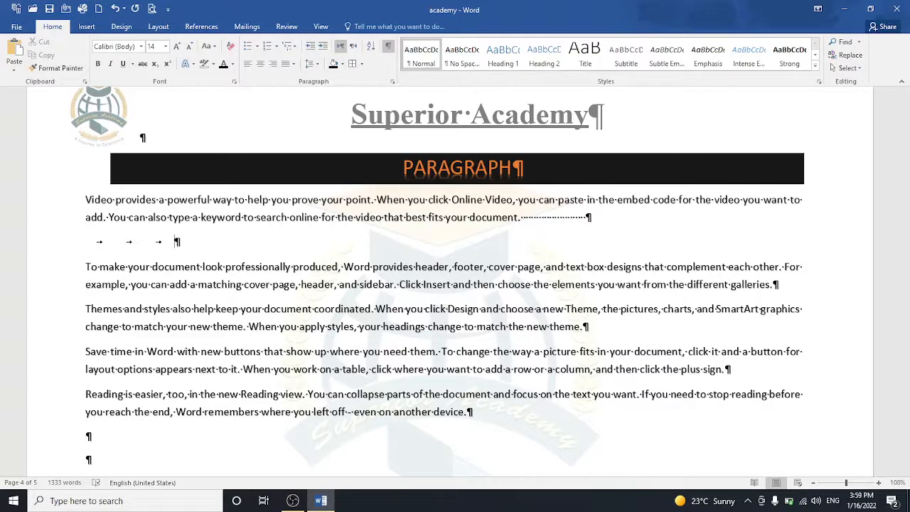
Step: Hide formatting marks and delete the empty tabbed line after the first paragraph
click(390, 51)
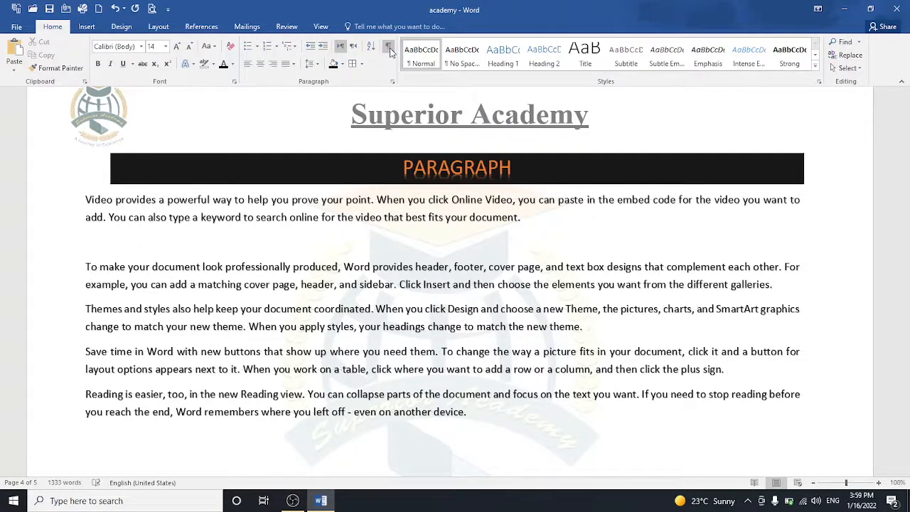
click(389, 52)
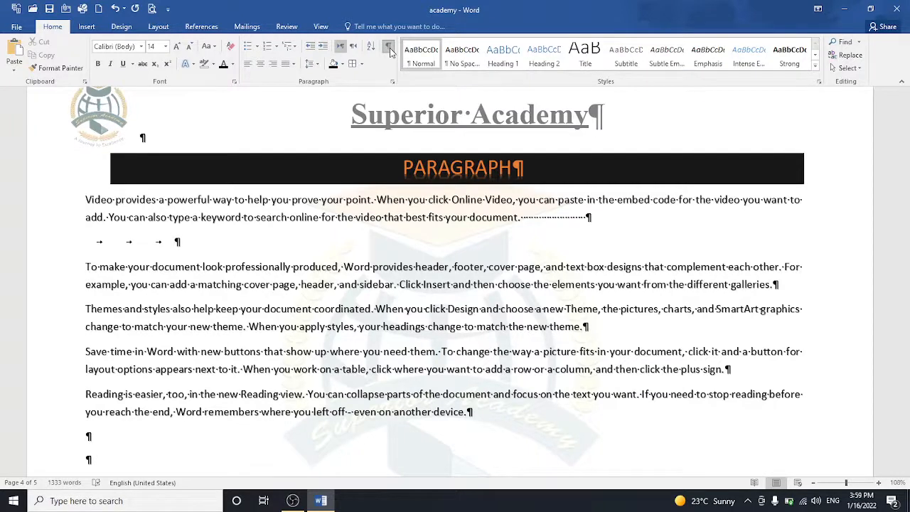
click(389, 52)
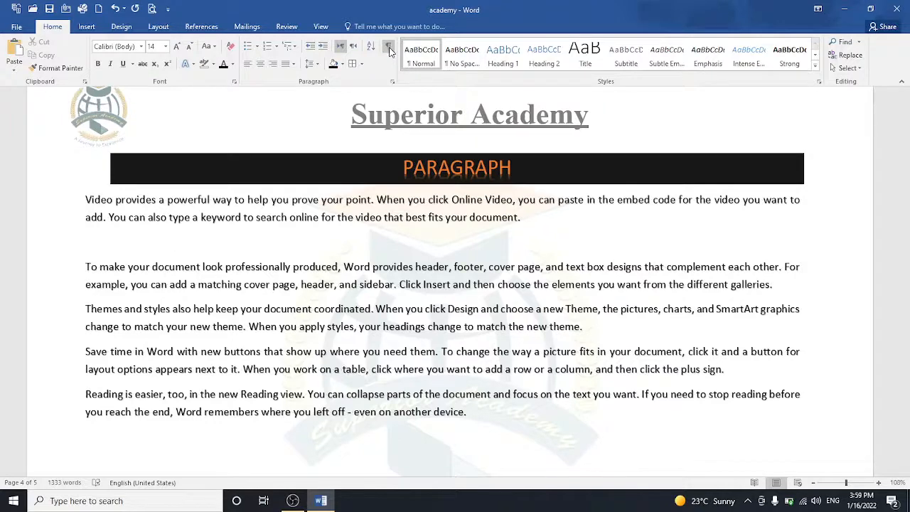
key(BackSpace)
key(BackSpace)
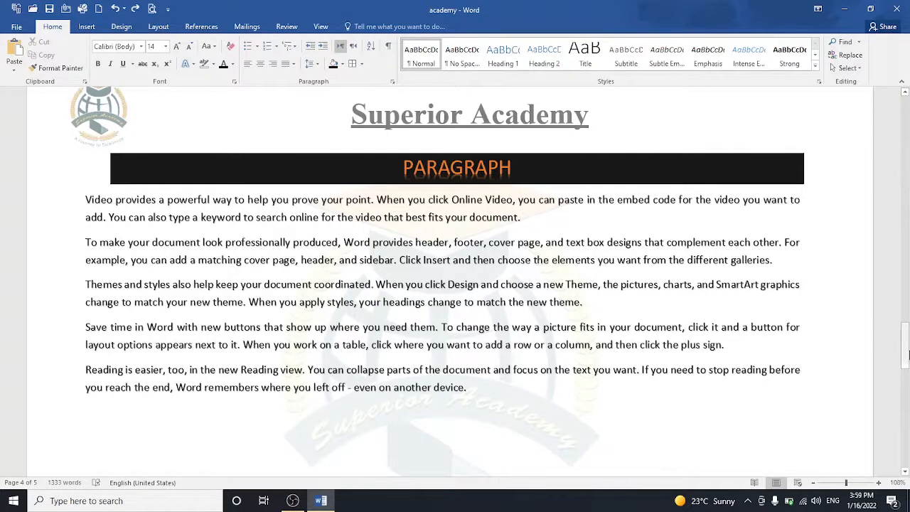
Step: Type NIMRA, AMNA, ZOHA and NADIA one per line below the last paragraph, then select them
drag(907, 354, 908, 373)
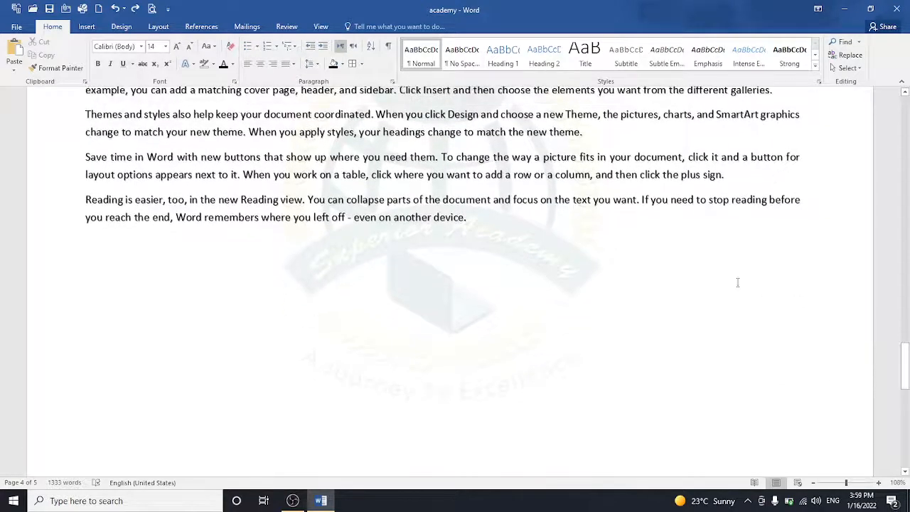
key(Return)
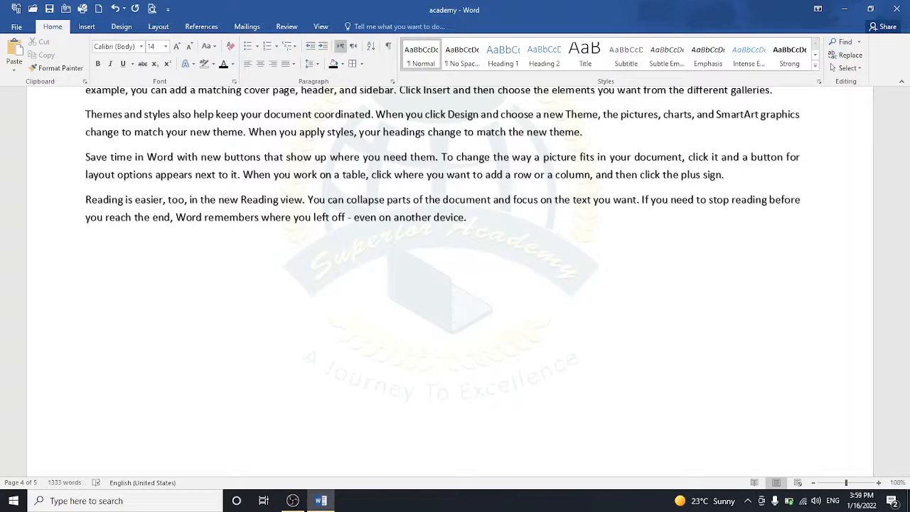
text(NIMRA)
key(Return)
text(AMNA)
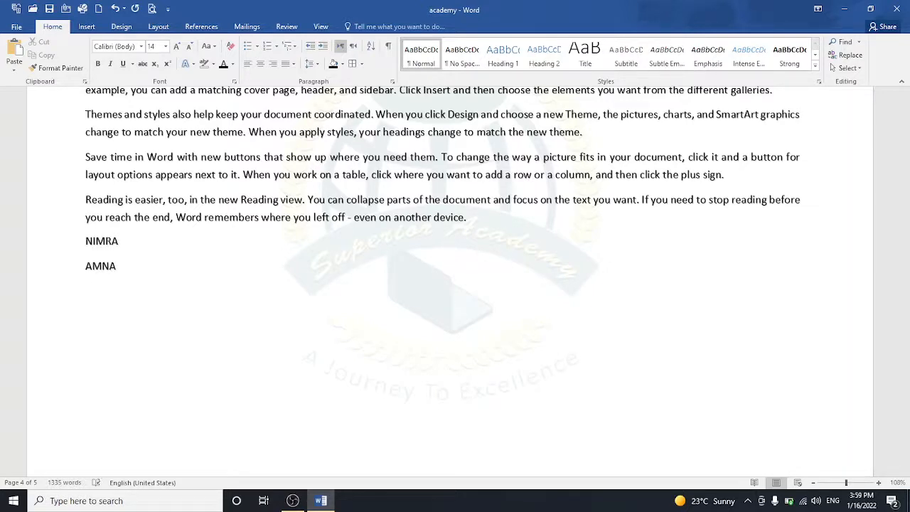
key(Return)
text(ZOHA )
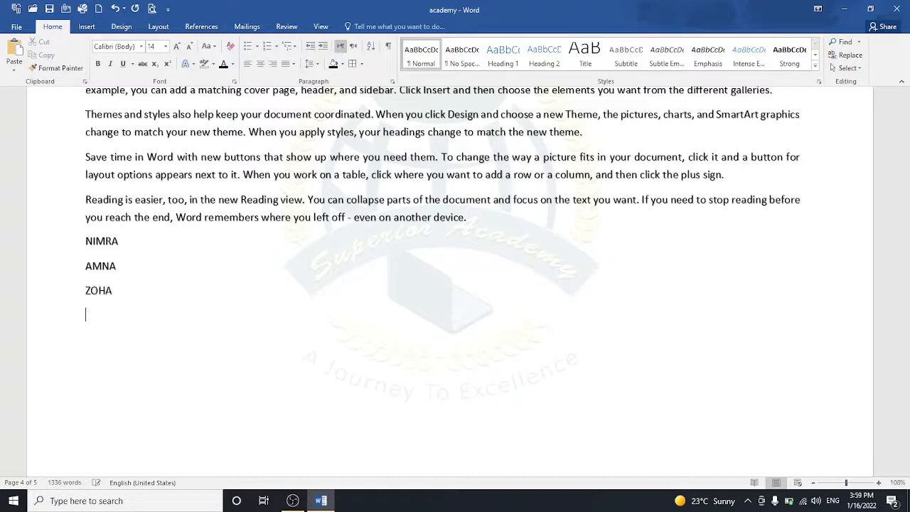
text(NADIA)
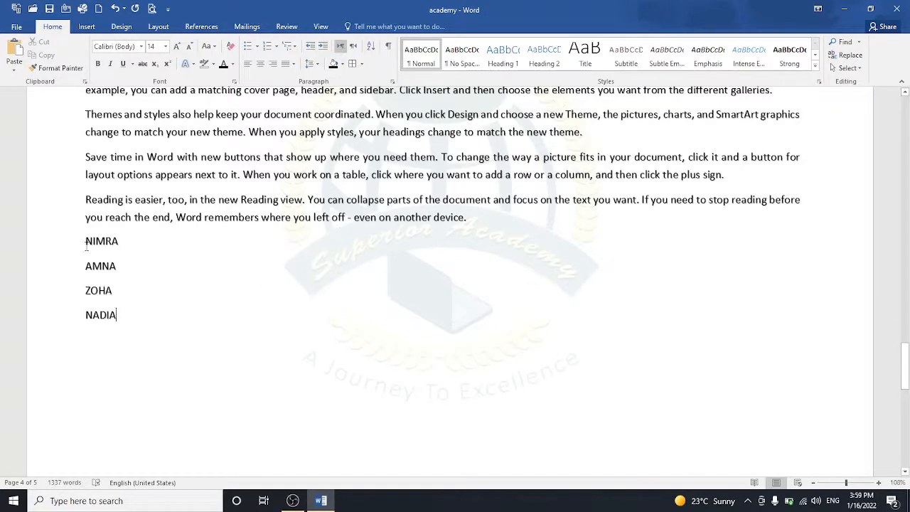
drag(86, 241, 122, 318)
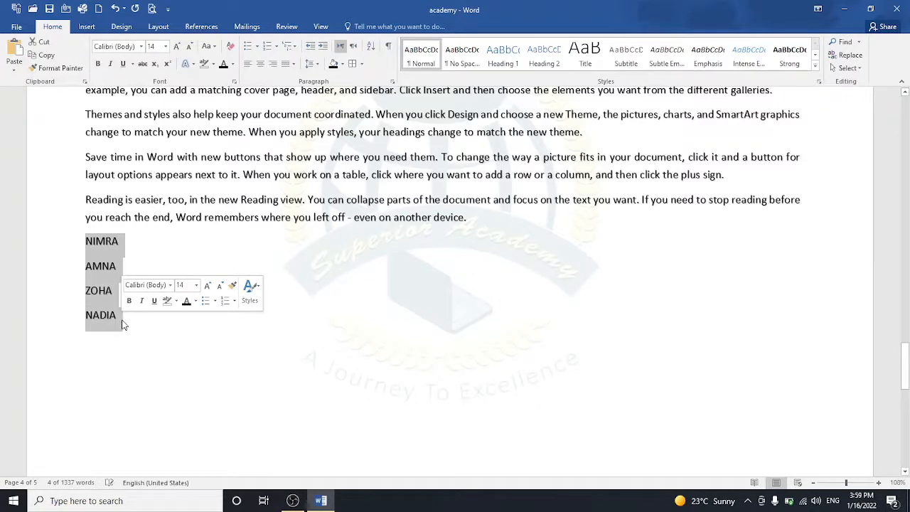
Step: Sort the selected names ascending by Headings as Text
click(372, 46)
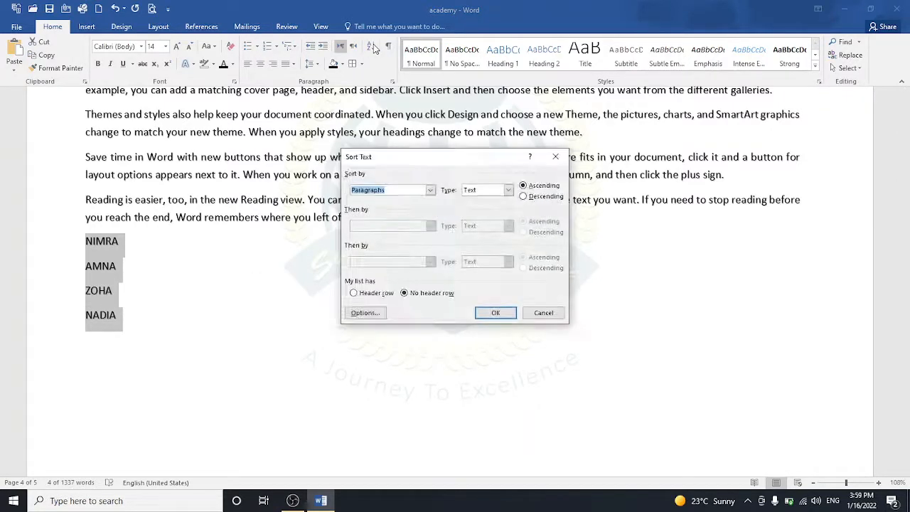
click(429, 190)
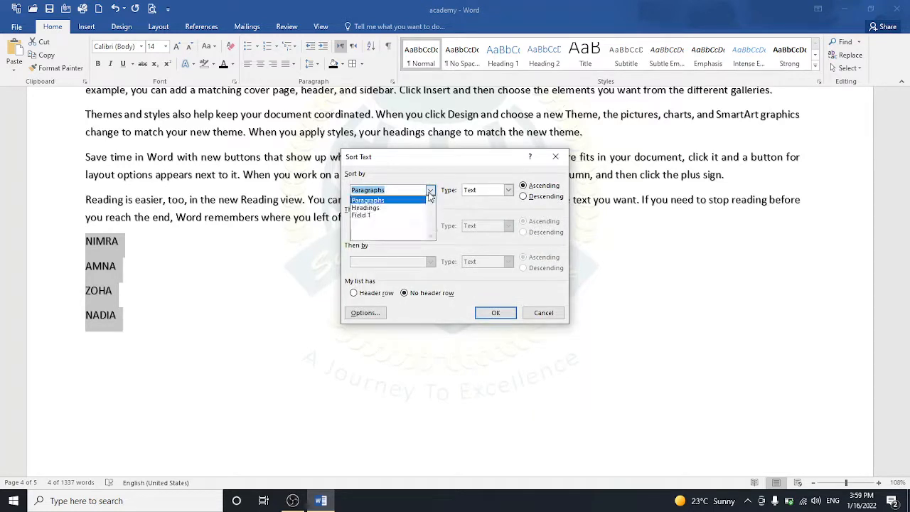
click(417, 208)
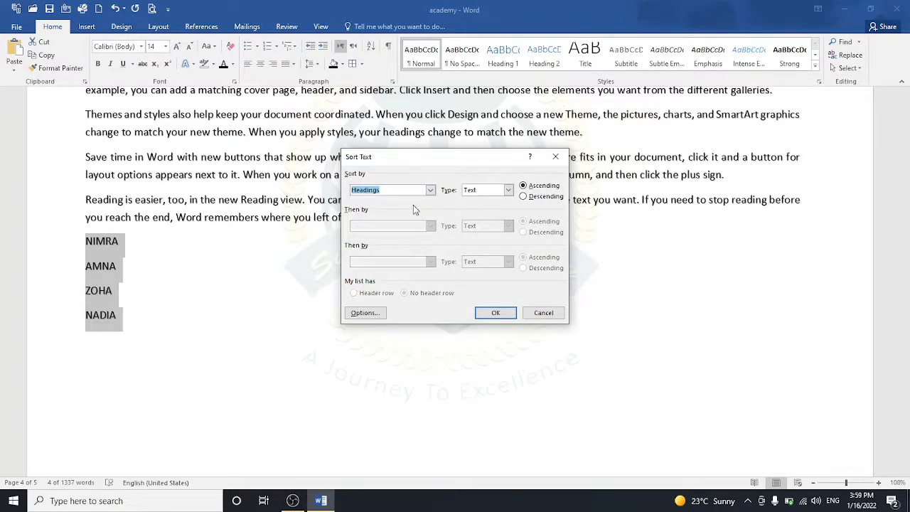
click(508, 190)
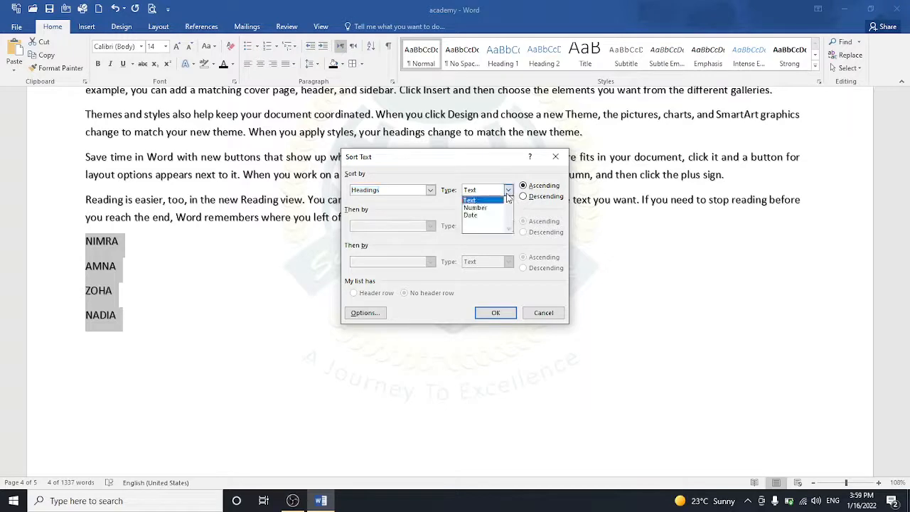
click(507, 199)
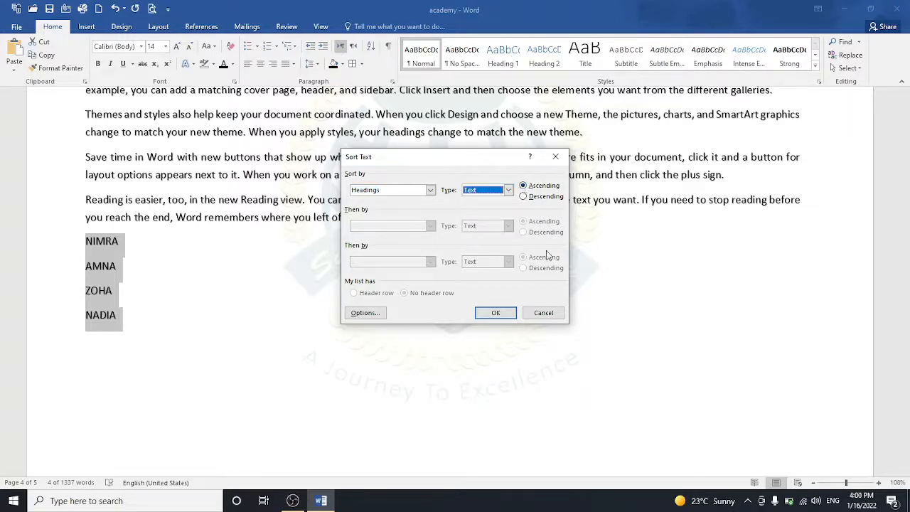
click(502, 311)
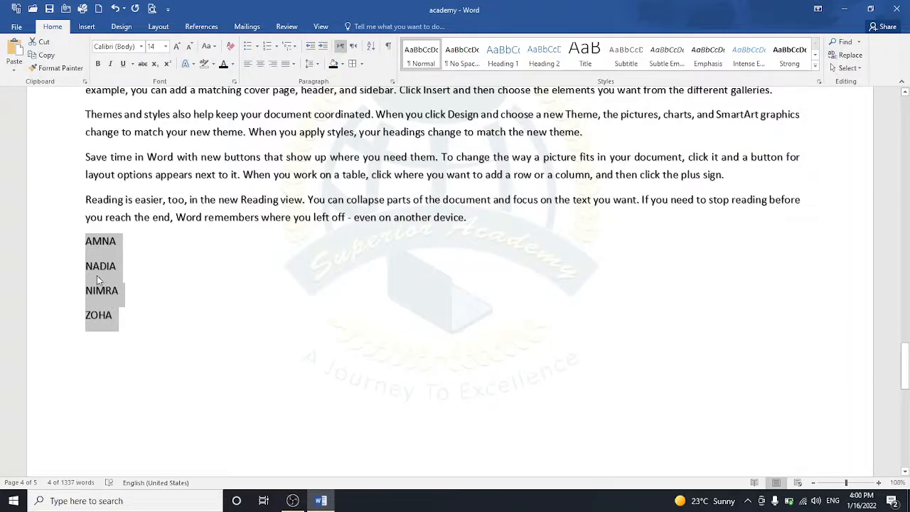
Step: Add an empty line after the last name in the sorted list
click(115, 315)
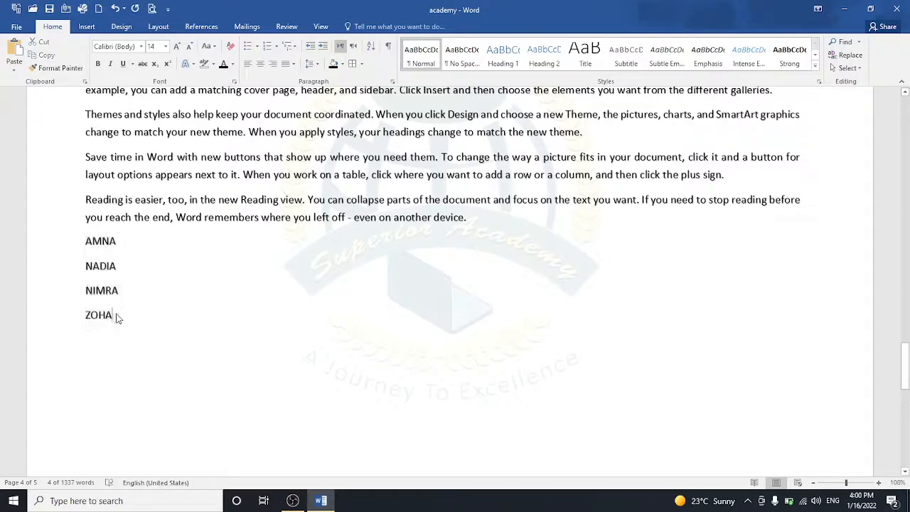
click(142, 241)
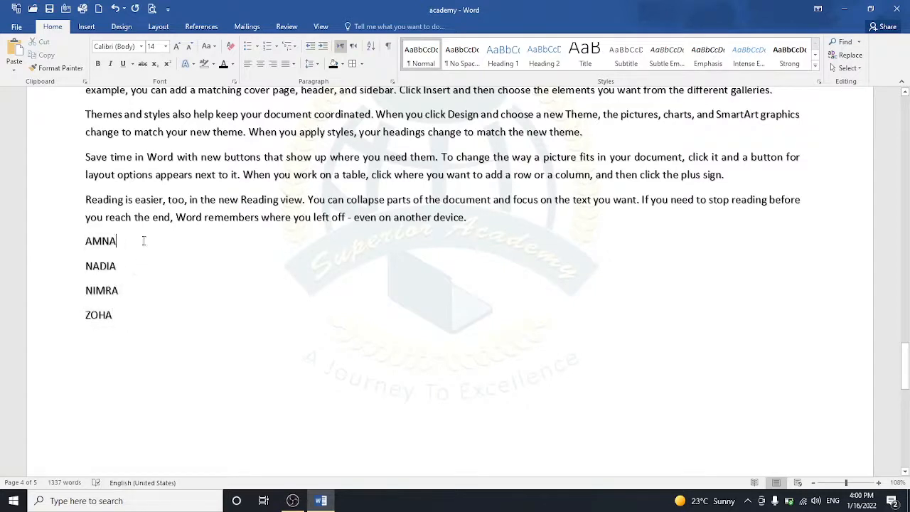
click(125, 313)
key(Return)
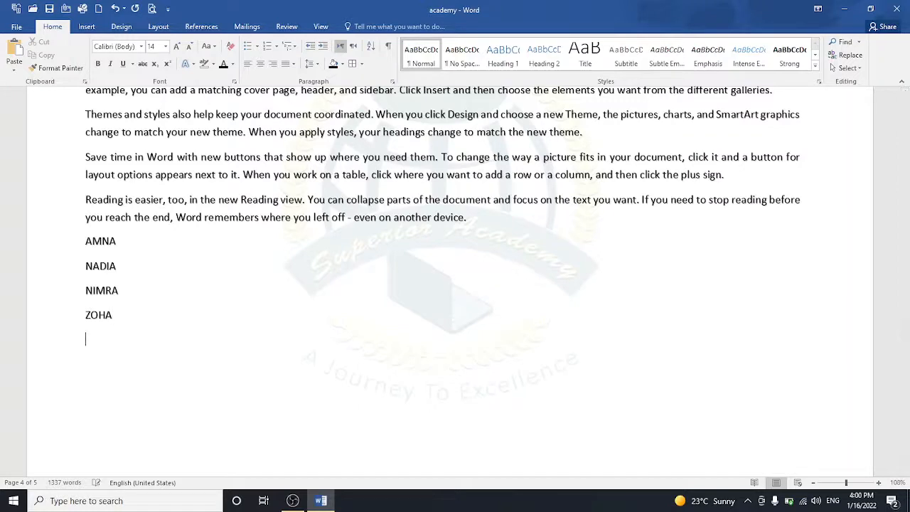
text(1)
key(Return)
text(6)
key(Return)
text(8)
key(Return)
text(9)
scroll(156, 451, down, 3)
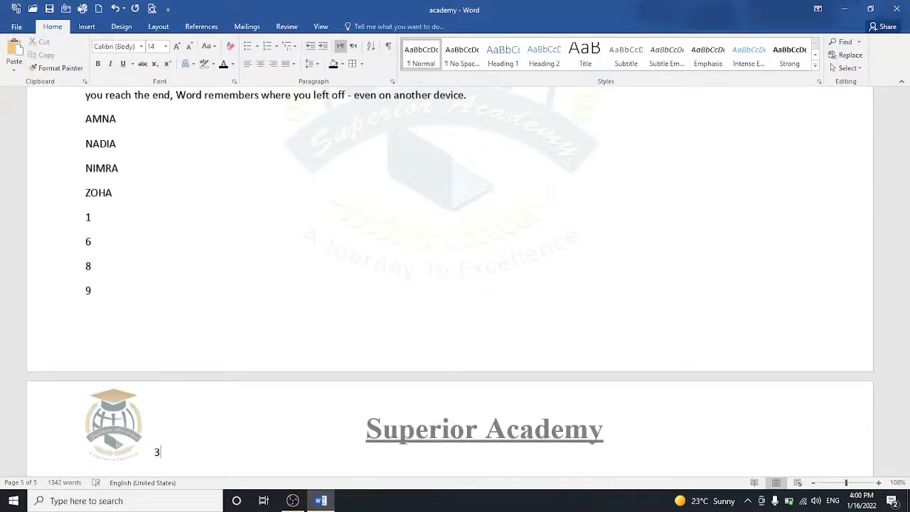
drag(83, 216, 113, 348)
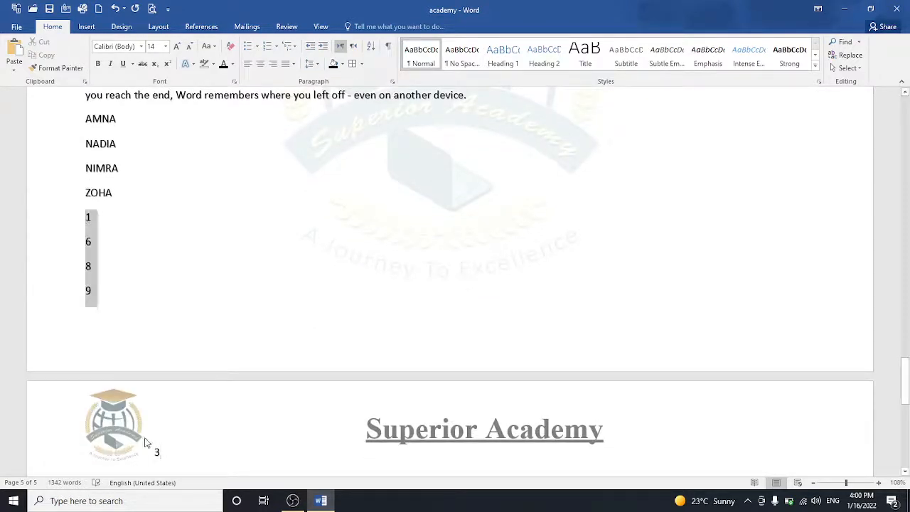
drag(155, 454, 164, 460)
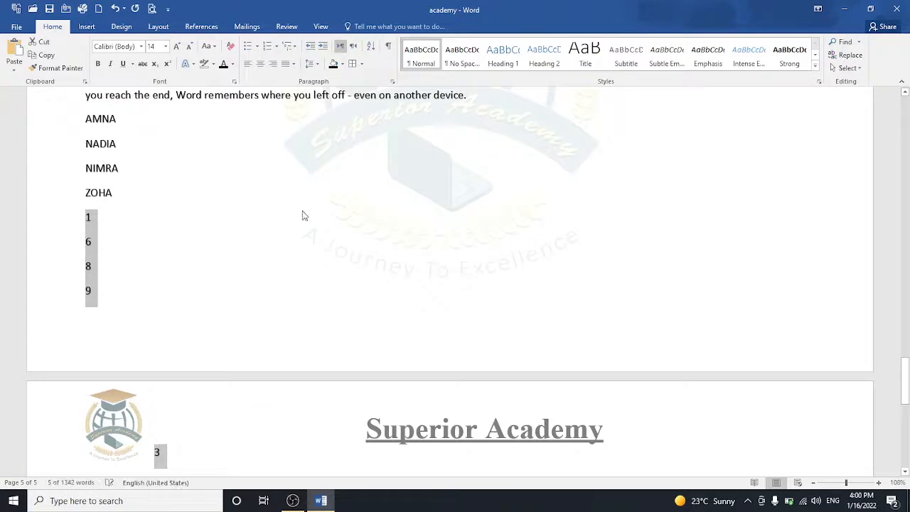
click(370, 46)
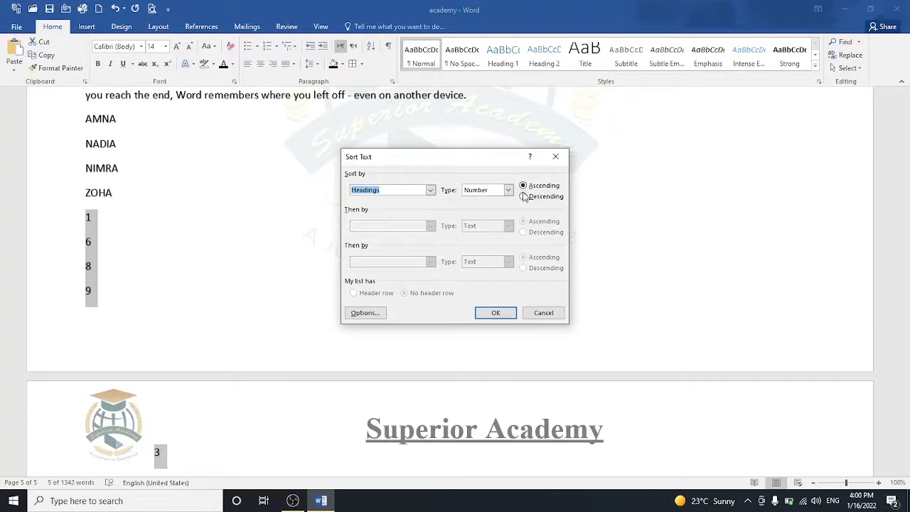
click(495, 312)
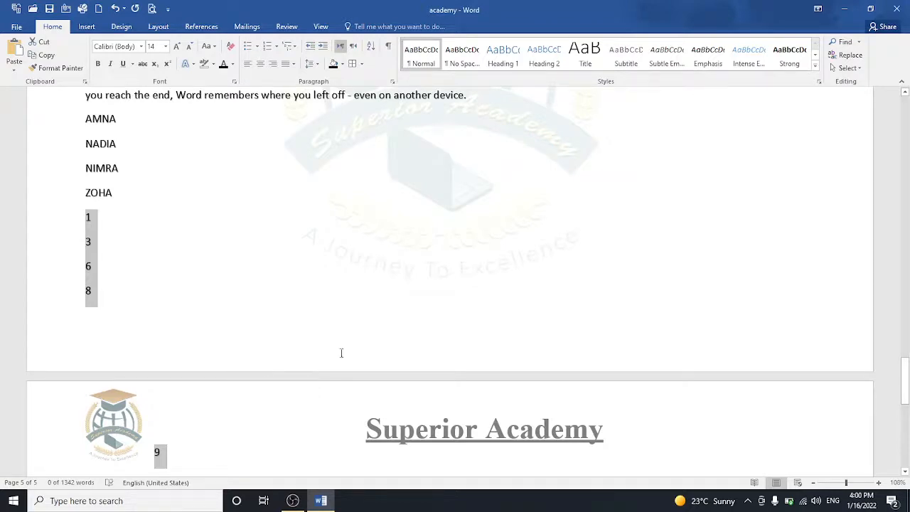
key(Delete)
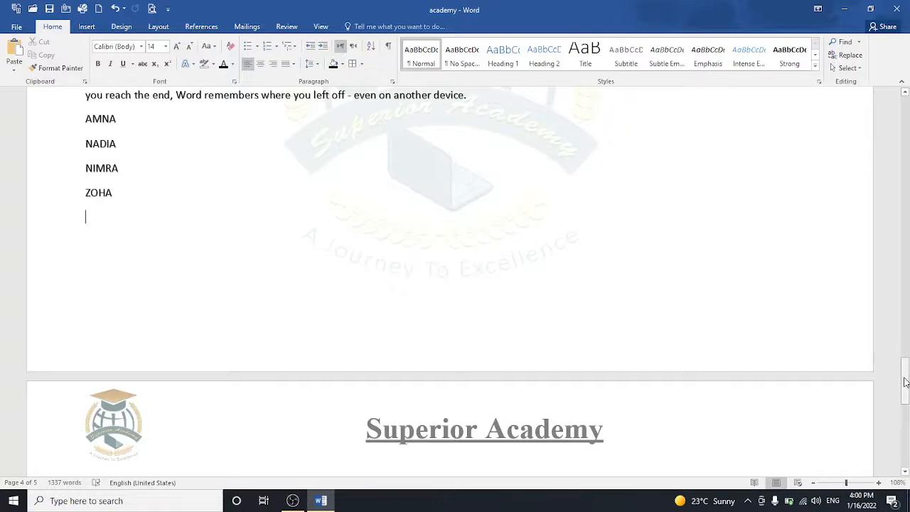
Step: Add a CHAPTER 1 heading in Heading 1 style
drag(904, 382, 904, 417)
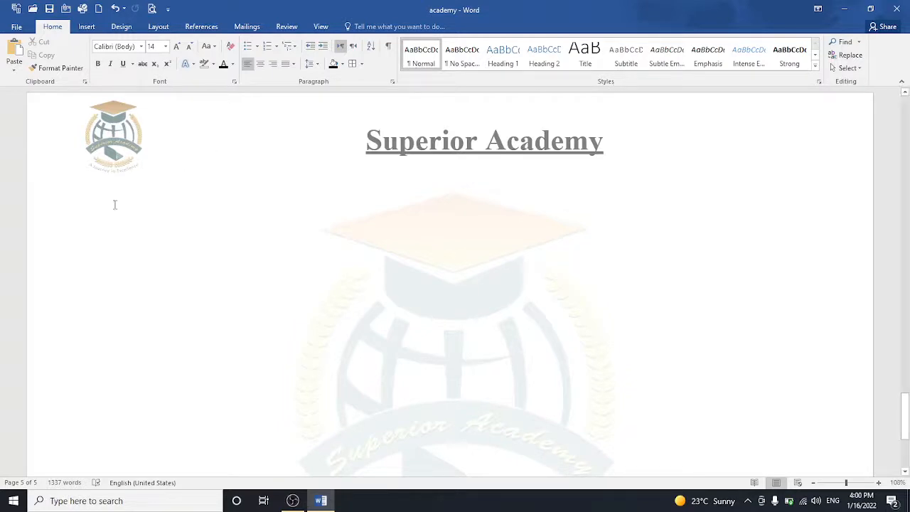
click(498, 66)
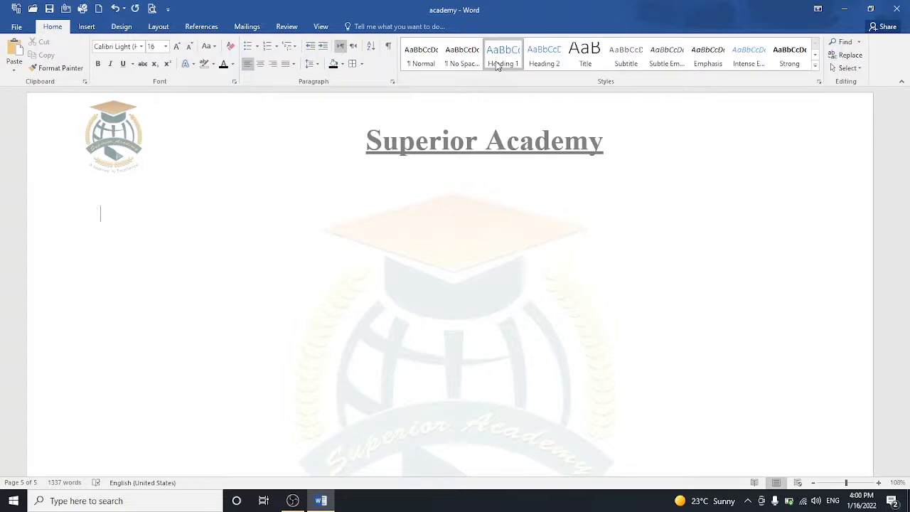
text(CHAPTER 1)
key(Return)
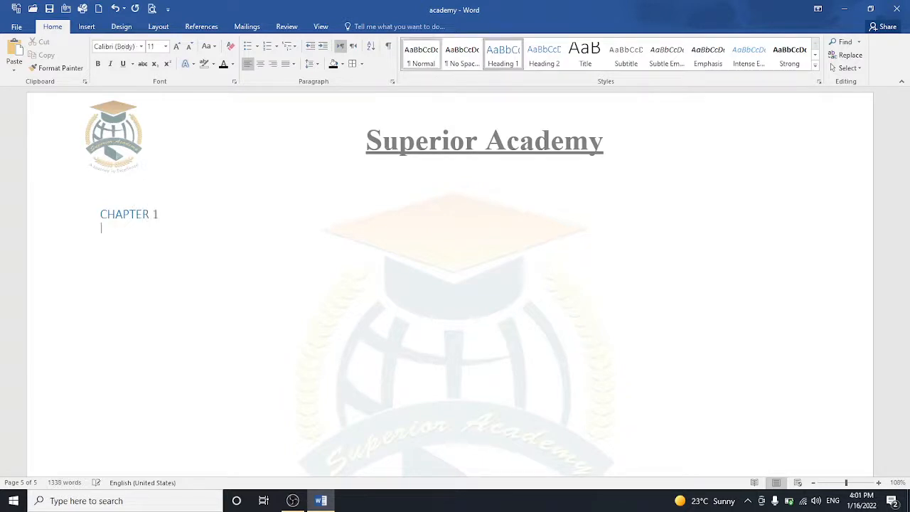
Step: Add CHAPTER2 as Heading 2 and CHAPTER3 as Heading 3, ending on a new line
click(556, 57)
text(CHA)
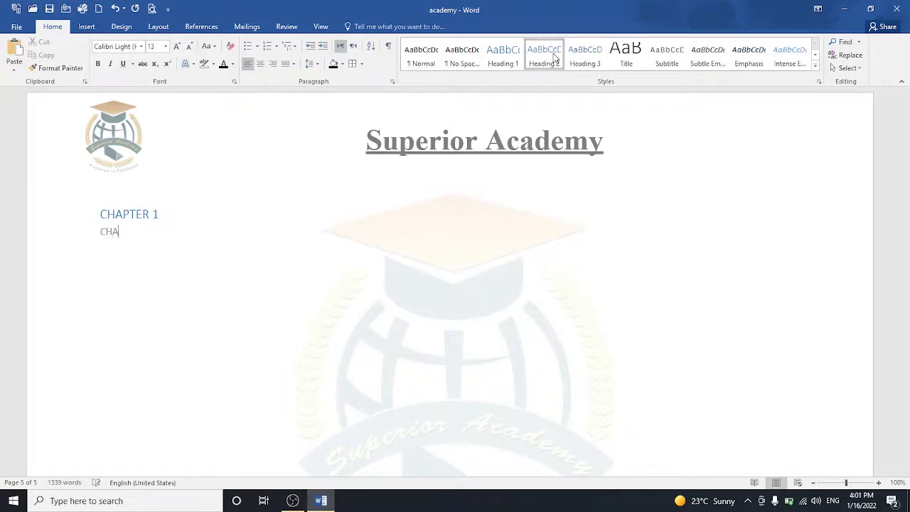
text(PTER2)
key(Return)
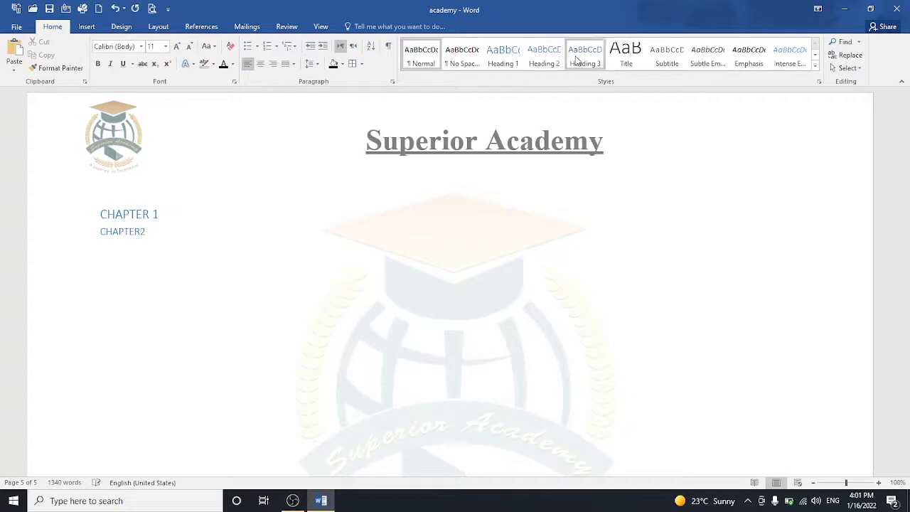
click(578, 60)
text(CHA)
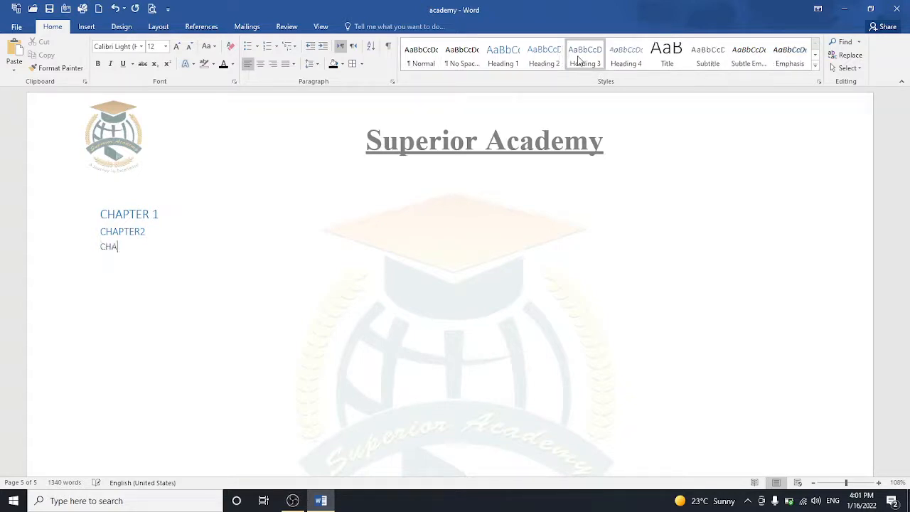
text(PTER3)
key(Return)
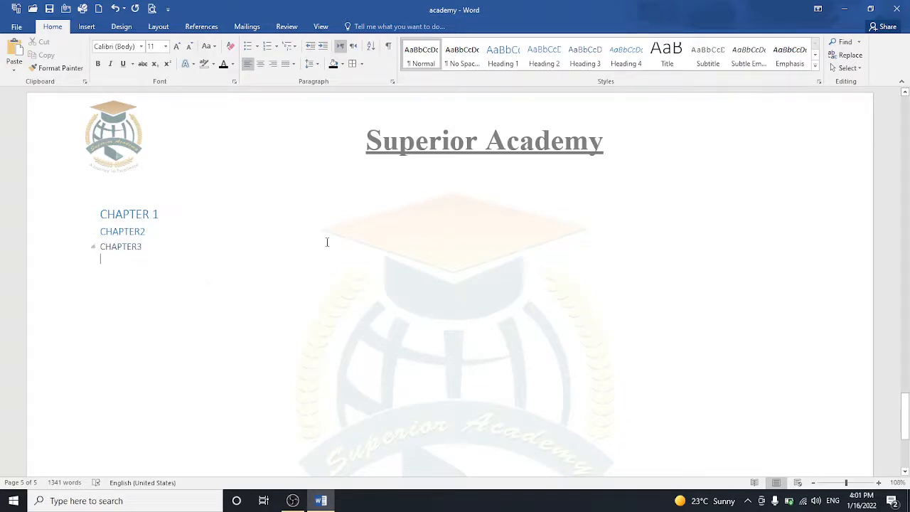
Step: In the Navigation pane, jump to CHAPTER 1 and CHAPTER3 headings, then to page 3's thumbnail
click(845, 42)
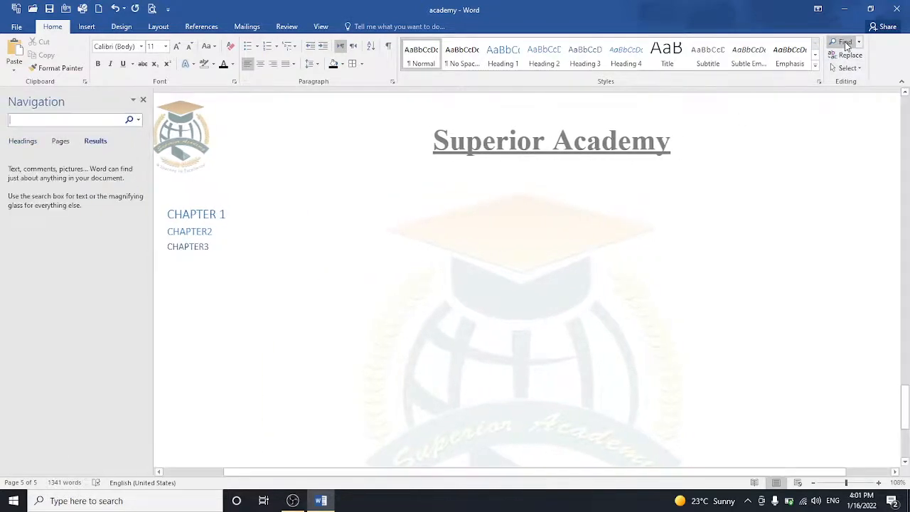
click(62, 142)
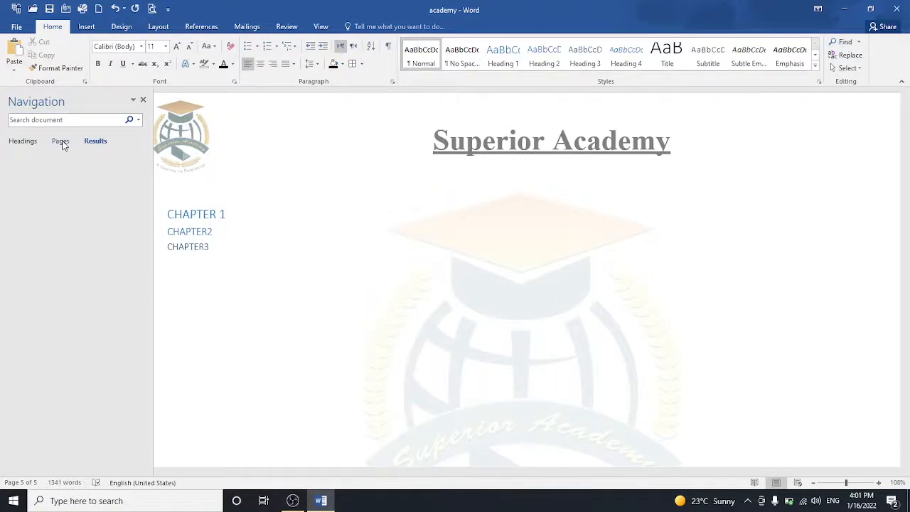
click(25, 142)
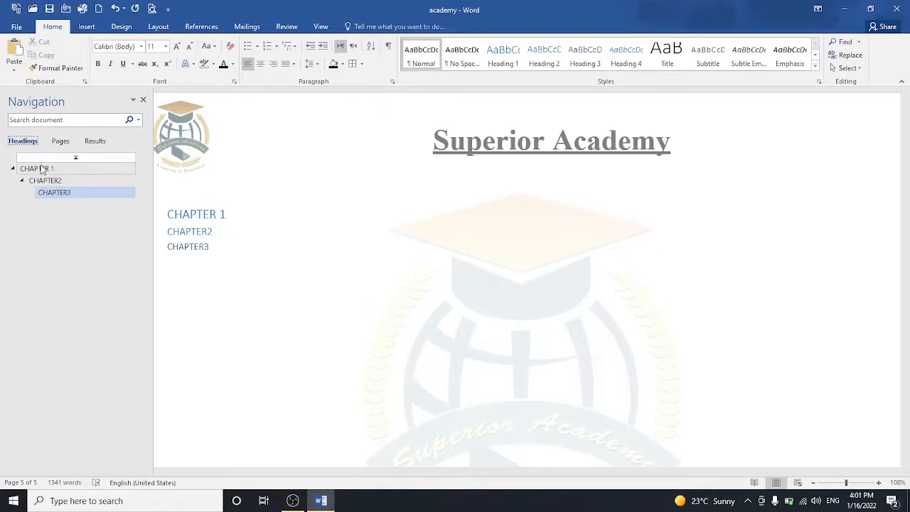
click(42, 169)
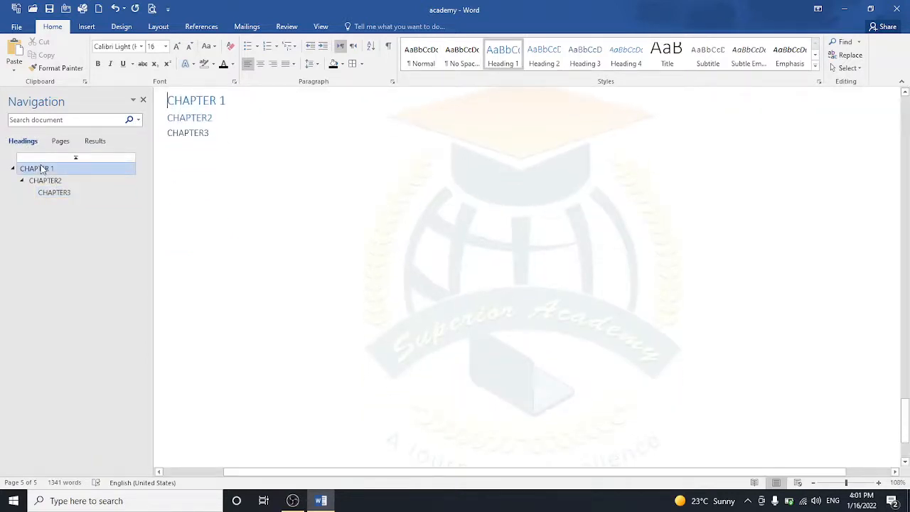
click(55, 192)
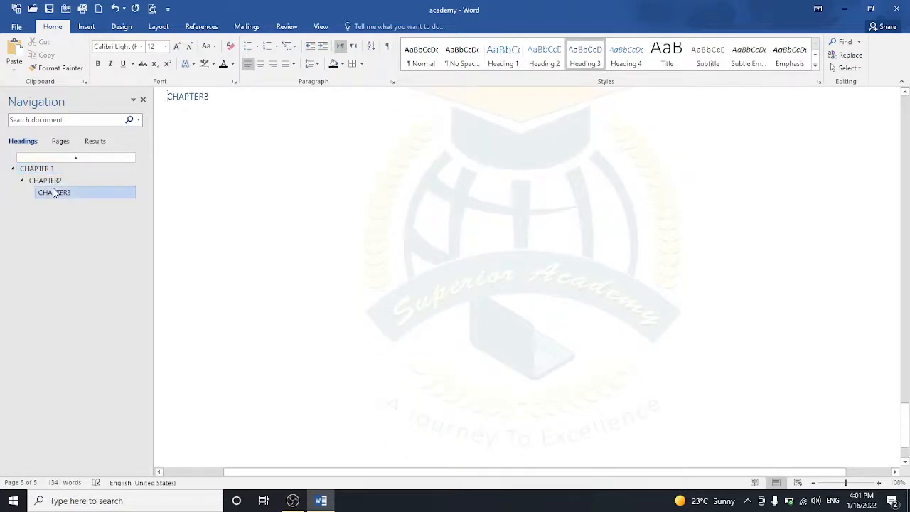
click(61, 141)
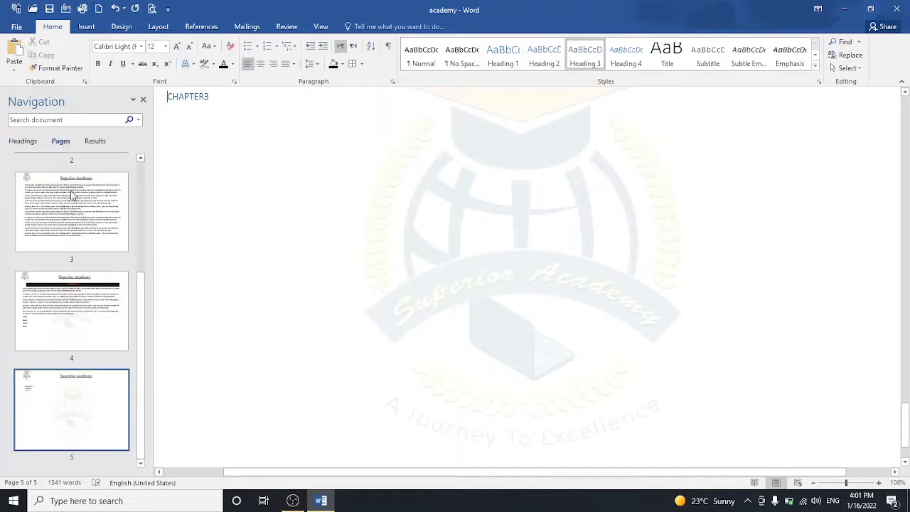
click(71, 193)
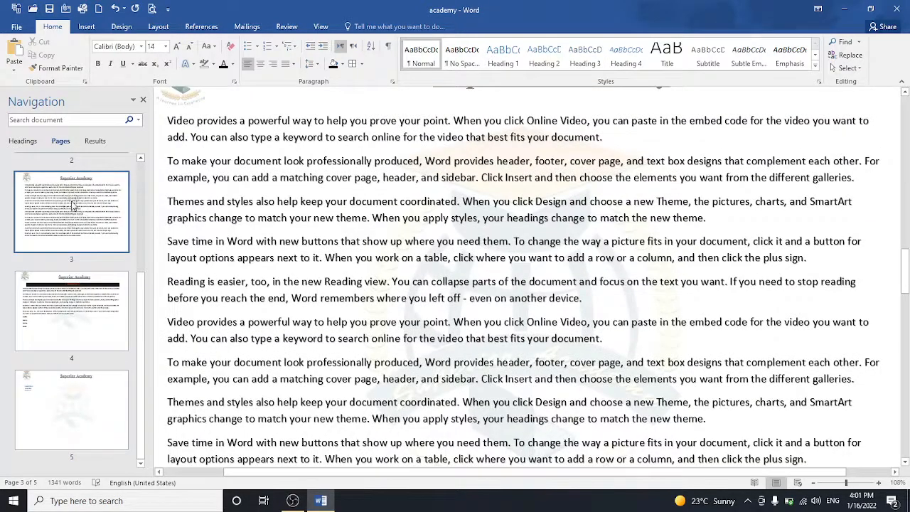
Step: Go to page 4, search the document for NIMRA, and open Replace
click(84, 295)
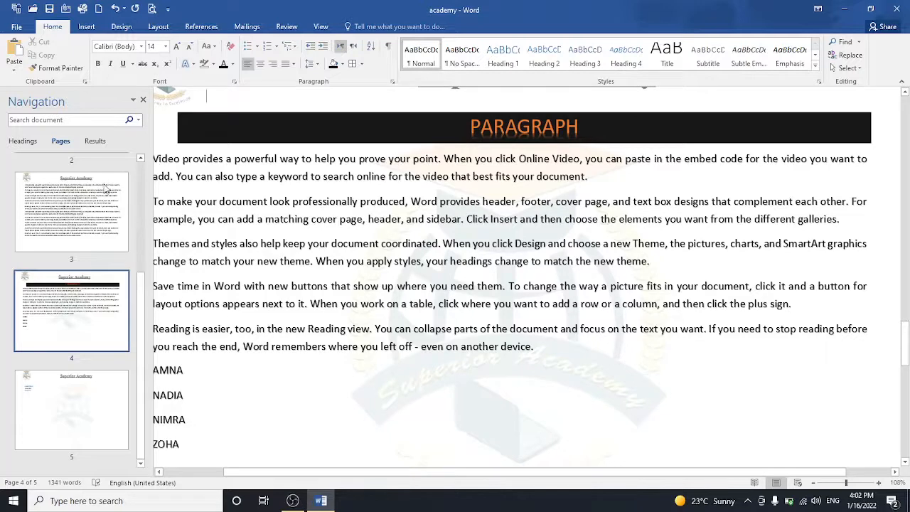
click(78, 119)
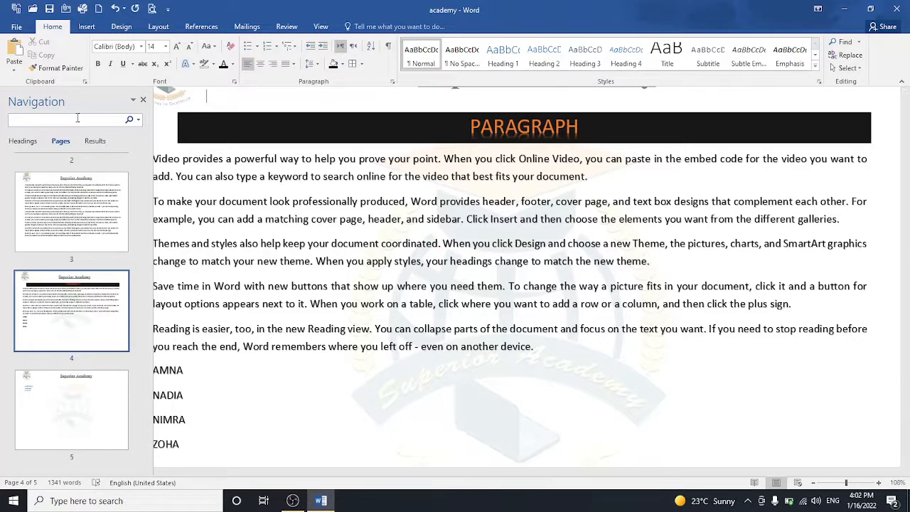
text(NIR)
text(IMRA)
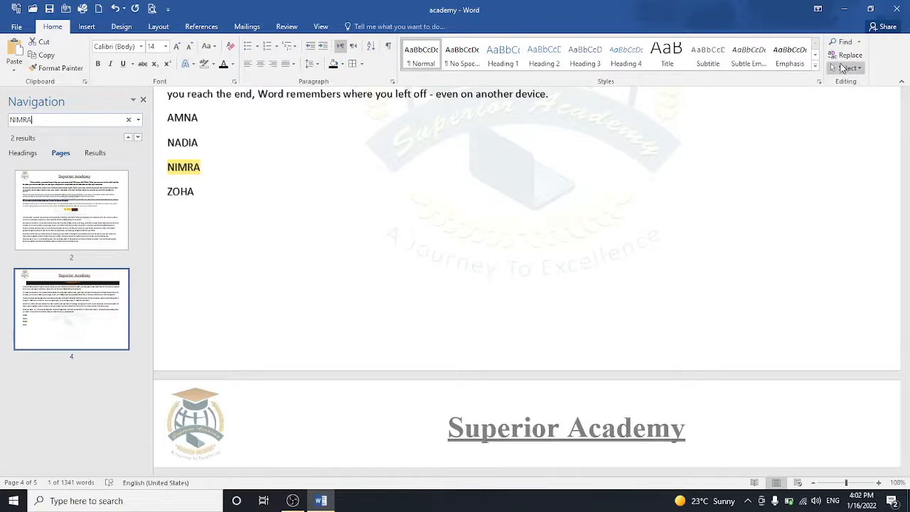
click(841, 57)
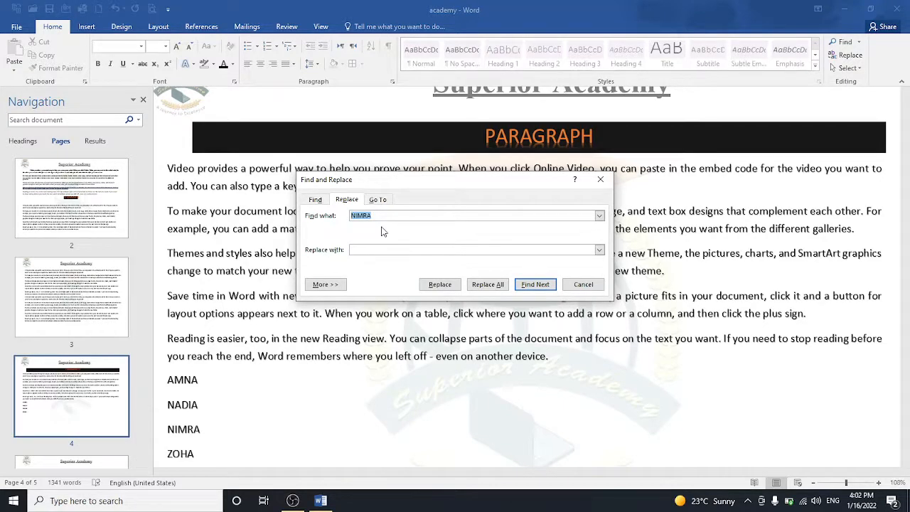
Step: Replace all NIMRA occurrences with LAIBA, close the dialog, and scroll through the pages
click(376, 251)
text(LAIBA)
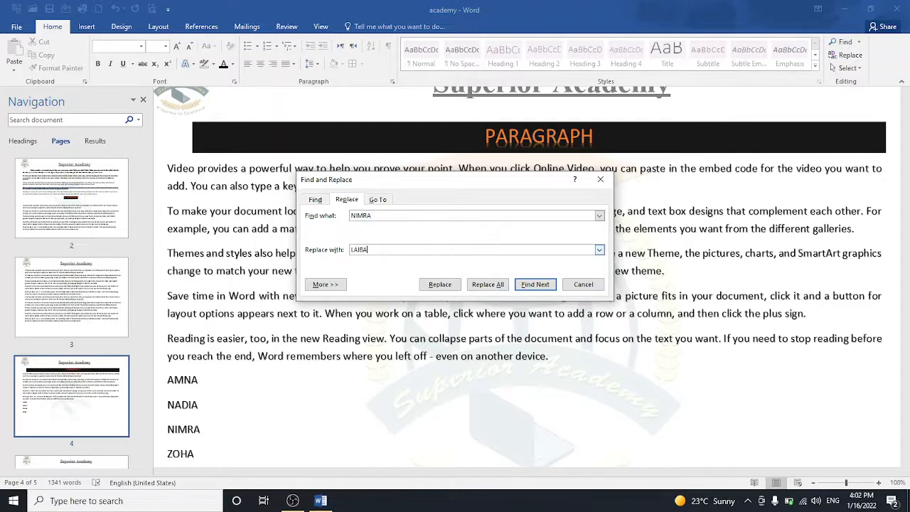
click(500, 285)
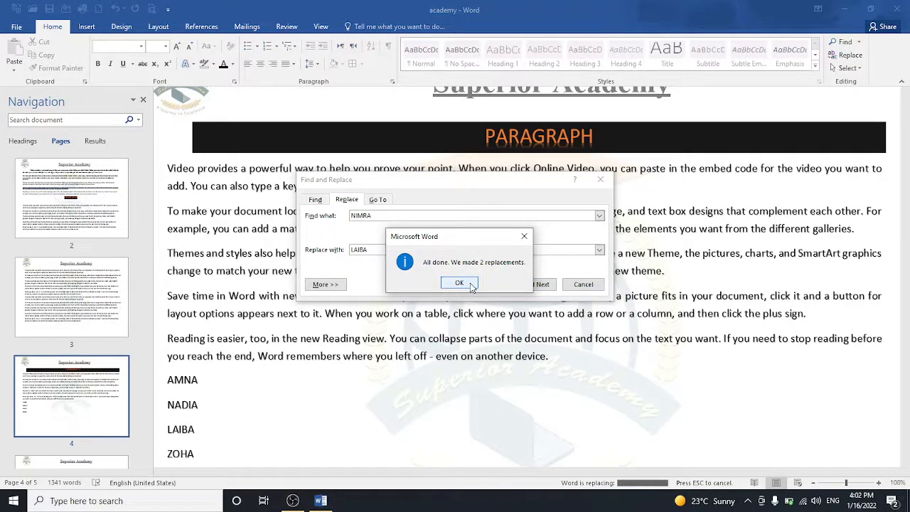
click(471, 286)
click(601, 180)
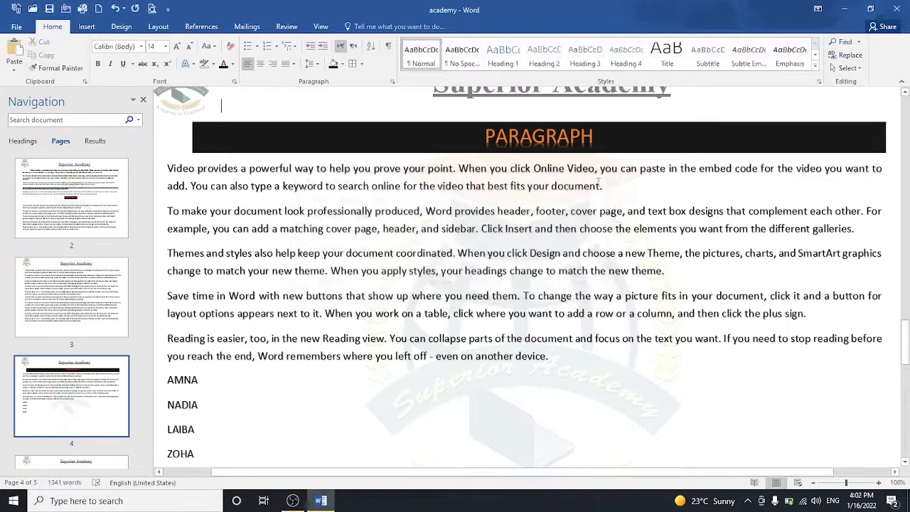
scroll(884, 207, up, 5)
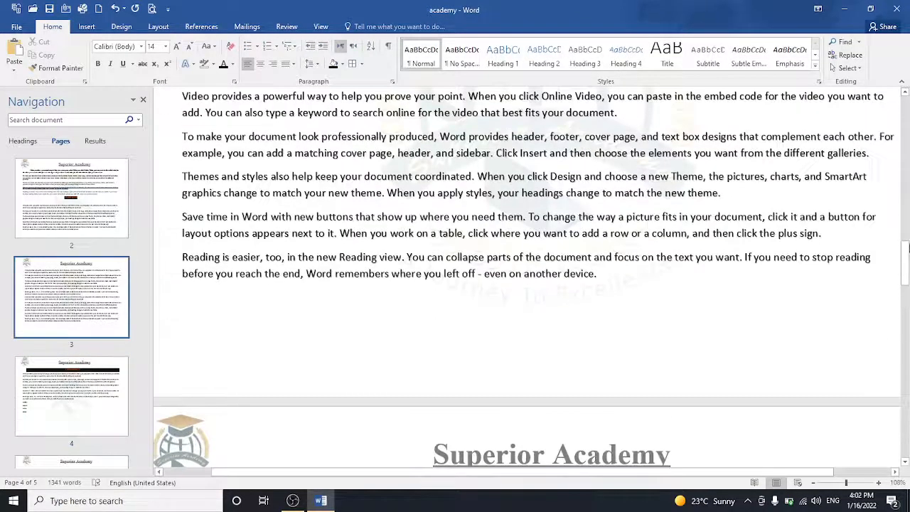
drag(909, 247, 906, 216)
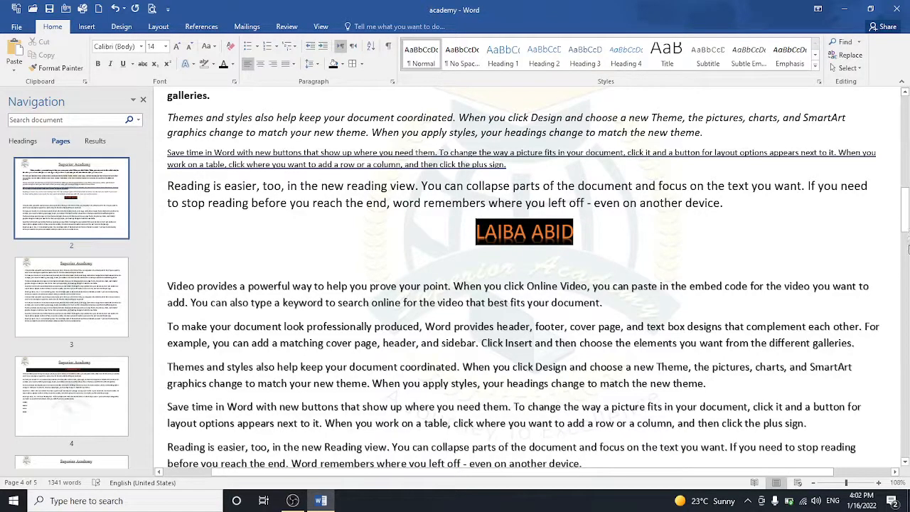
click(906, 224)
drag(906, 225, 906, 373)
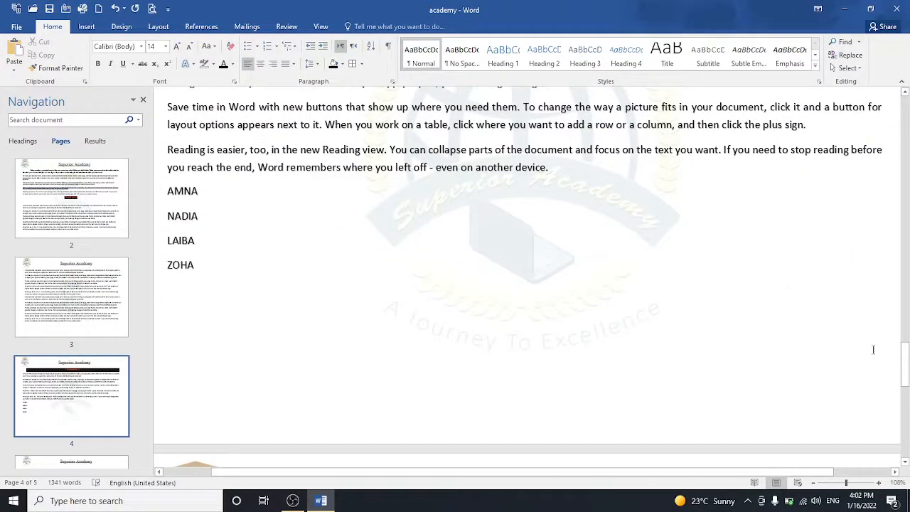
drag(907, 365, 906, 405)
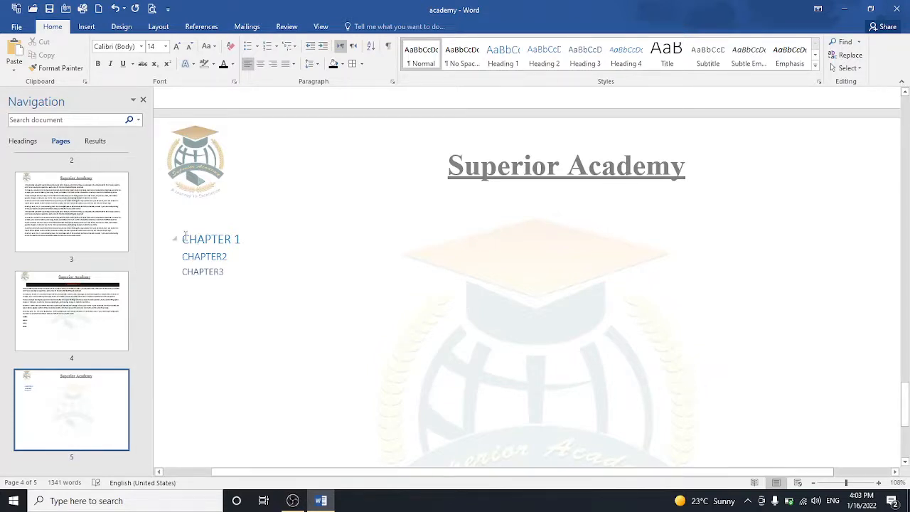
Step: Delete the three chapter headings on page 5 and type I LIKE APPLE instead
drag(185, 237, 232, 272)
key(Delete)
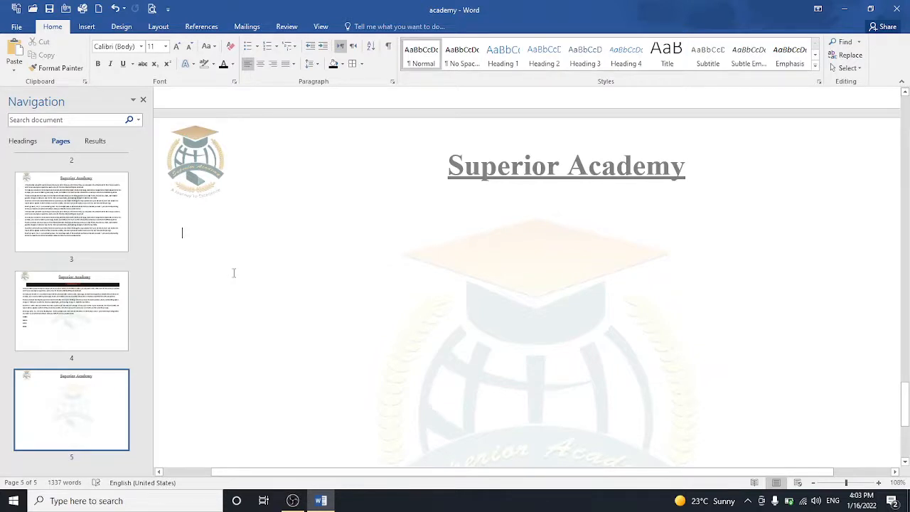
text(A)
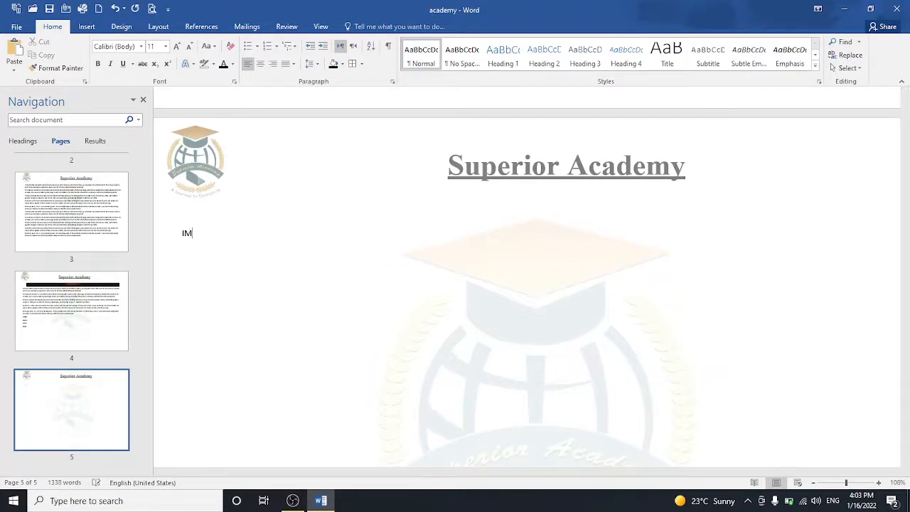
key(BackSpace)
text(I RE)
key(BackSpace)
key(BackSpace)
key(BackSpace)
text(LIKE APPLE)
Step: Paste I LIKE APPLE repeatedly until it fills about four lines
key(ctrl+v)
key(ctrl+v)
key(ctrl+v)
key(ctrl+v)
key(ctrl+v)
key(ctrl+v)
key(ctrl+v)
key(ctrl+v)
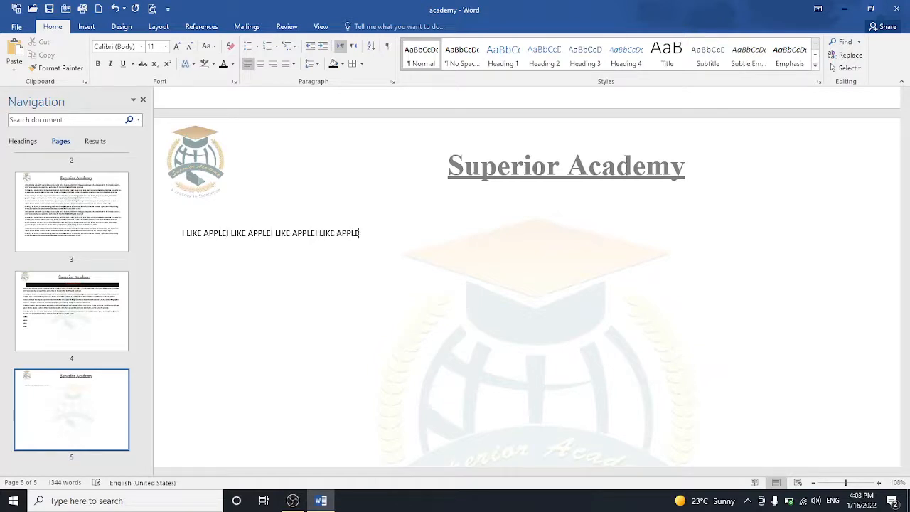
key(ctrl+v)
key(ctrl+v)
key(ctrl+v)
key(ctrl+v)
key(ctrl+v)
key(ctrl+v)
key(ctrl+v)
key(ctrl+v)
key(ctrl+v)
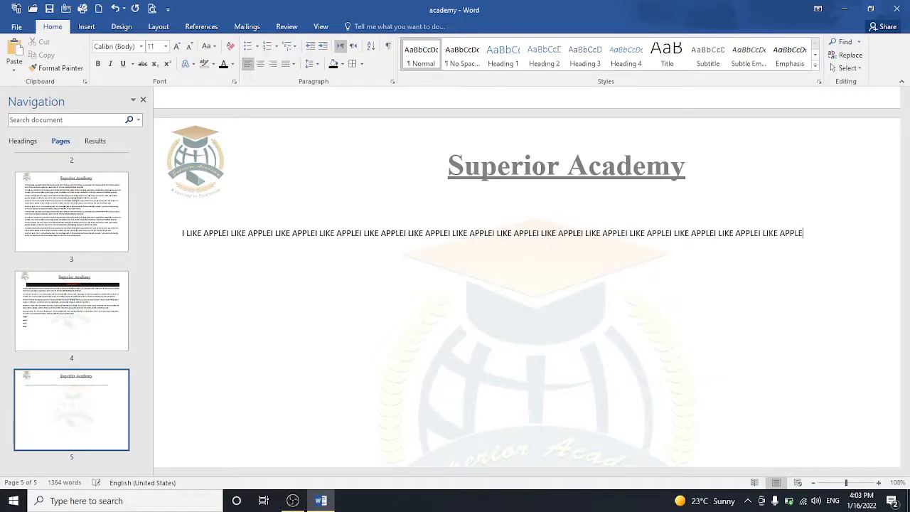
key(ctrl+v)
key(ctrl+v)
key(ctrl+v)
key(ctrl+v)
key(ctrl+v)
key(ctrl+v)
key(ctrl+v)
key(ctrl+v)
key(ctrl+v)
key(ctrl+v)
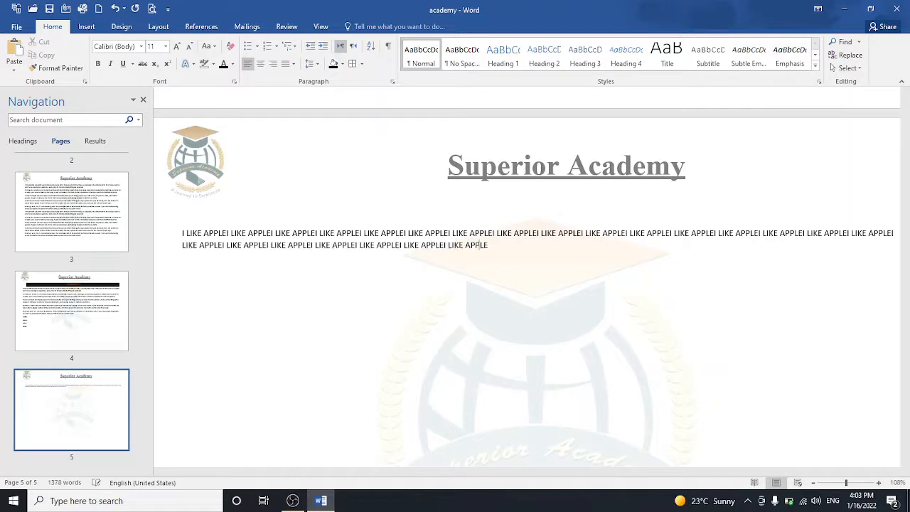
key(ctrl+v)
key(ctrl+v)
key(ctrl+v)
key(ctrl+v)
key(ctrl+v)
key(ctrl+v)
key(ctrl+v)
key(ctrl+v)
key(ctrl+v)
key(ctrl+v)
key(ctrl+v)
key(ctrl+v)
key(ctrl+v)
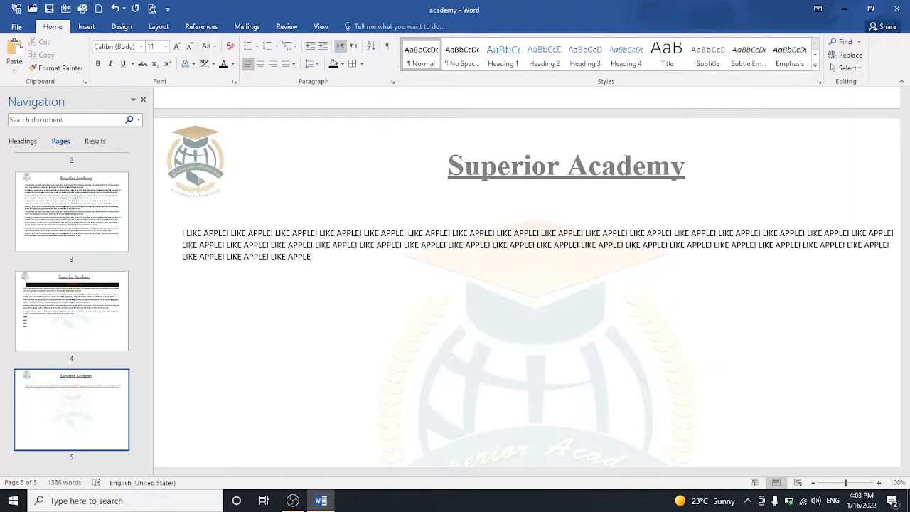
key(ctrl+v)
key(ctrl+v)
key(ctrl+v)
key(ctrl+v)
key(ctrl+v)
key(ctrl+v)
key(ctrl+v)
key(ctrl+v)
key(ctrl+v)
key(ctrl+v)
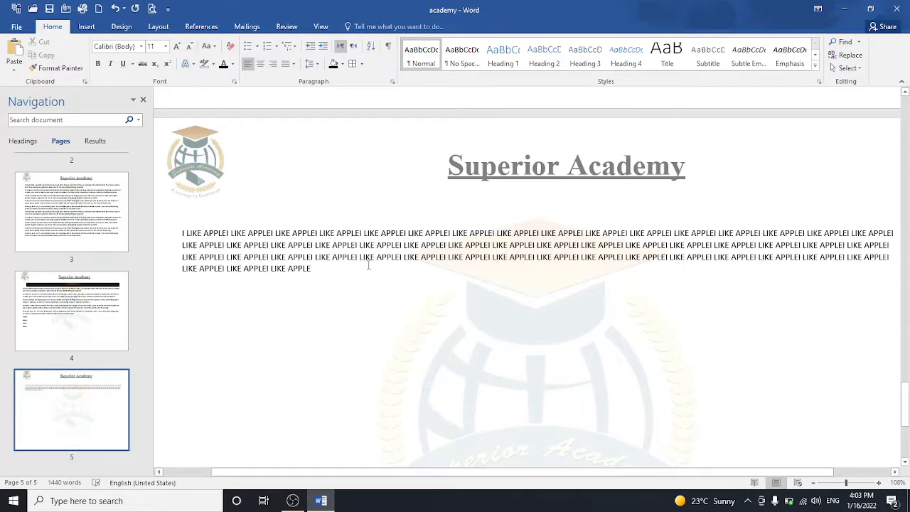
Step: Replace all 51 occurrences of APPLE with MANGO and close Find and Replace
click(849, 55)
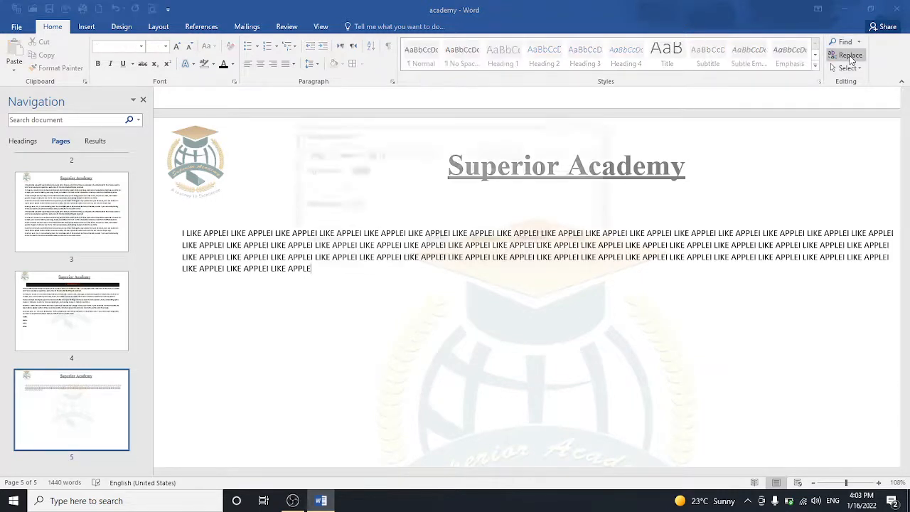
key(BackSpace)
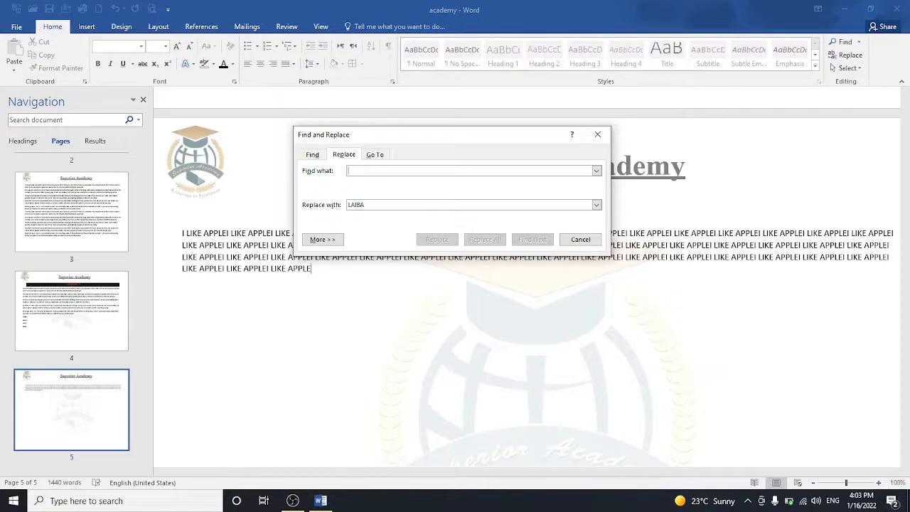
text(APPLE)
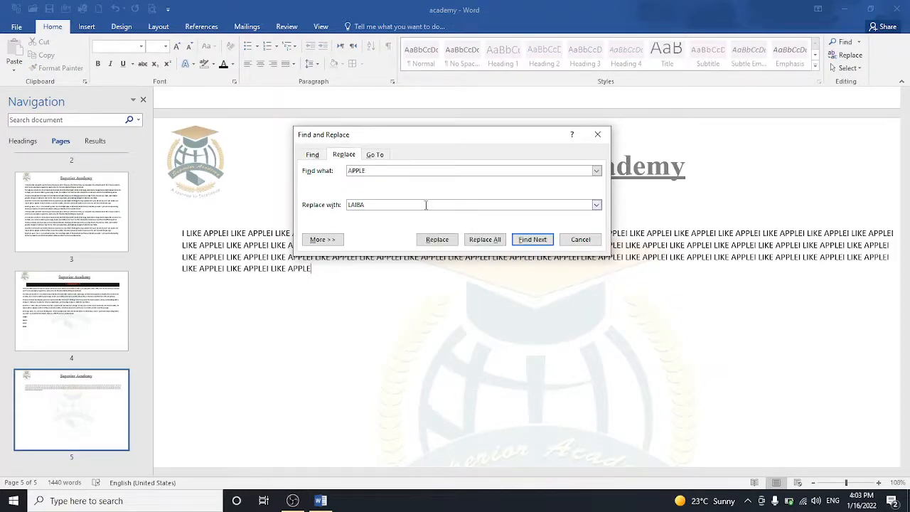
key(BackSpace)
key(BackSpace)
key(BackSpace)
key(BackSpace)
key(BackSpace)
text(MANGO)
click(481, 240)
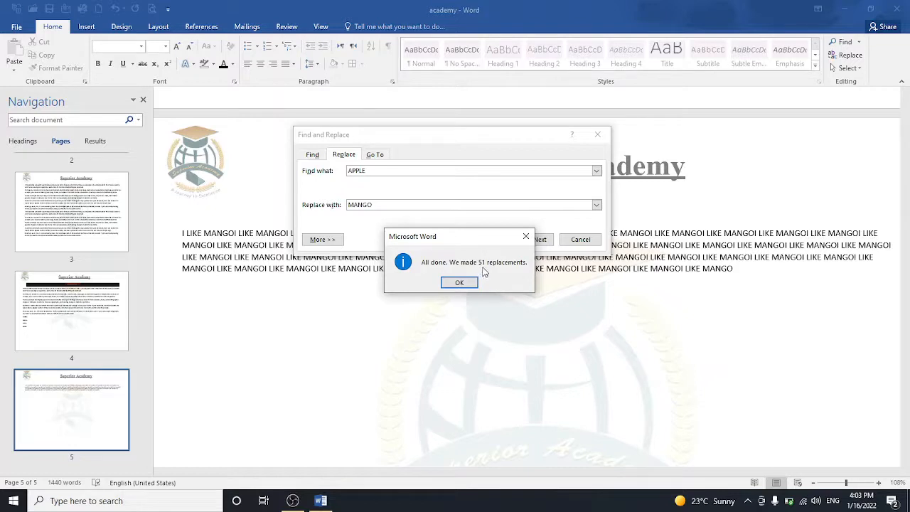
click(468, 284)
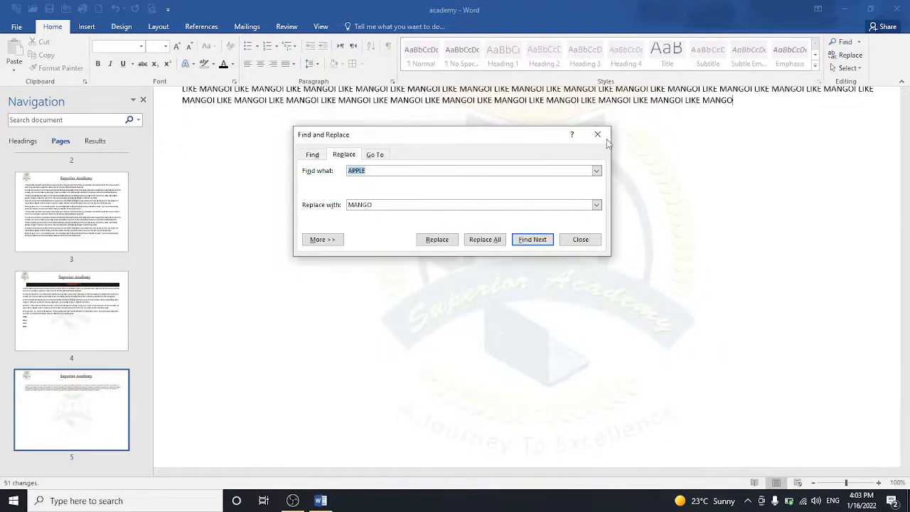
click(597, 134)
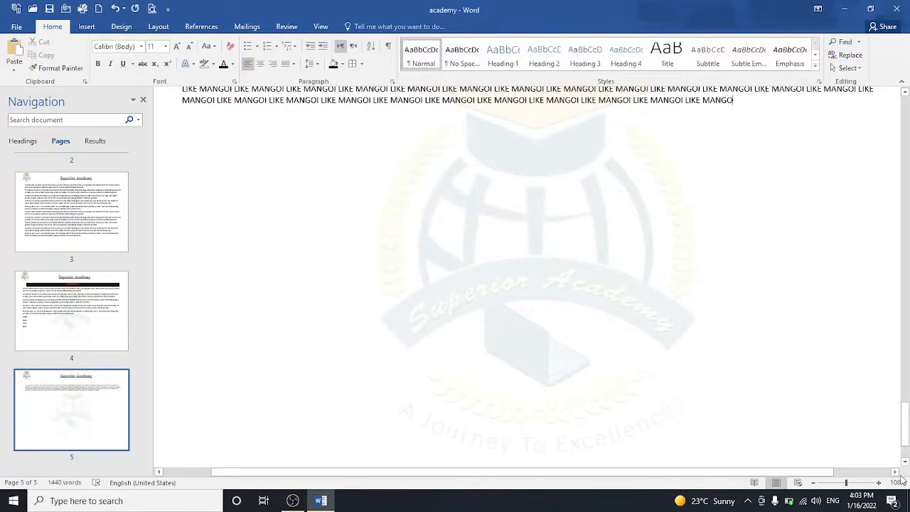
mouse_move(905, 425)
mouse_down()
mouse_move(904, 394)
mouse_move(906, 414)
mouse_up()
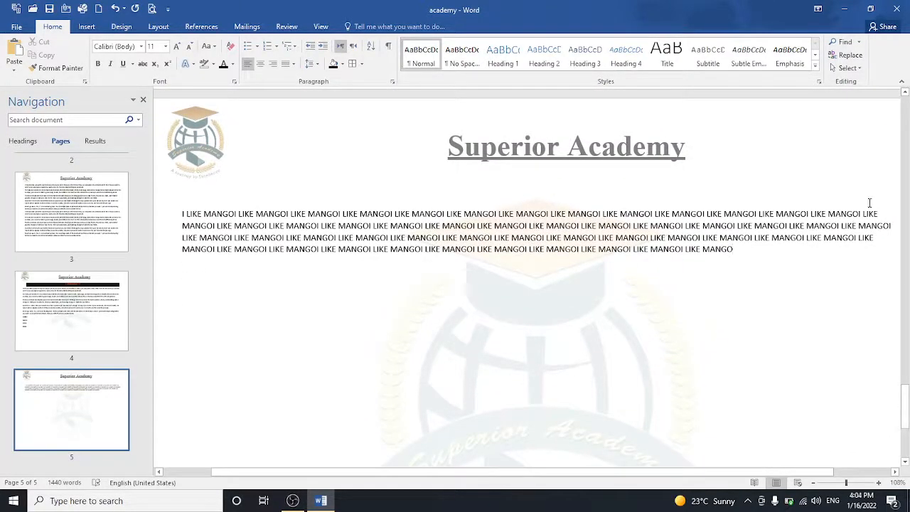
click(847, 68)
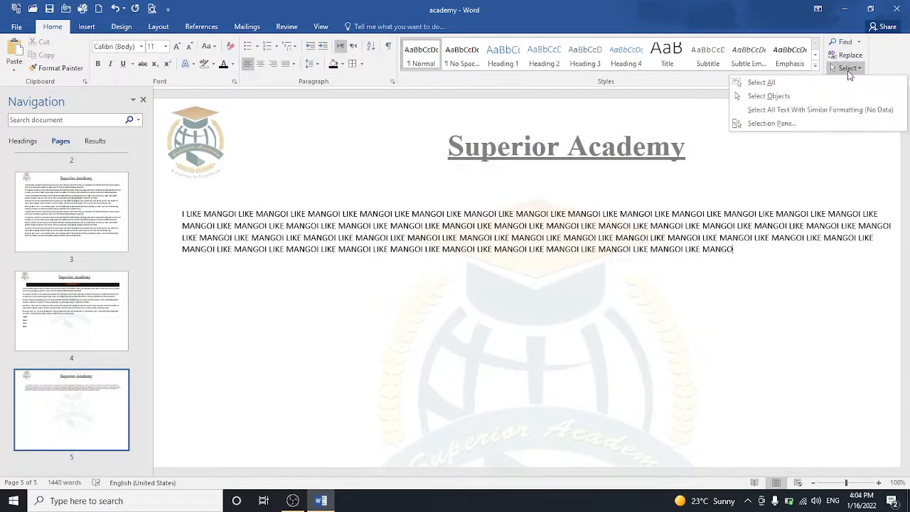
click(827, 86)
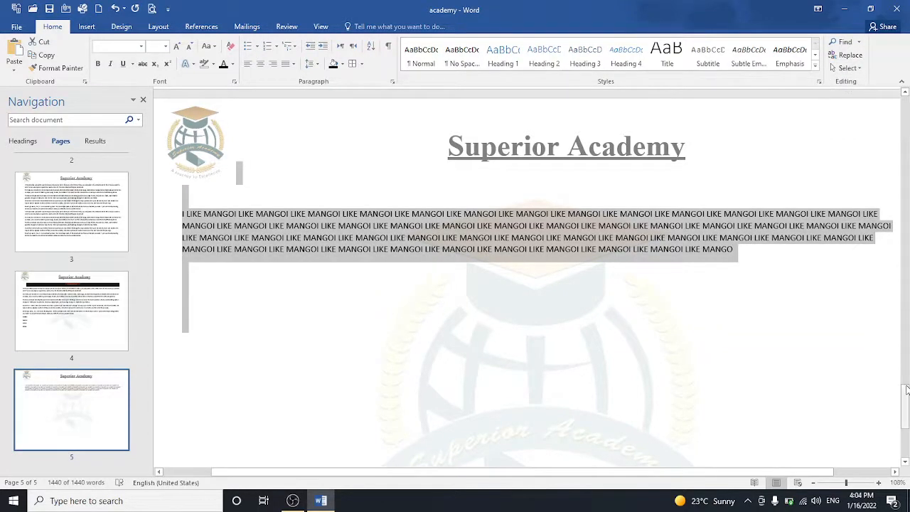
drag(908, 389, 908, 419)
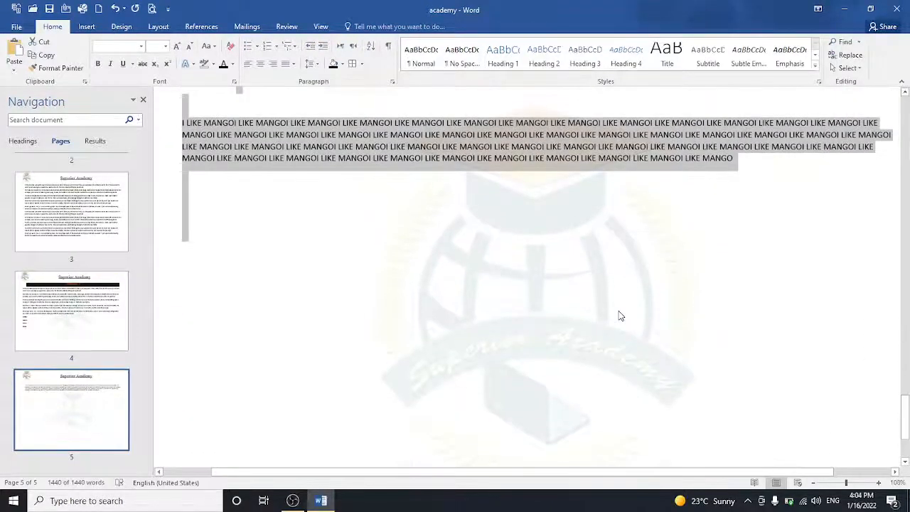
click(619, 315)
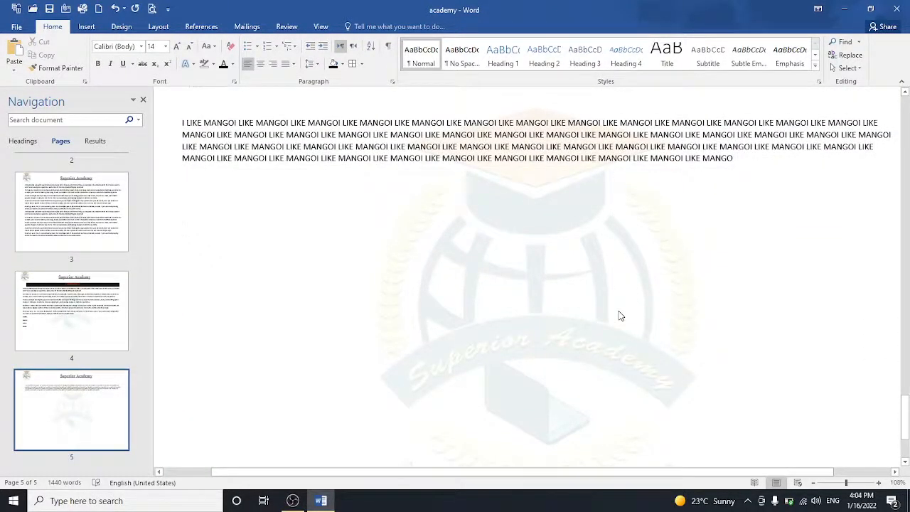
key(ctrl+a)
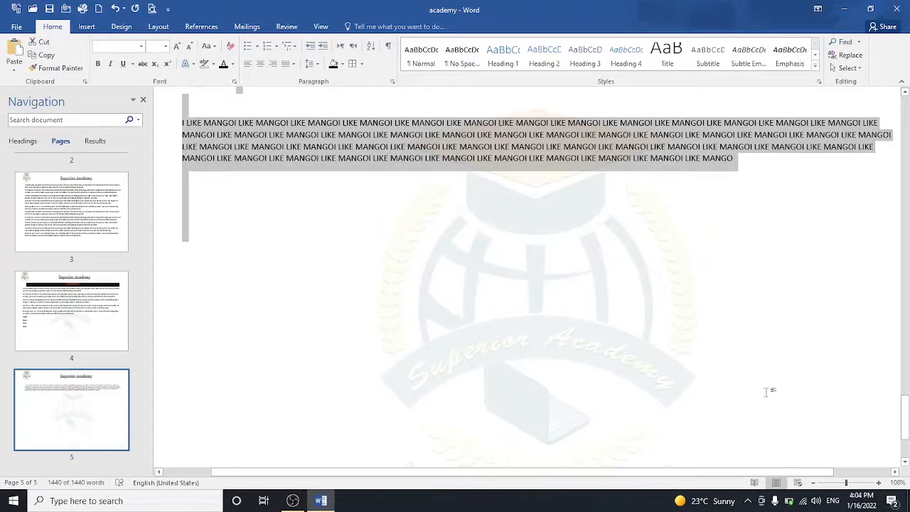
mouse_move(903, 418)
mouse_down()
mouse_move(897, 299)
mouse_move(904, 440)
mouse_move(906, 412)
mouse_up()
click(371, 246)
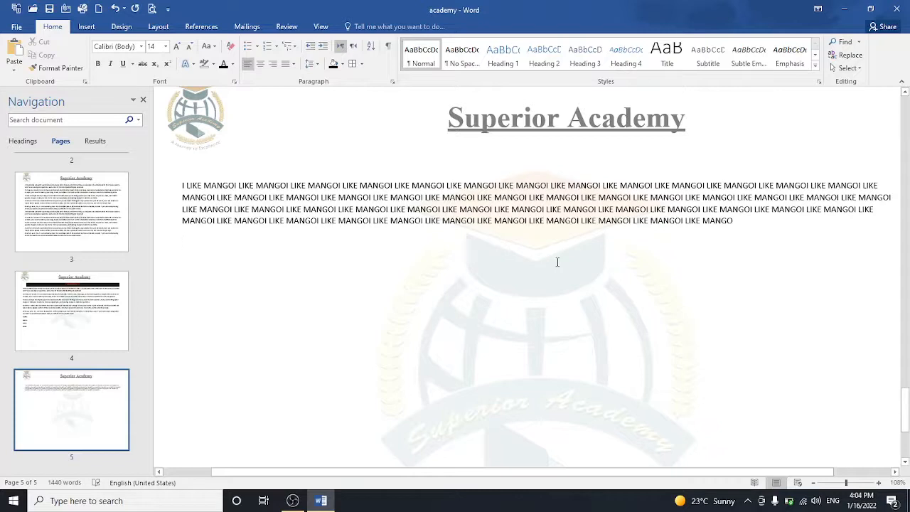
Step: Type the shortcut lines CTRL+C, CTRL+V, CTRL+X and F4 below the MANGO paragraph
text(CTRL)
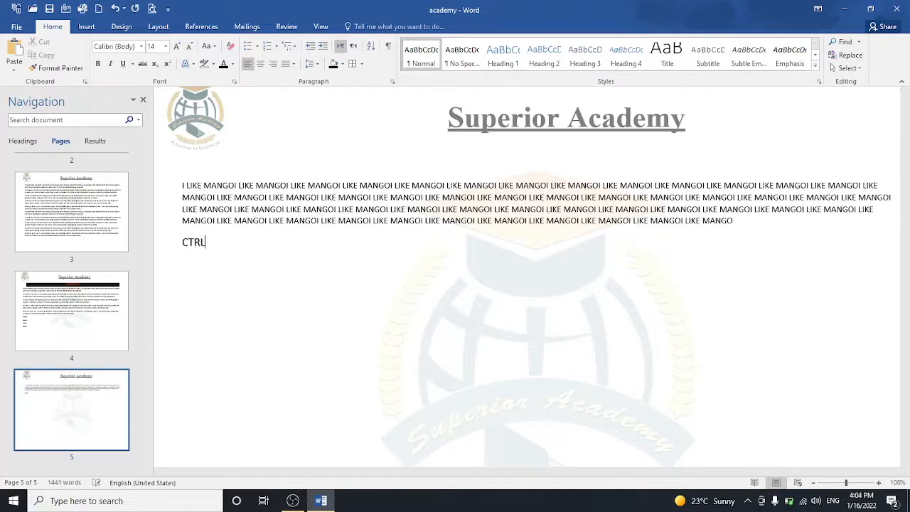
text(+C)
key(Return)
text(CTRL+V)
key(Return)
text(CTRL=)
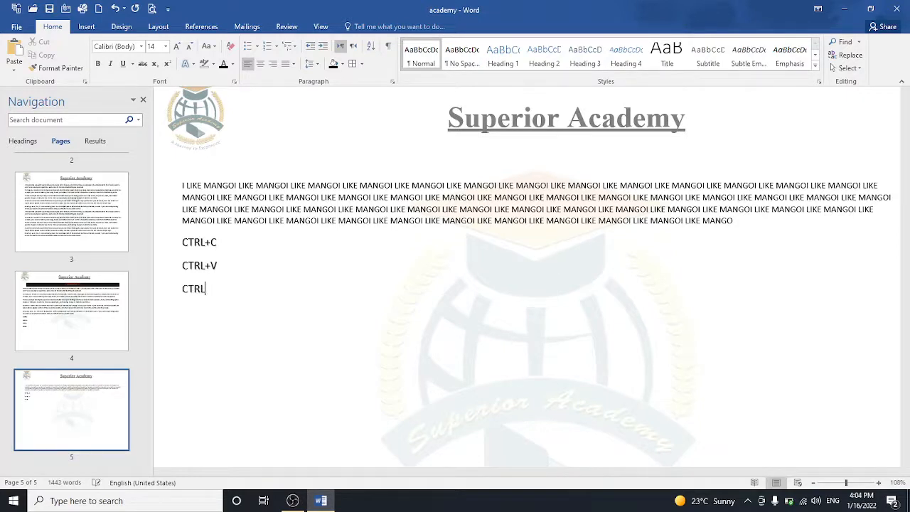
key(BackSpace)
text(+X)
key(Return)
text(CTRL)
key(BackSpace)
key(BackSpace)
key(BackSpace)
key(BackSpace)
text(F4)
key(Return)
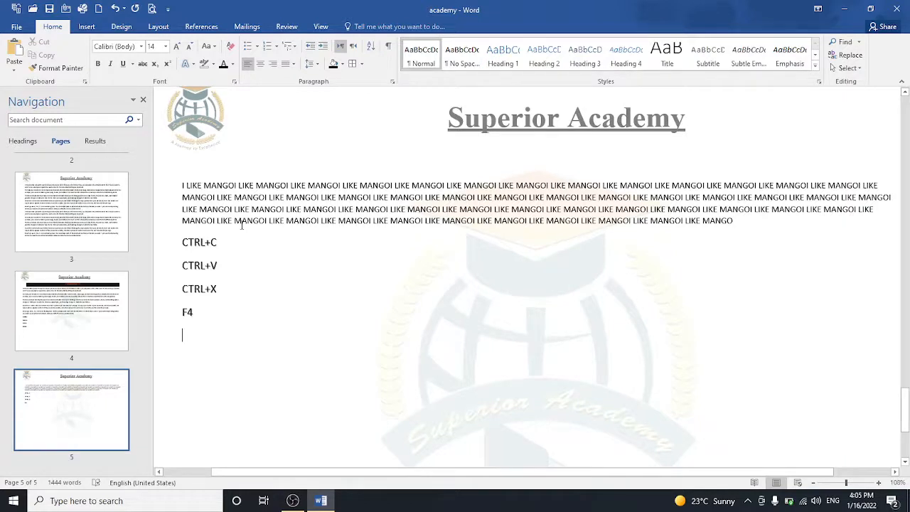
Step: Add the line 'RS 50 NEW PRICE RS 60' below F4
text(PS)
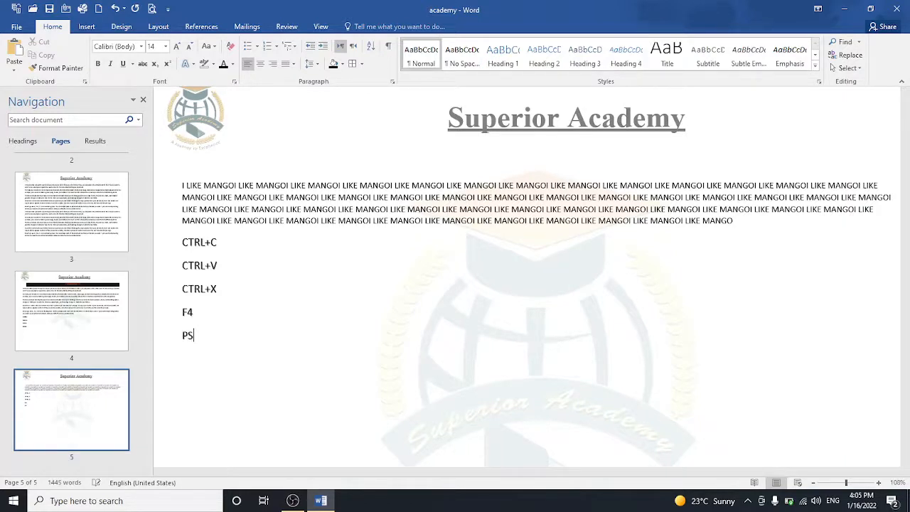
key(BackSpace)
key(BackSpace)
text(RS 50   NEW PRICE RS 60)
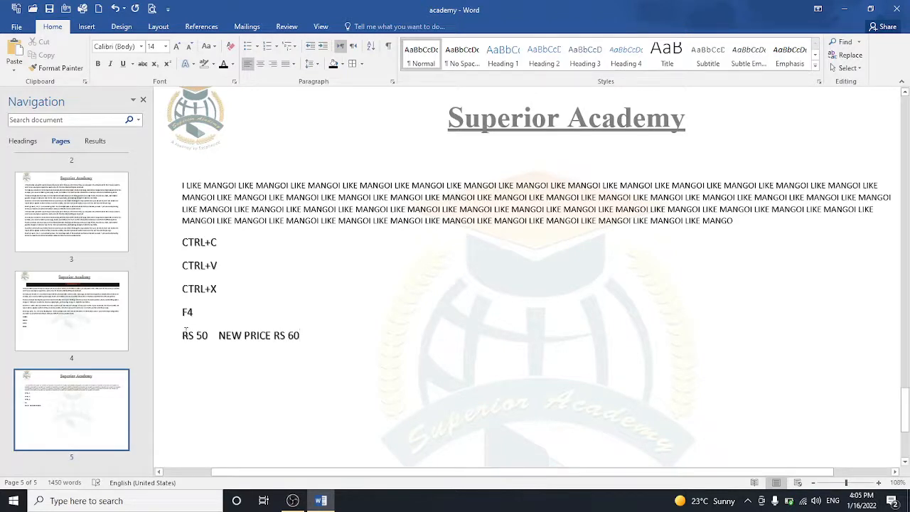
Step: Strike through the old price RS 50
drag(183, 335, 216, 339)
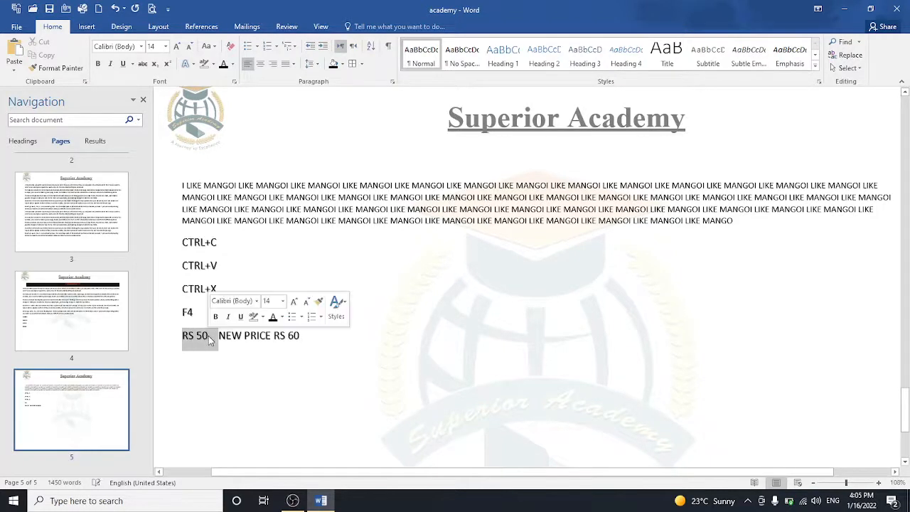
click(143, 65)
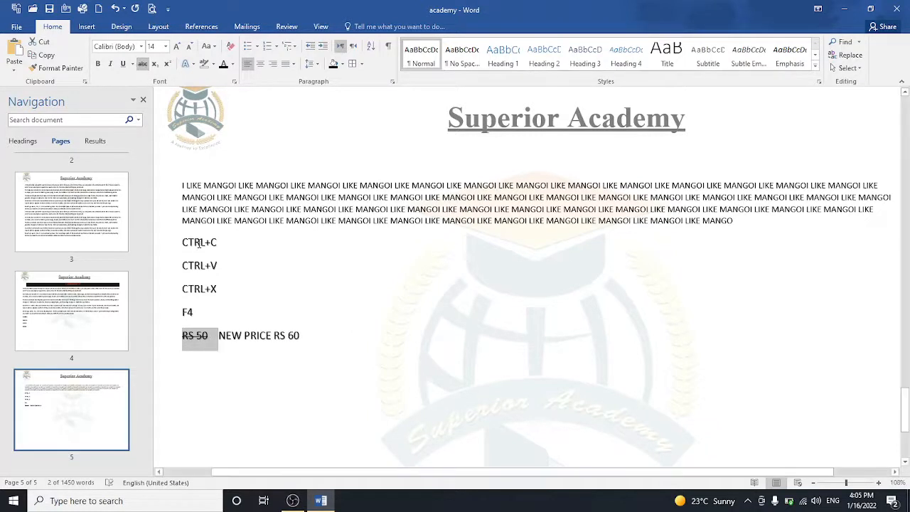
click(206, 352)
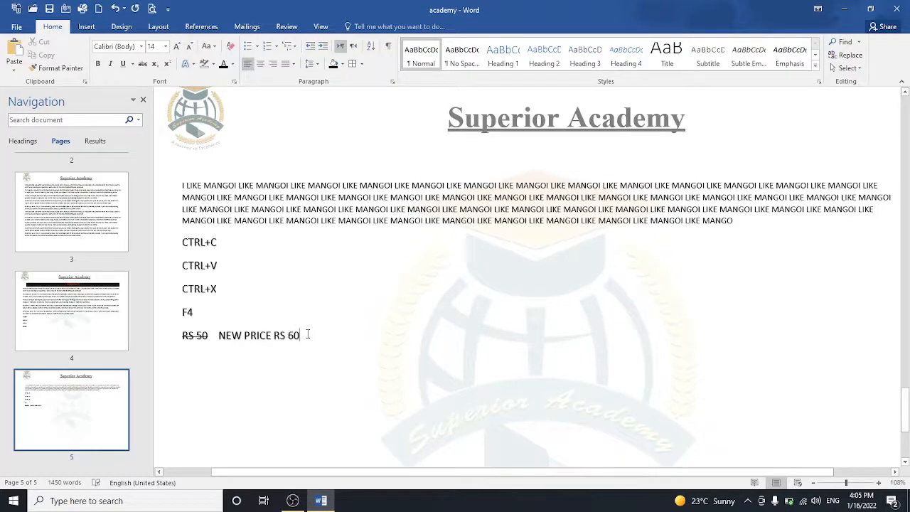
Step: Type A2+B2 on a new line below the price line, then start another line
key(Return)
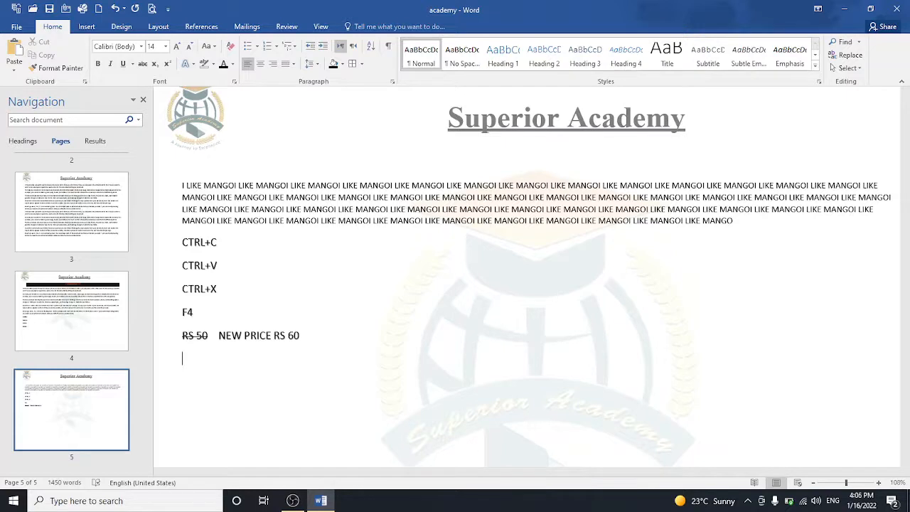
text(a)
key(BackSpace)
text(A2+B2)
key(Return)
Step: Type A²+b² with both 2s as superscripts, then start a new line
text(A)
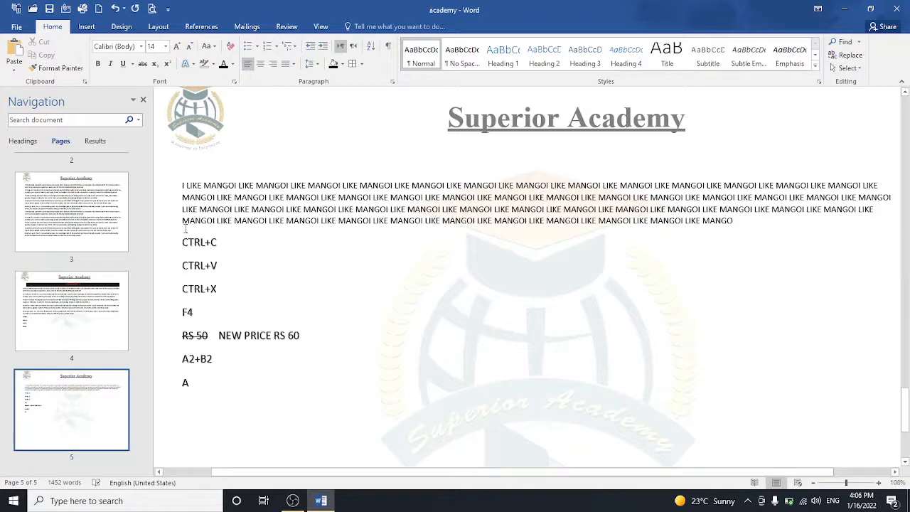
click(170, 66)
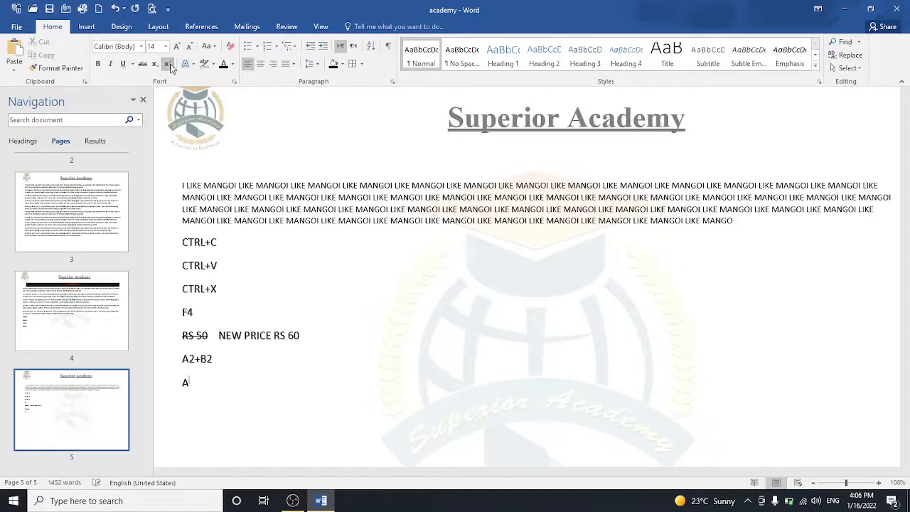
text(2)
click(169, 66)
text(+b)
click(170, 66)
text(2)
key(Return)
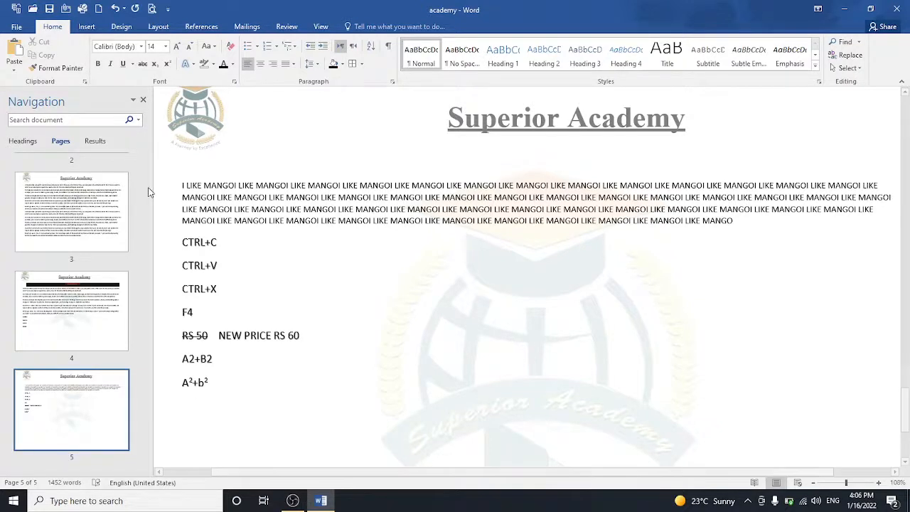
Step: Type H₂O with a subscript 2, followed by three empty lines
text(h)
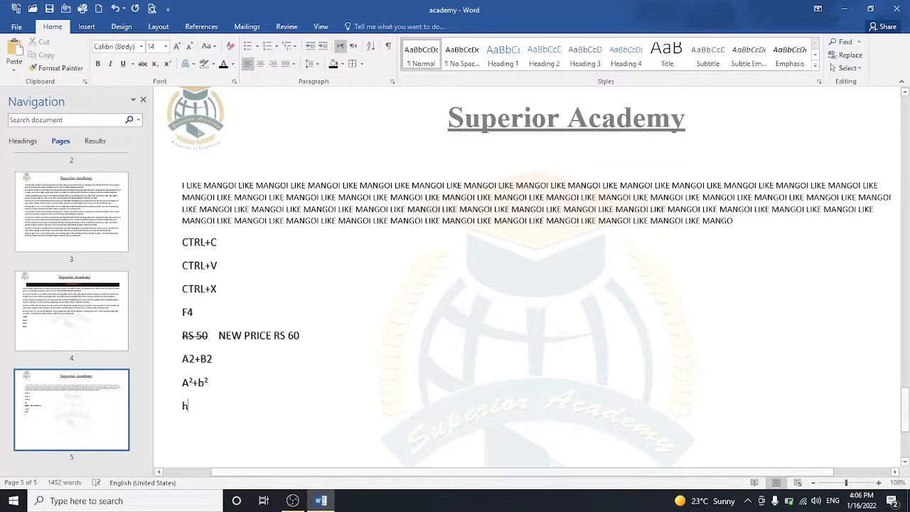
click(154, 64)
text(2)
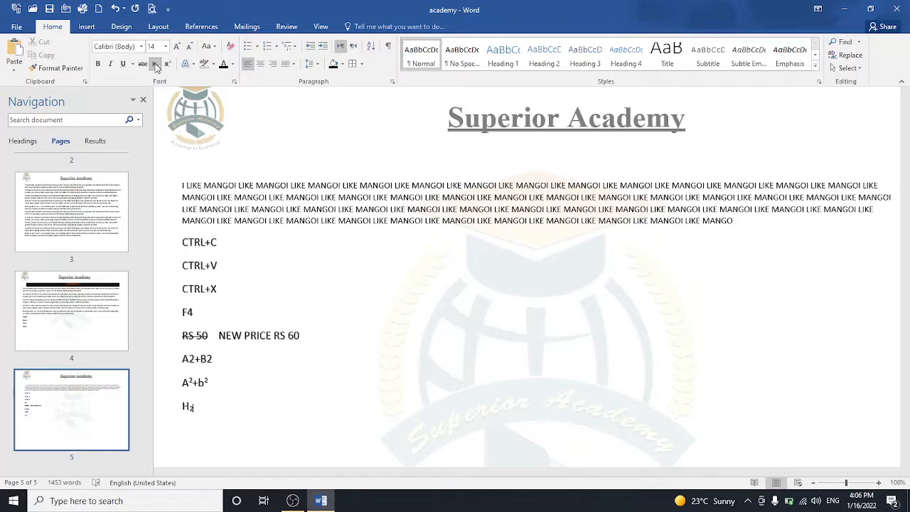
text(O)
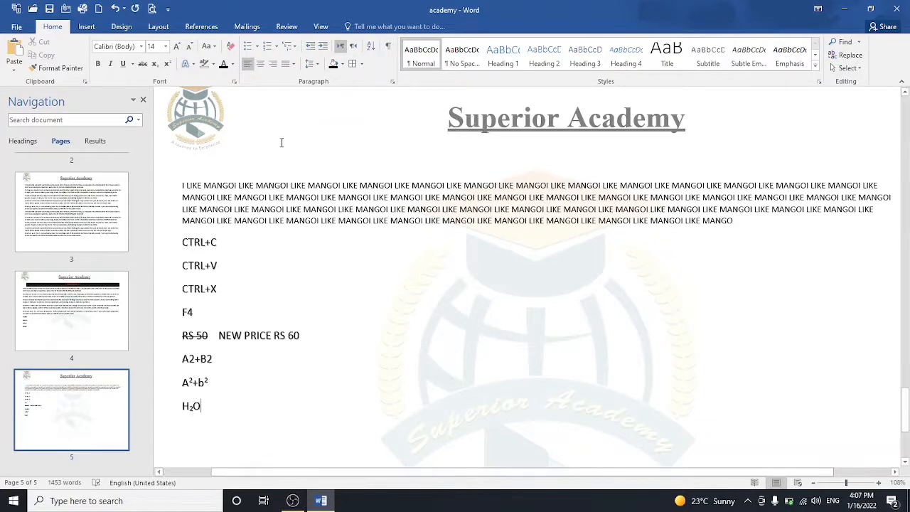
key(Return)
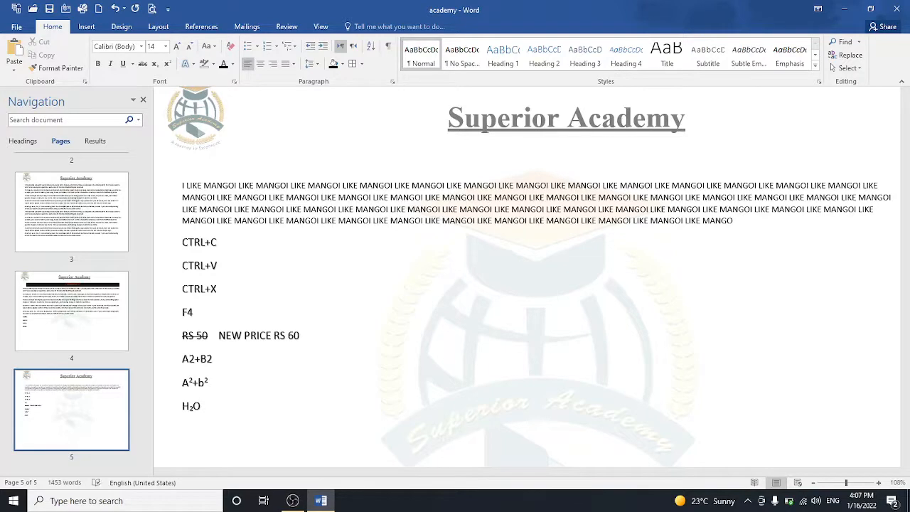
key(Return)
key(Return)
key(Return)
key(Return)
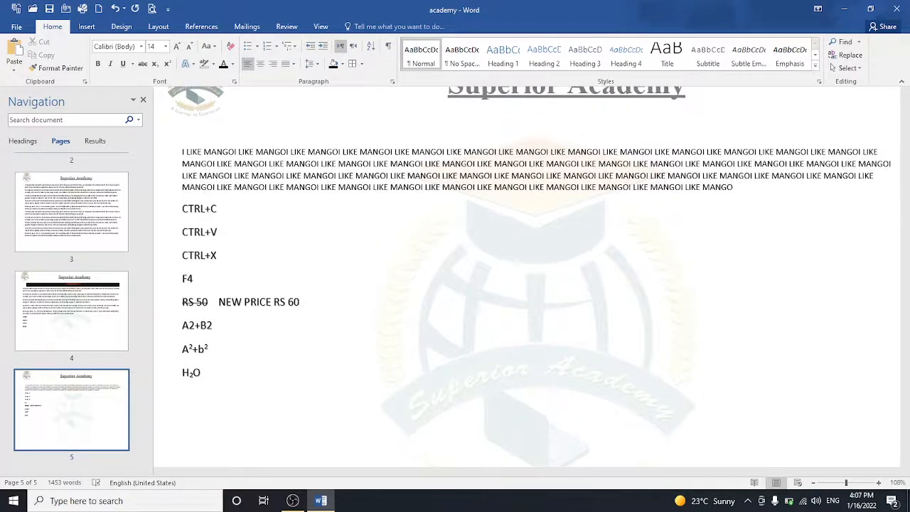
key(Return)
key(Return)
key(Return)
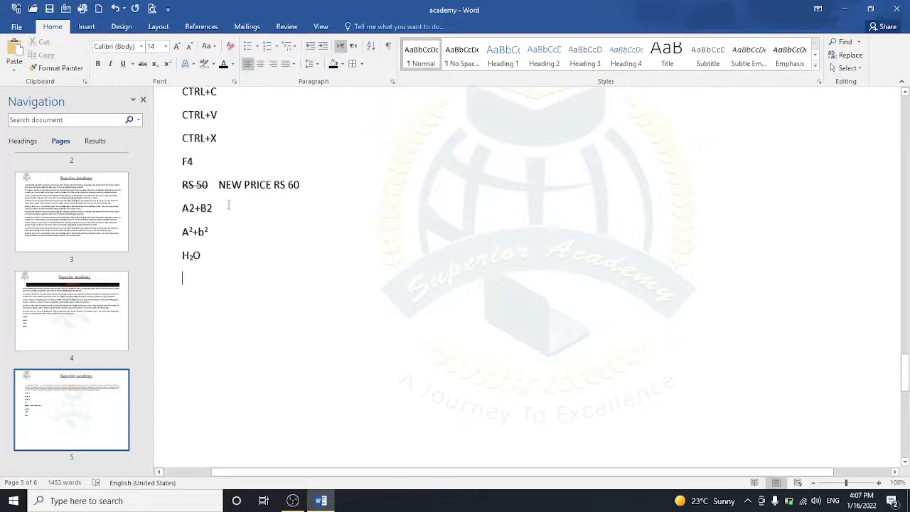
Step: Create a numbered list with the items Xyz, Bdfmn and Hnf
click(267, 47)
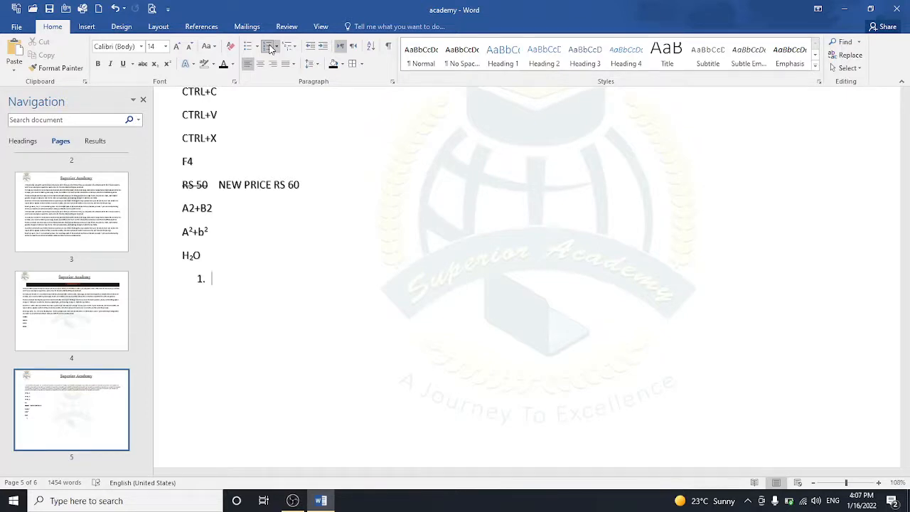
text(xyz)
key(Return)
text(bdfmn)
key(Return)
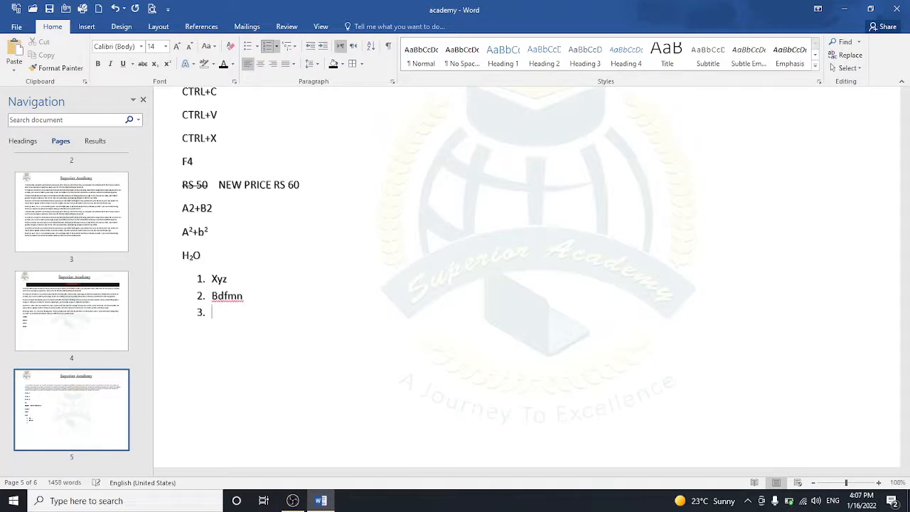
text(hnf)
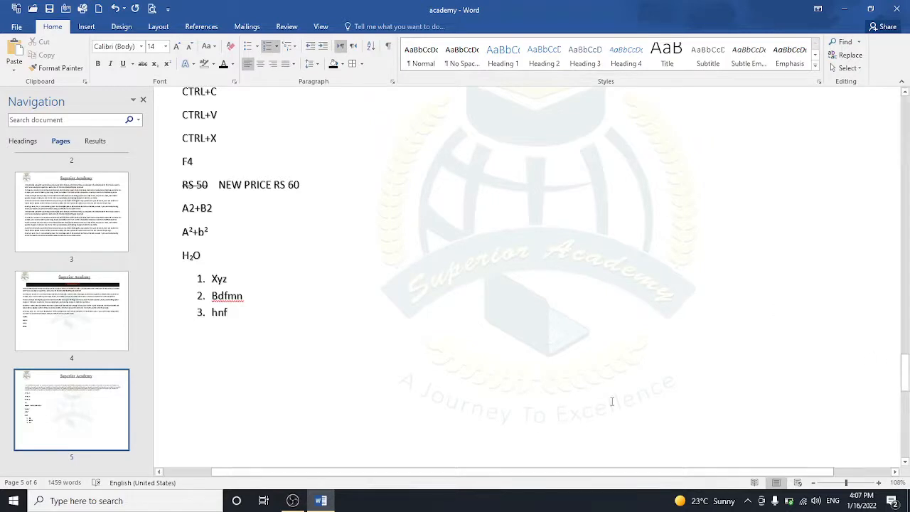
Step: End the numbered list and insert a page break to start page 6
key(Return)
key(Return)
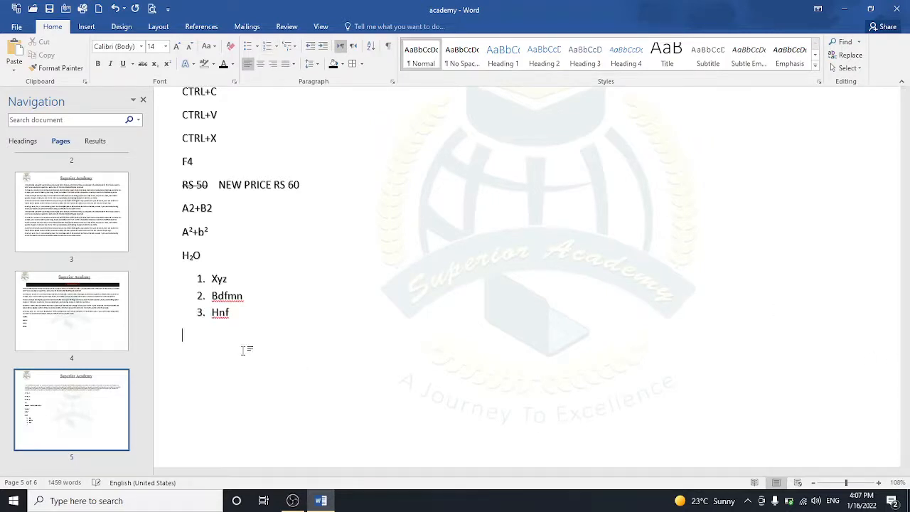
key(Return)
key(ctrl+Return)
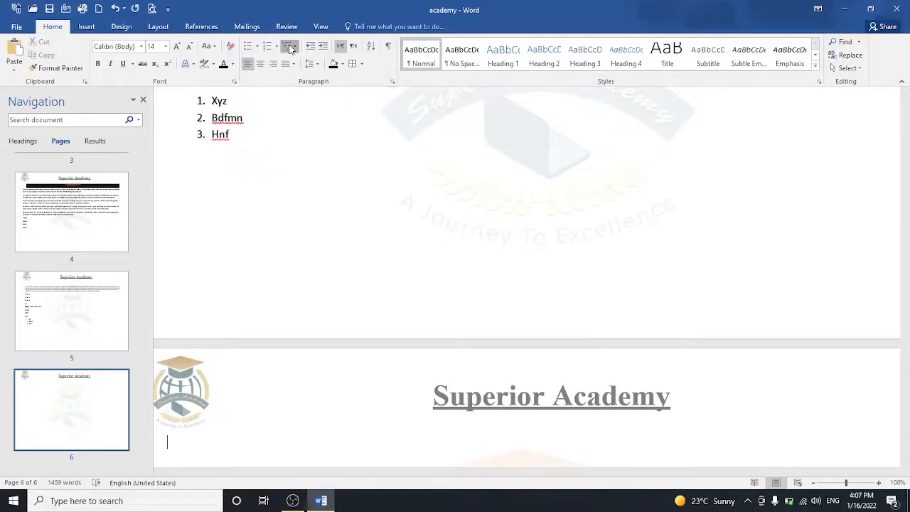
Step: Start a 1) a) i) multilevel list with the item 'Shortcut key of copy is__________'
click(289, 47)
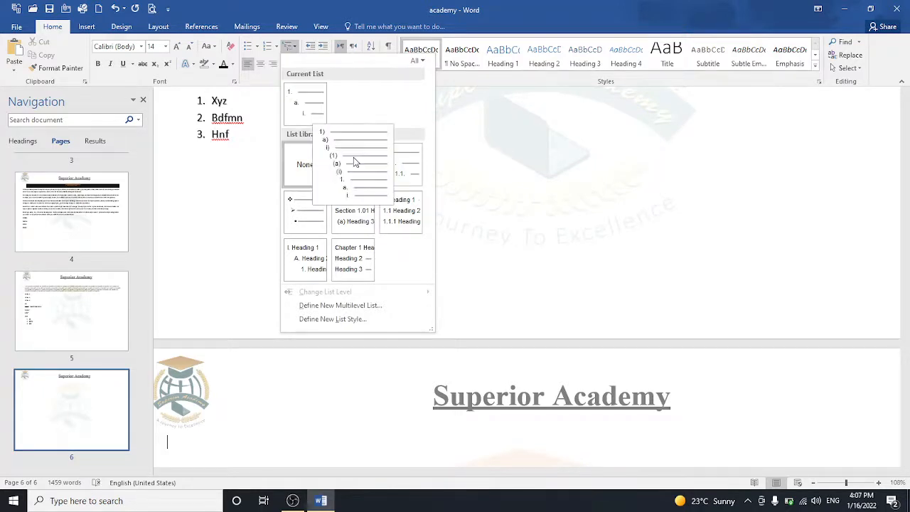
click(353, 161)
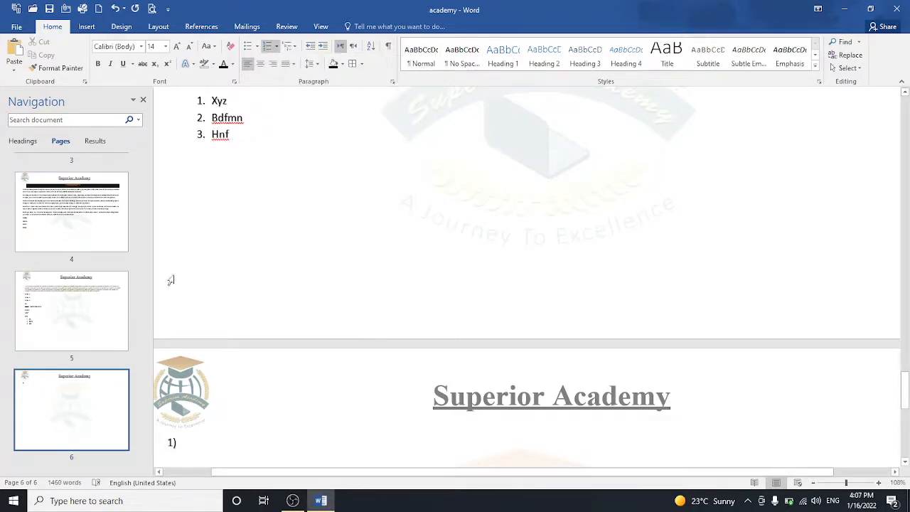
text(fndkmhn)
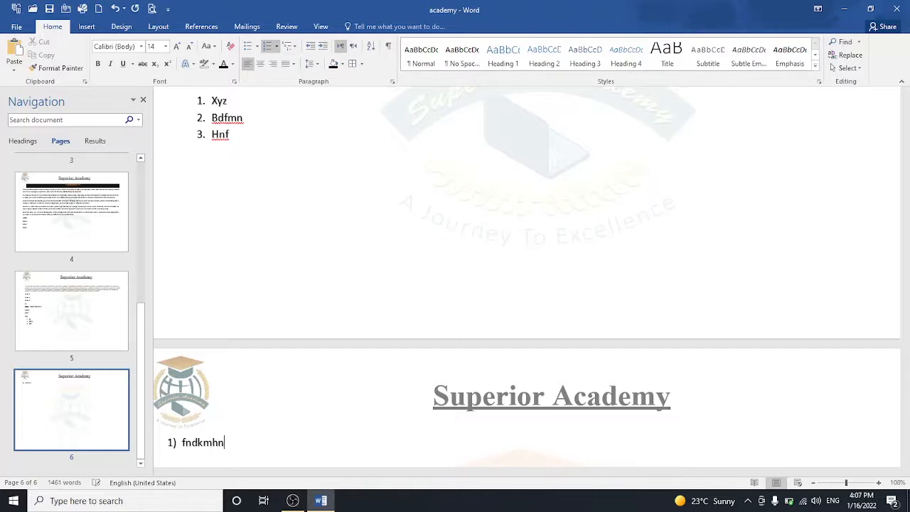
key(BackSpace)
key(BackSpace)
key(BackSpace)
key(BackSpace)
key(BackSpace)
key(BackSpace)
key(BackSpace)
text(sh)
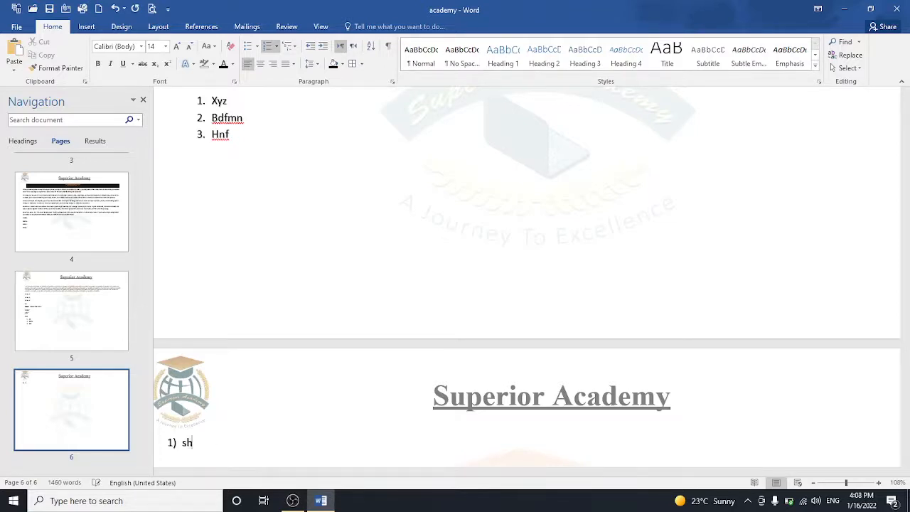
text(ortcut key of copy is)
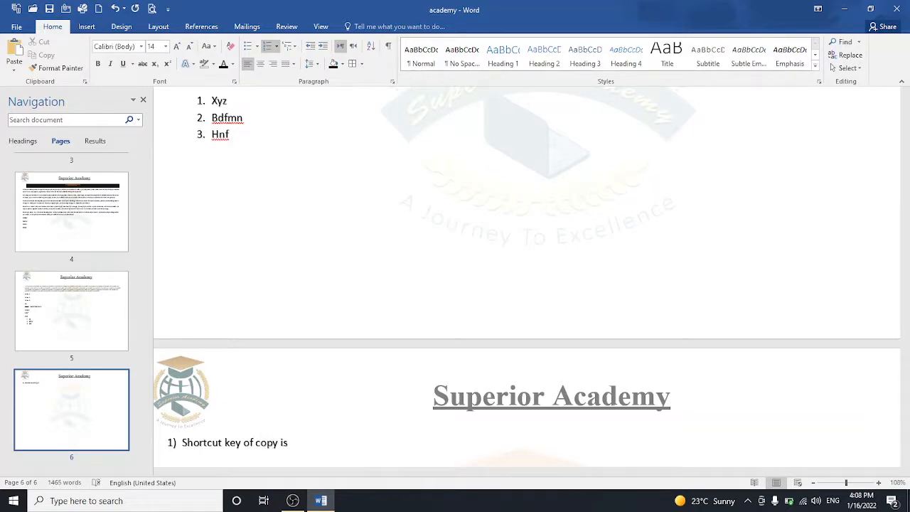
text(__________)
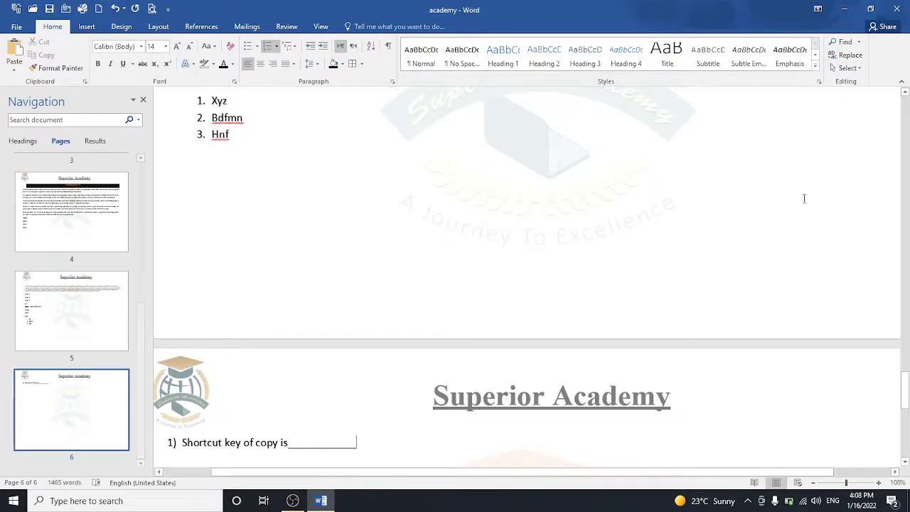
drag(908, 397, 908, 425)
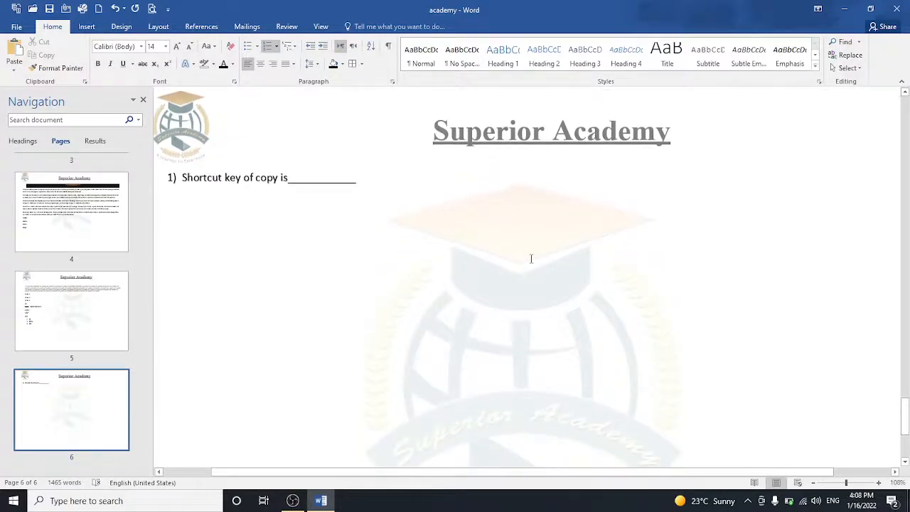
Step: Add sub-items a) Ctrl+c and b) Ctrl+v under question 1
key(Return)
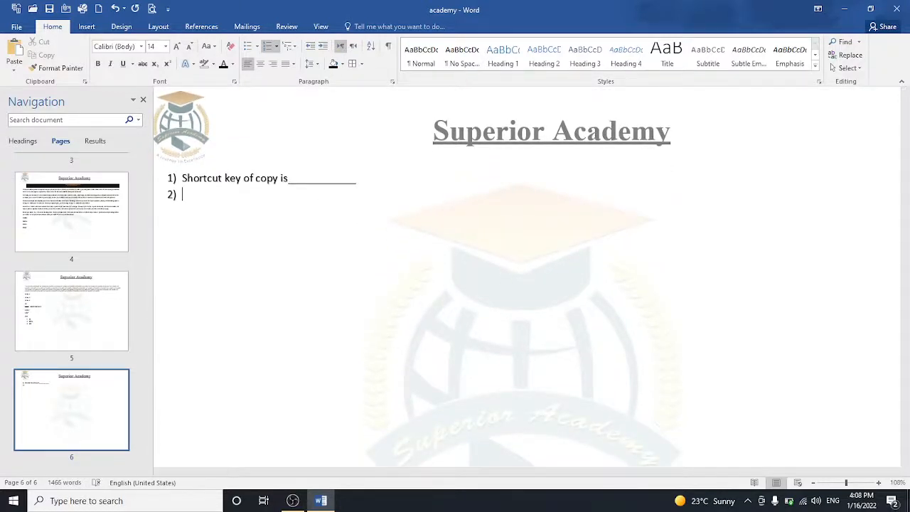
key(Tab)
key(shift+Tab)
key(Tab)
text(ctrl+c)
key(Return)
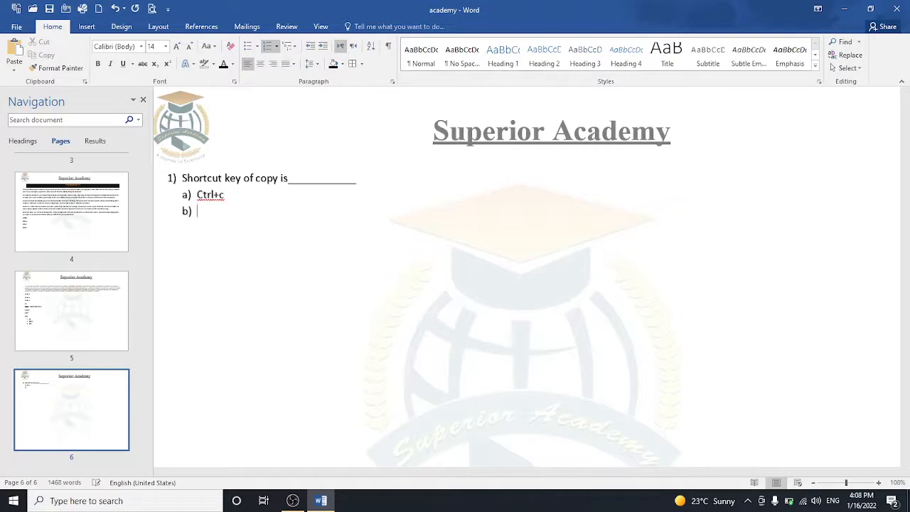
text(ctrl+v)
Step: Add item 2 Hfnhfhhh with sub-item Hfm, followed by an empty item 3
key(Return)
key(Return)
text(hfnhfhhh)
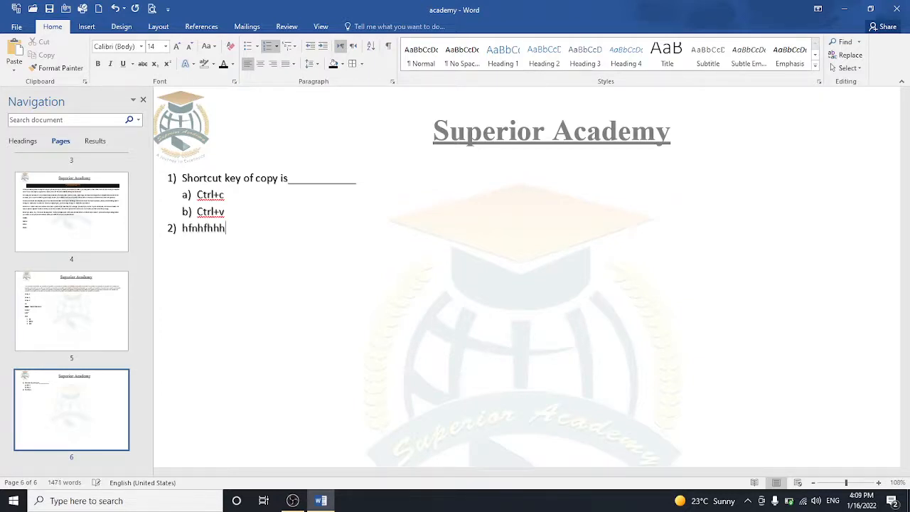
key(Return)
key(Tab)
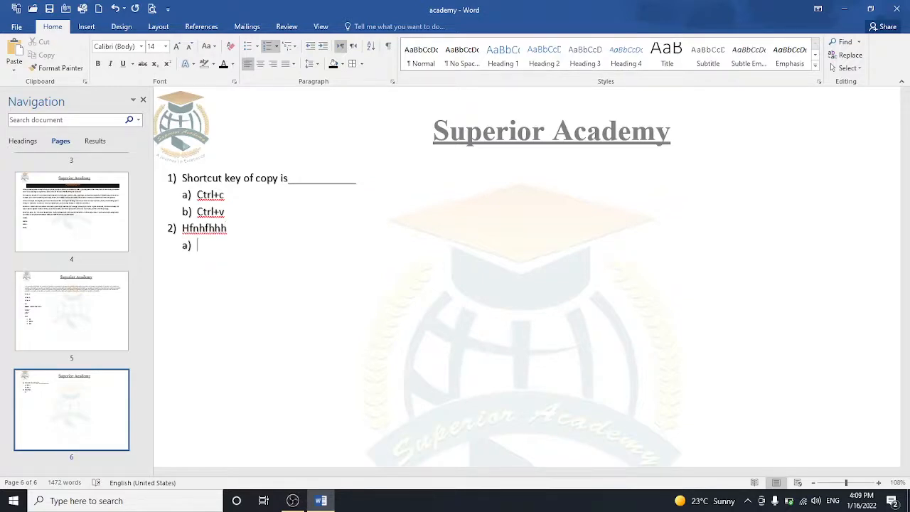
text(hfm)
key(Return)
key(shift+Tab)
Step: Annotate Ctrl+c with '(enter+tab)' and Hfnhfhhh with '(shift+tab)'
text(enter)
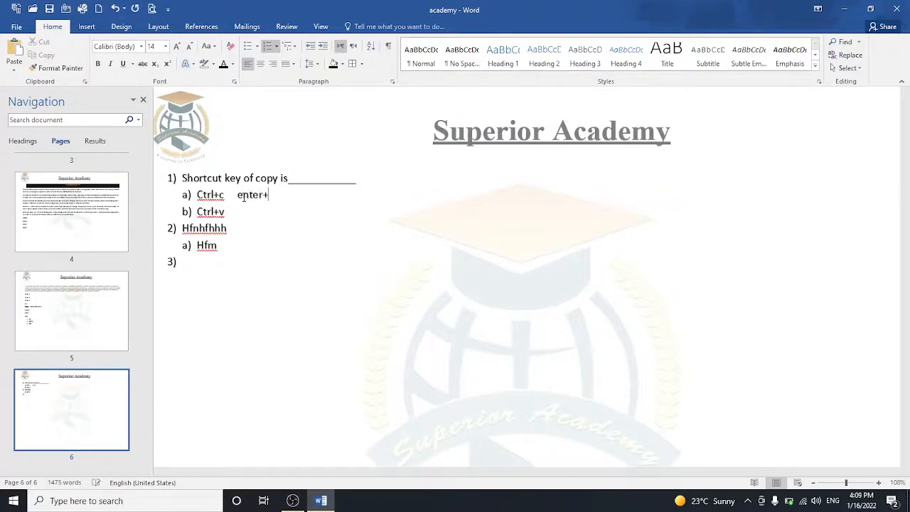
text(+tab)
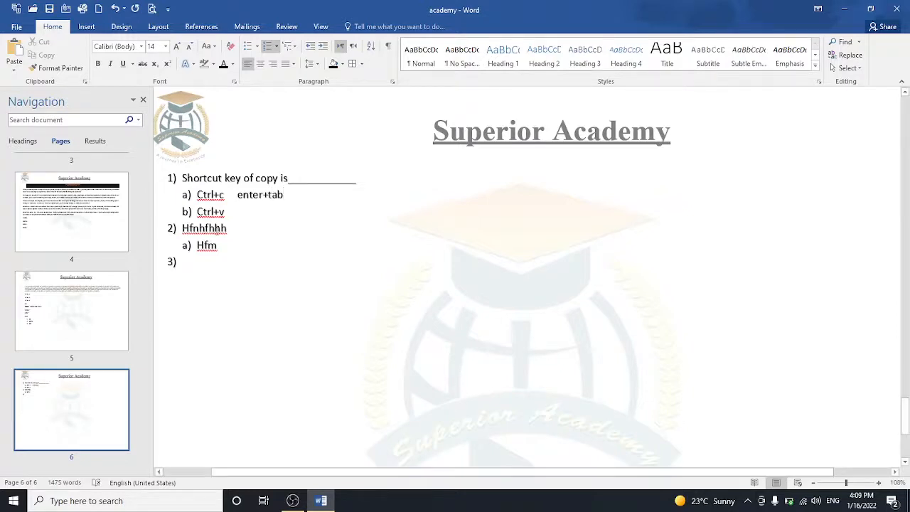
click(229, 228)
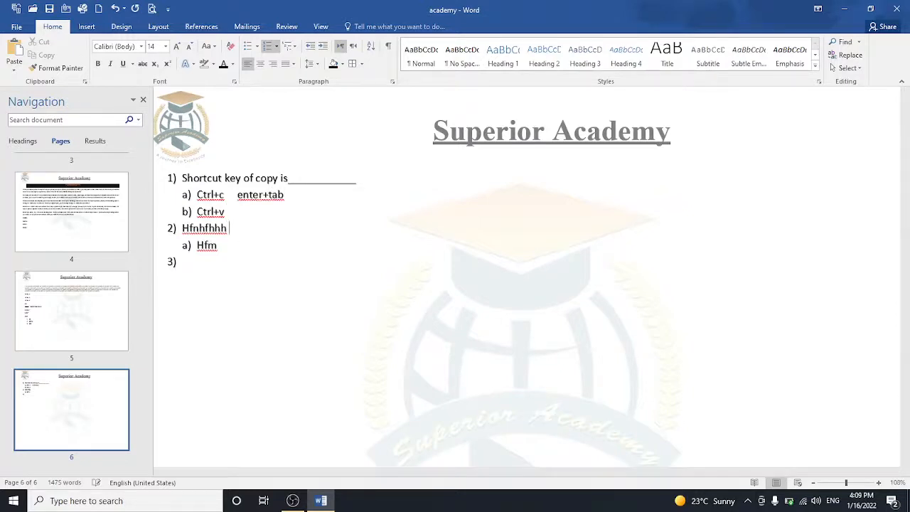
text(shift+tab)
click(231, 228)
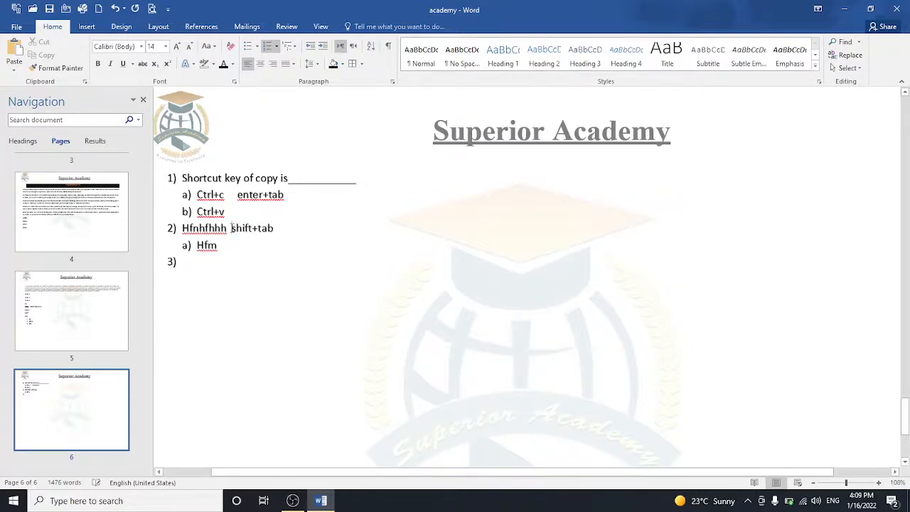
text((s)
click(277, 228)
text())
click(237, 194)
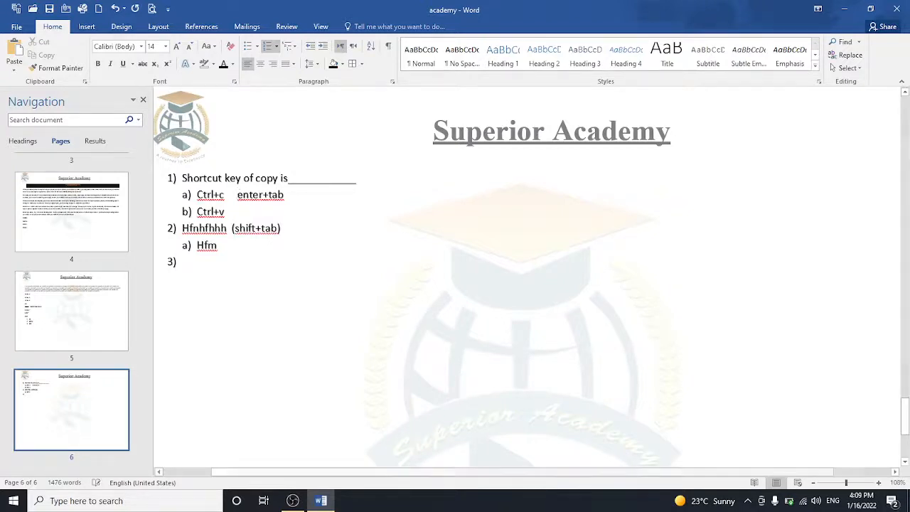
text(()
click(288, 194)
text())
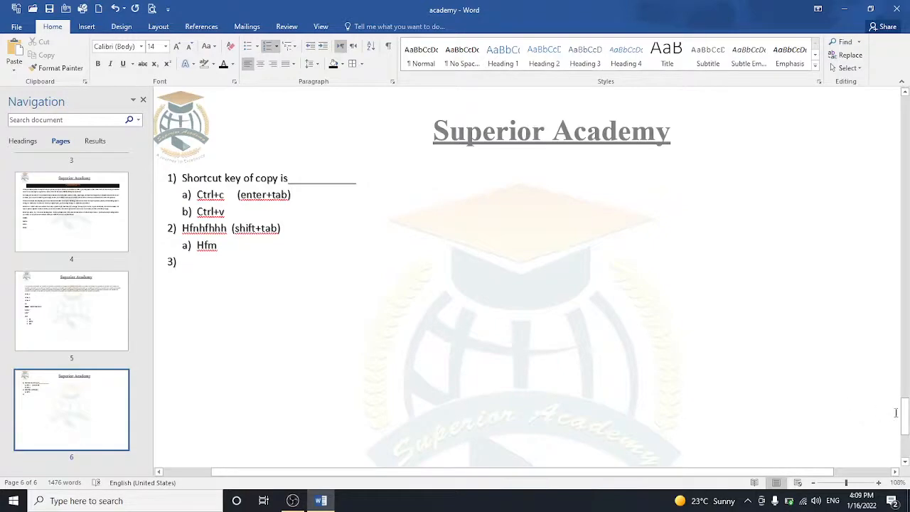
drag(905, 417, 902, 326)
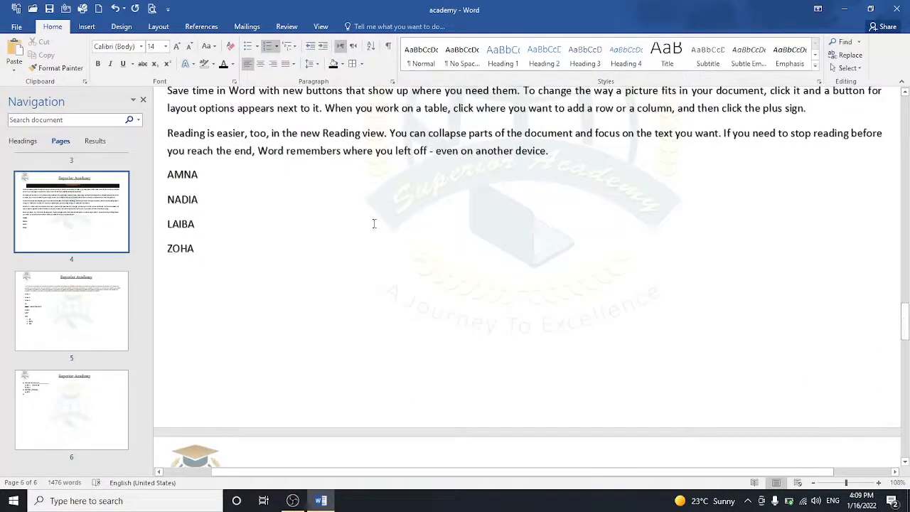
Step: Apply diamond bullets to the AMNA, NADIA, LAIBA and ZOHA lines, then bring up the screen recorder
drag(167, 173, 214, 245)
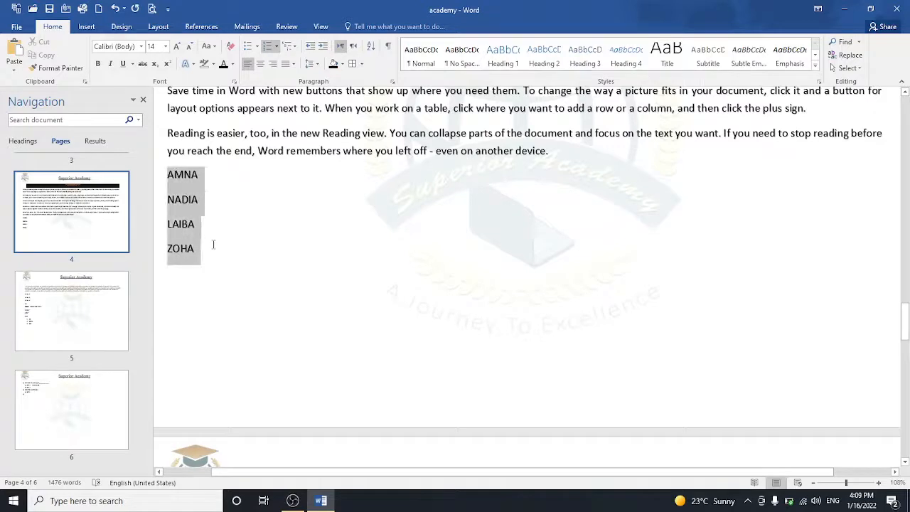
click(256, 46)
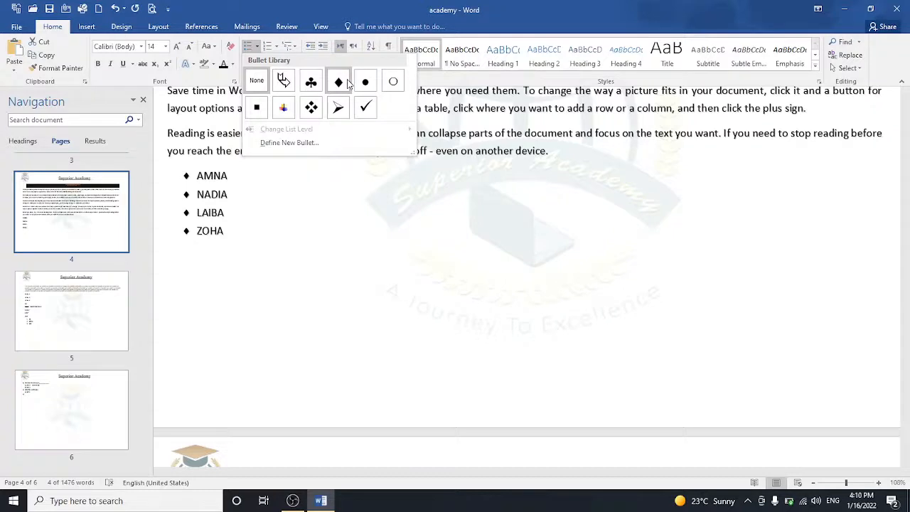
click(347, 83)
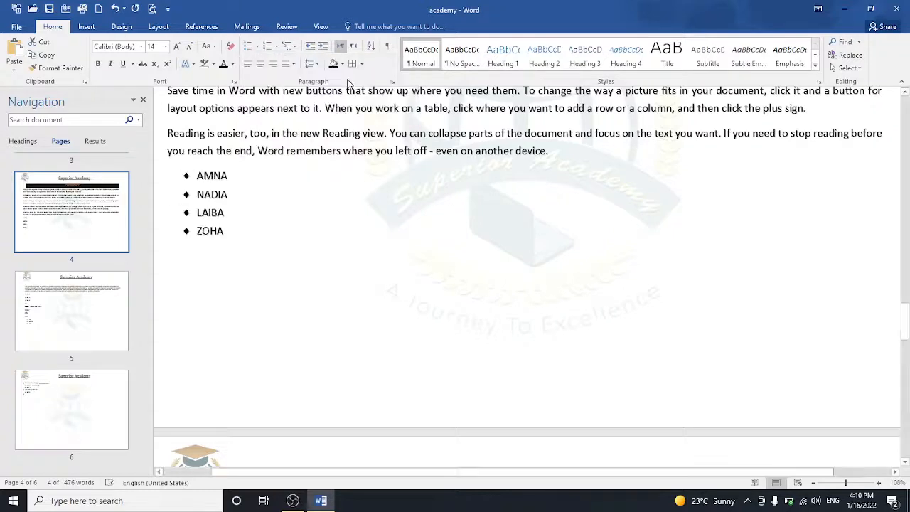
click(291, 258)
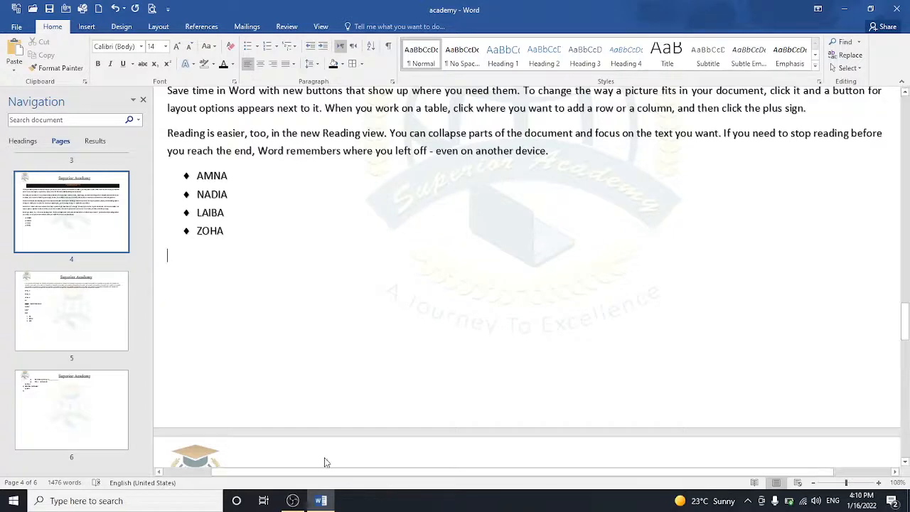
mouse_move(293, 499)
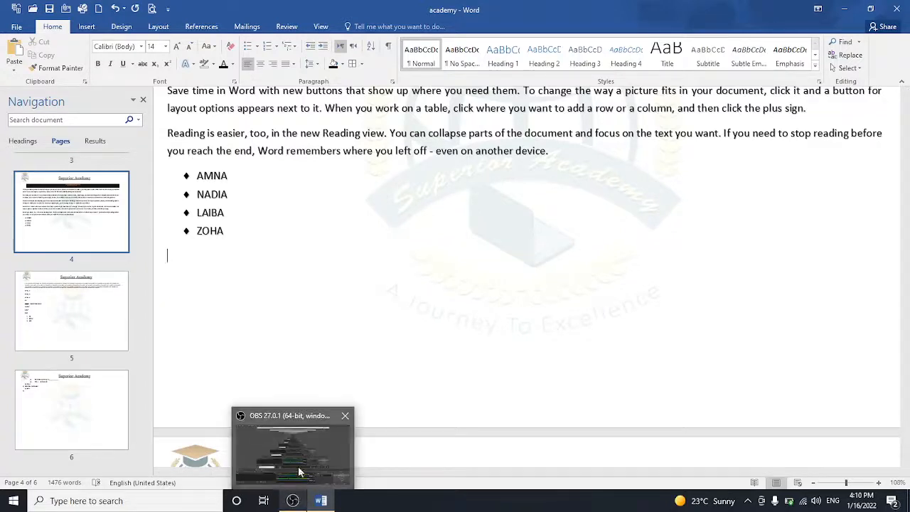
click(298, 466)
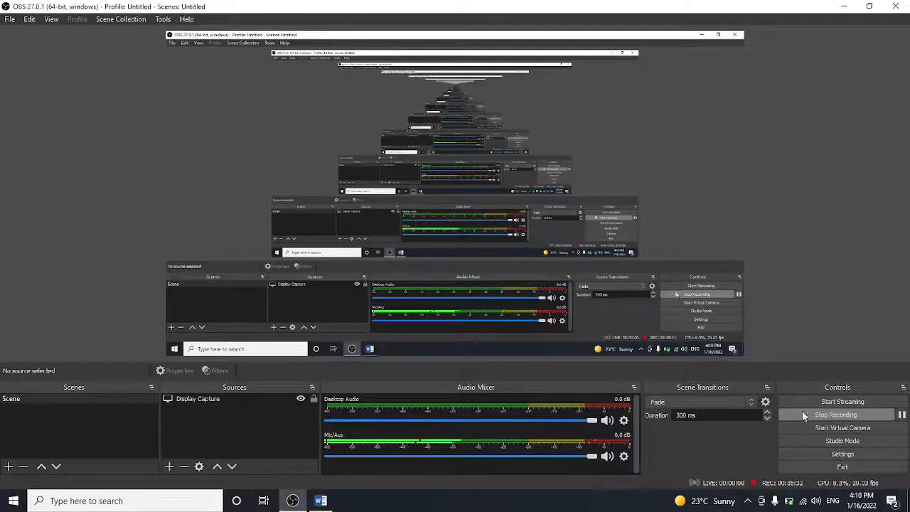